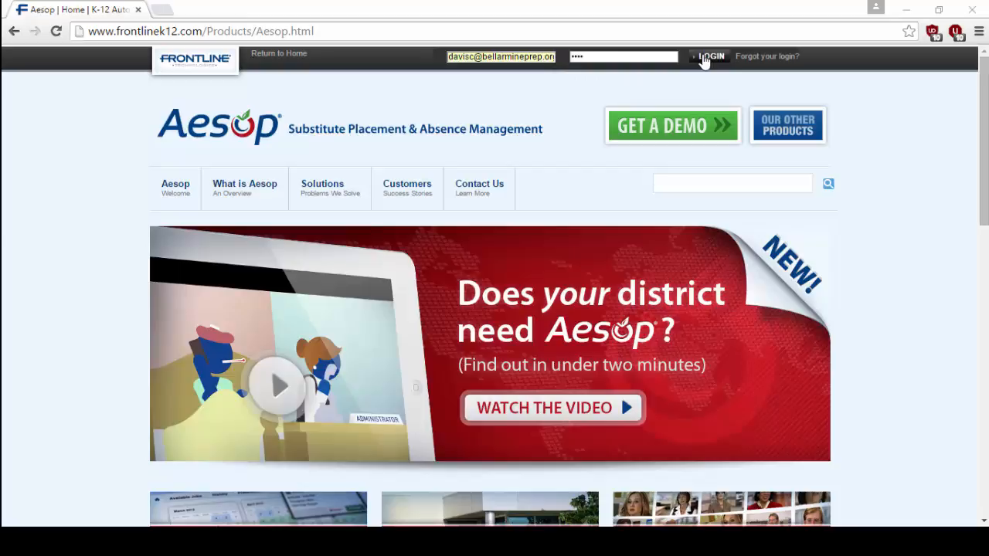
- Log in with the credentials already filled in and look over the daily absence summary
left_click(703, 57)
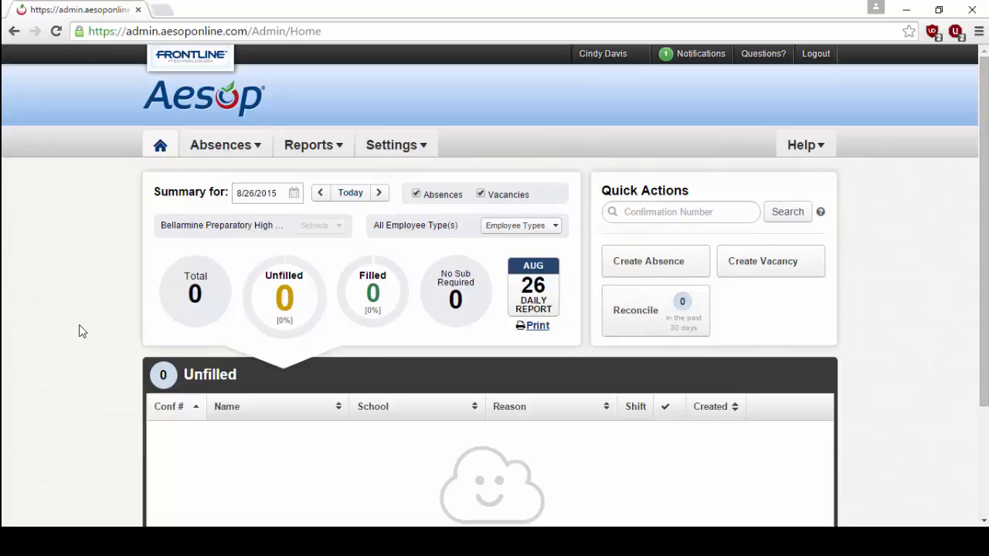
scroll(67, 267, "down", 2)
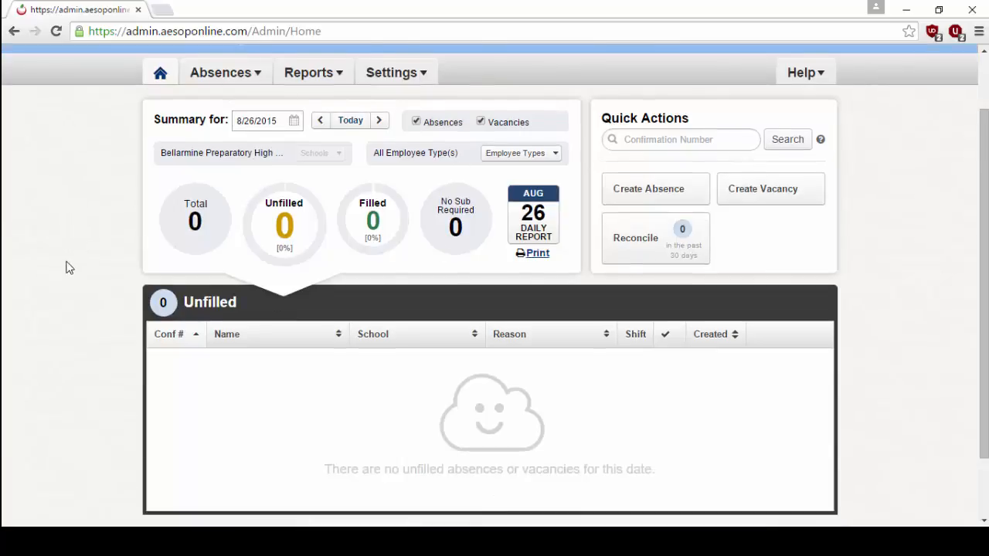
scroll(66, 267, "up", 1)
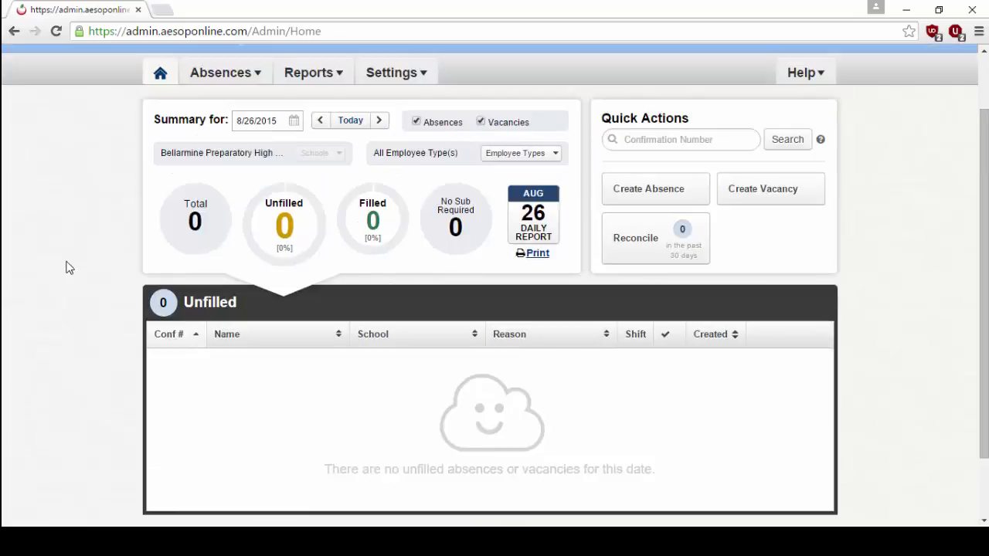
scroll(66, 267, "up", 1)
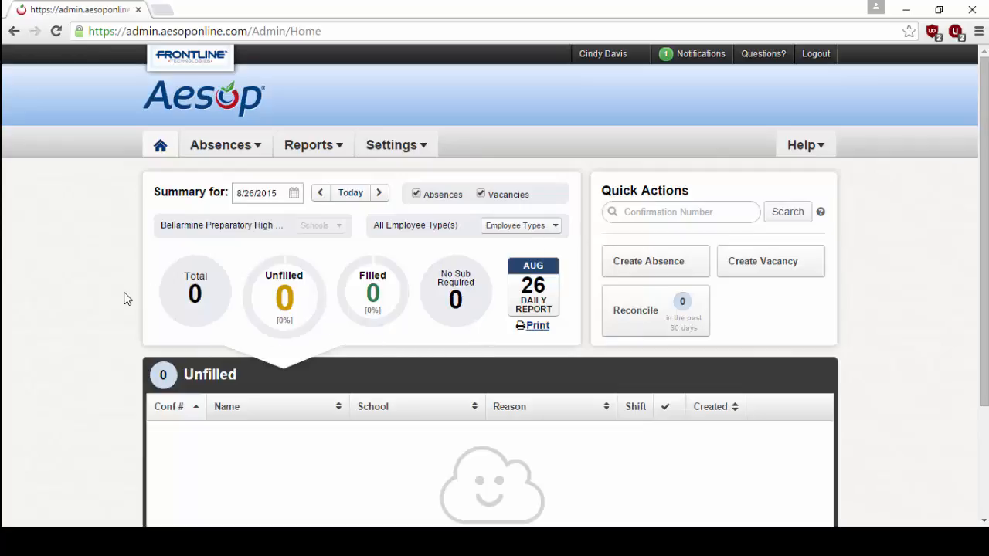
- Set the absence summary date to September 1, 2015 (9/1/2015)
left_click(293, 194)
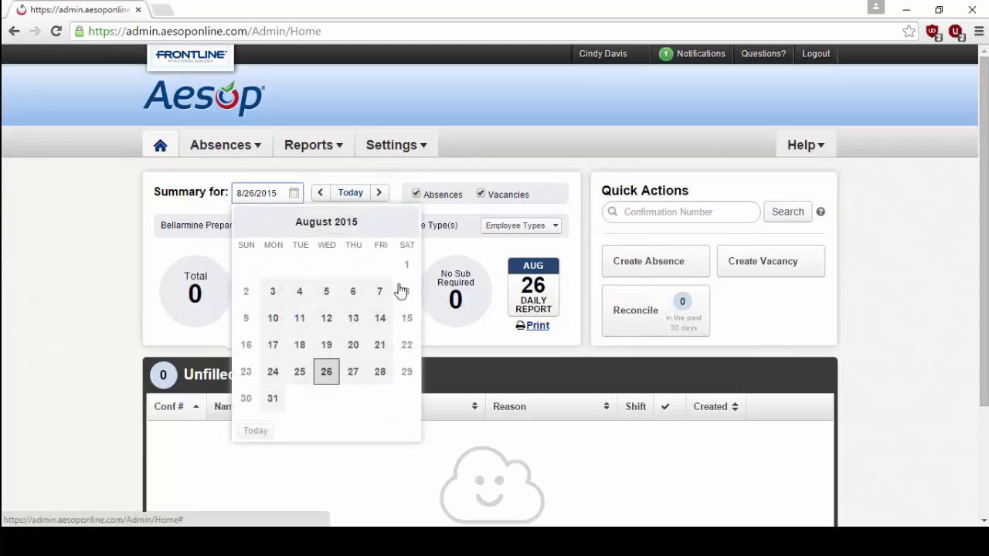
left_click(410, 216)
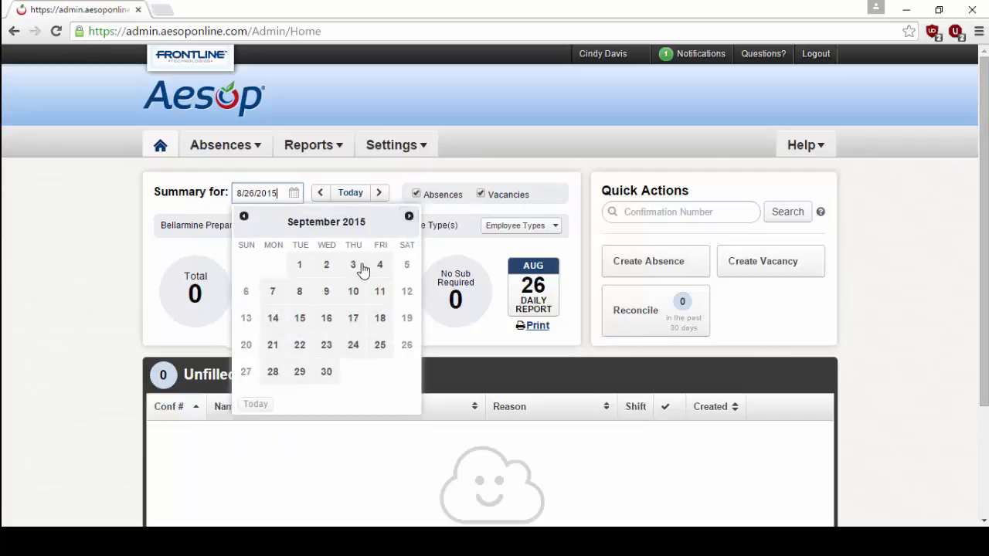
left_click(302, 268)
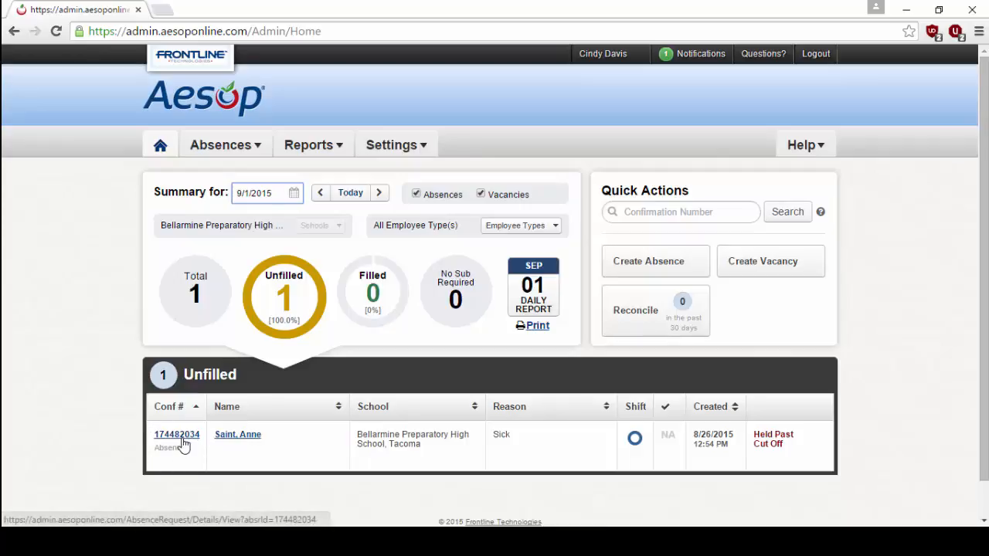
- Open the unfilled absence's record and review its reason, time, notes and attachments
left_click(182, 440)
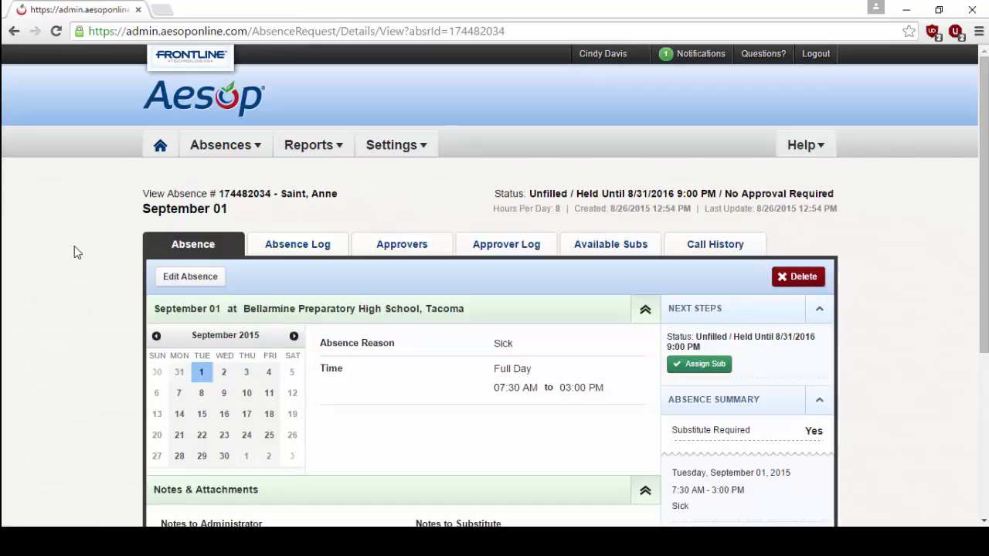
scroll(76, 253, "down", 2)
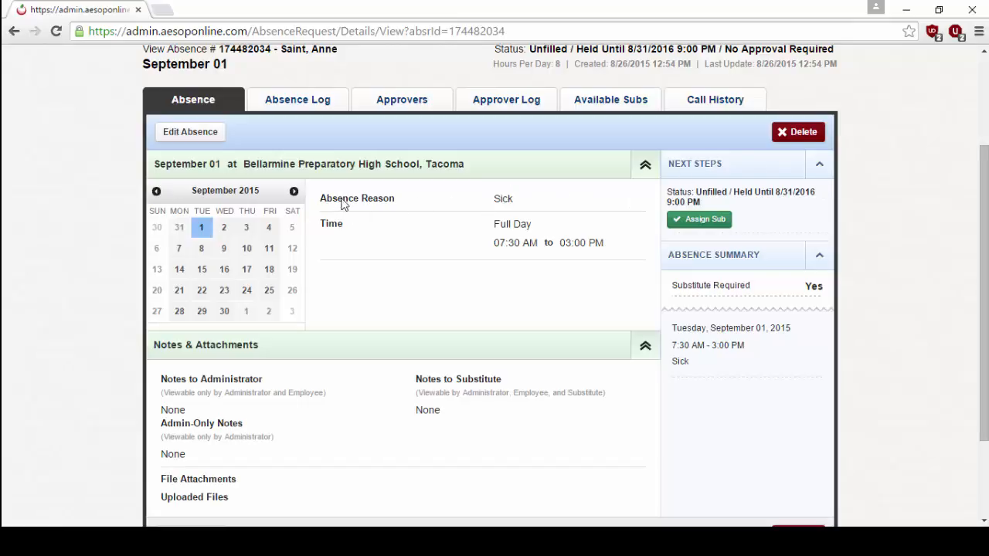
scroll(227, 149, "up", 2)
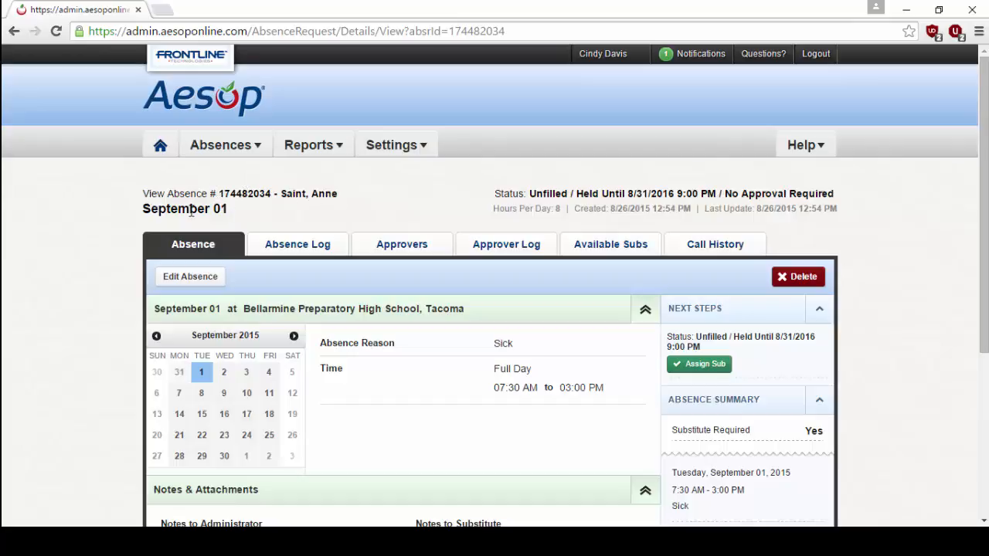
scroll(49, 219, "down", 2)
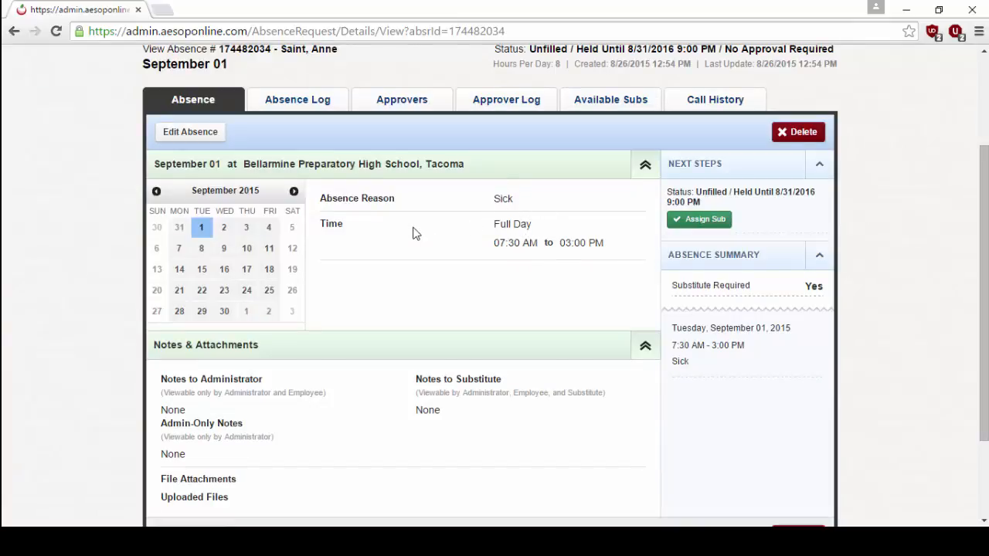
scroll(415, 232, "down", 1)
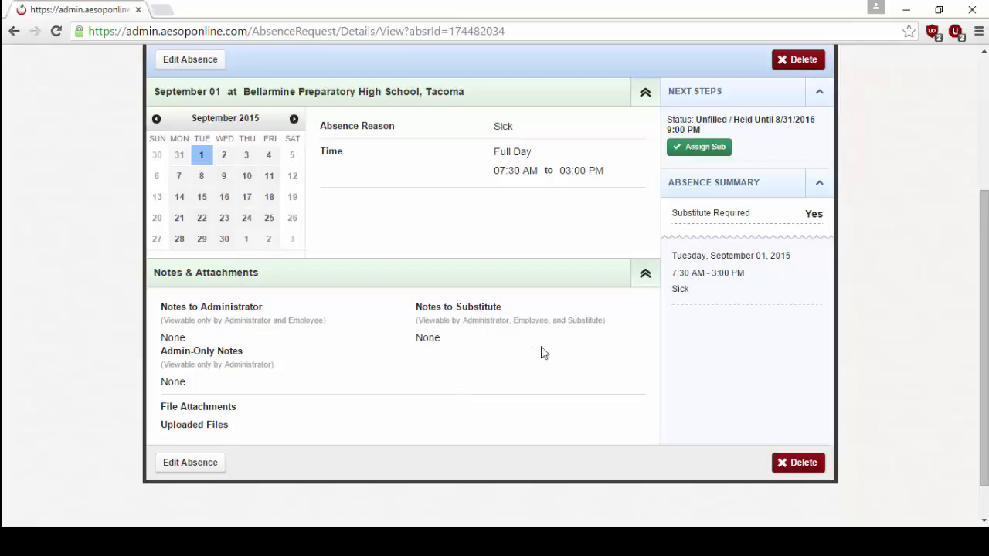
scroll(556, 375, "up", 1)
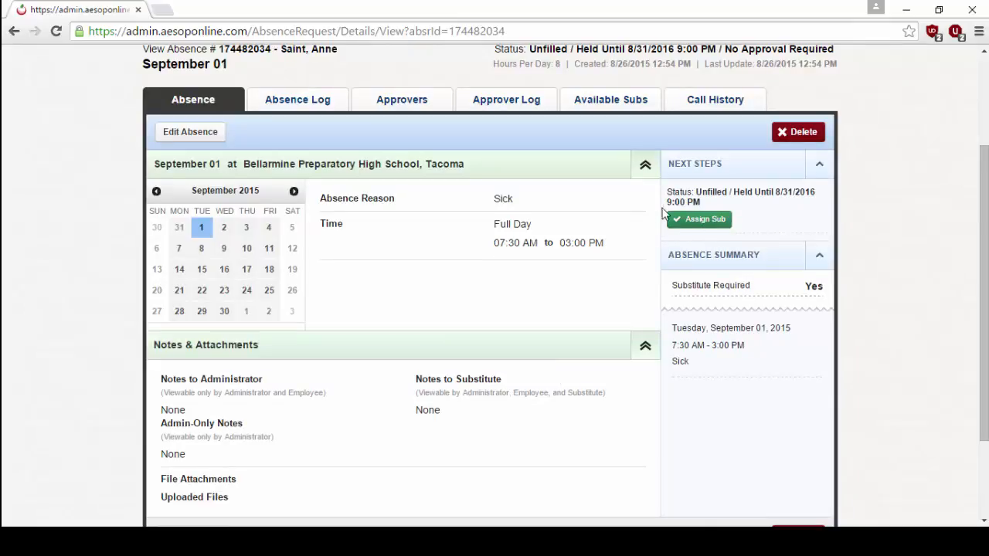
- Assign the available substitute from the list of substitutes to the September 01 absence and confirm the assignment
left_click(712, 223)
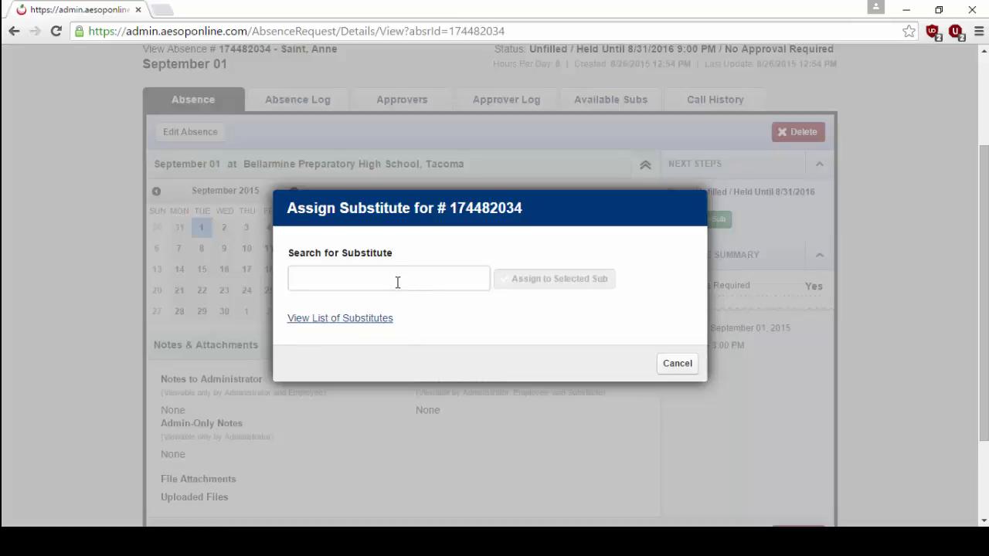
left_click(355, 320)
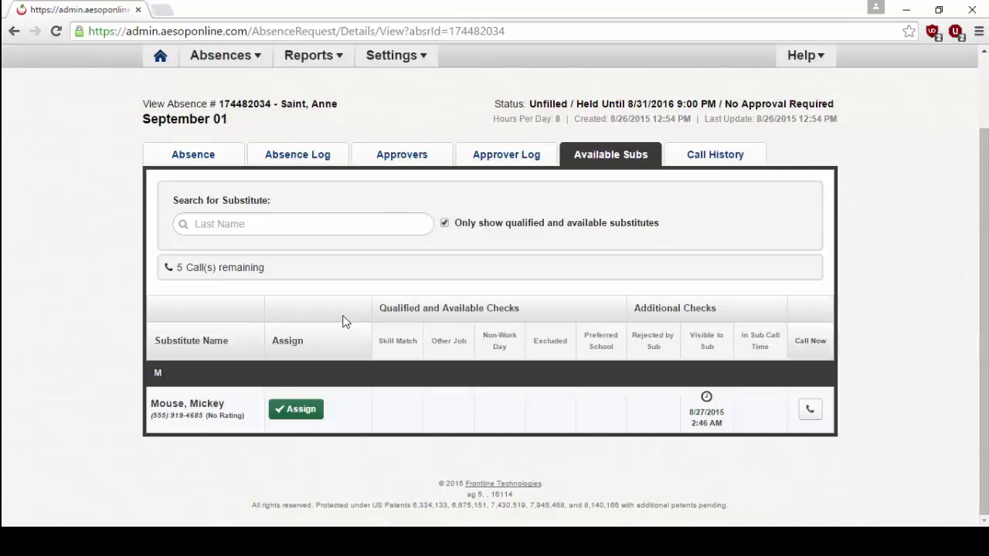
left_click(300, 415)
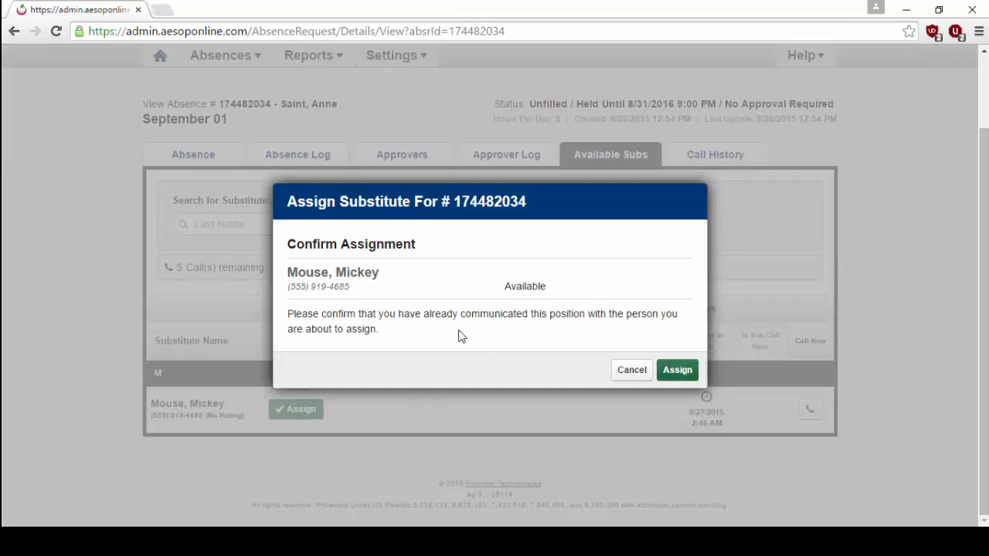
left_click(678, 372)
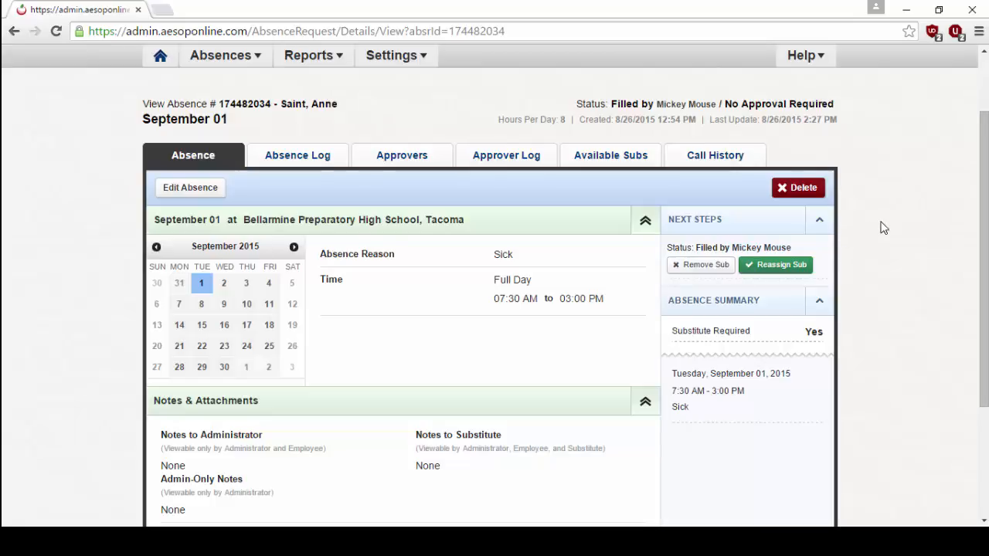
- Examine the September 01 absence's status, substitute options, summary and notes after the assignment
scroll(878, 225, "down", 2)
scroll(884, 228, "up", 1)
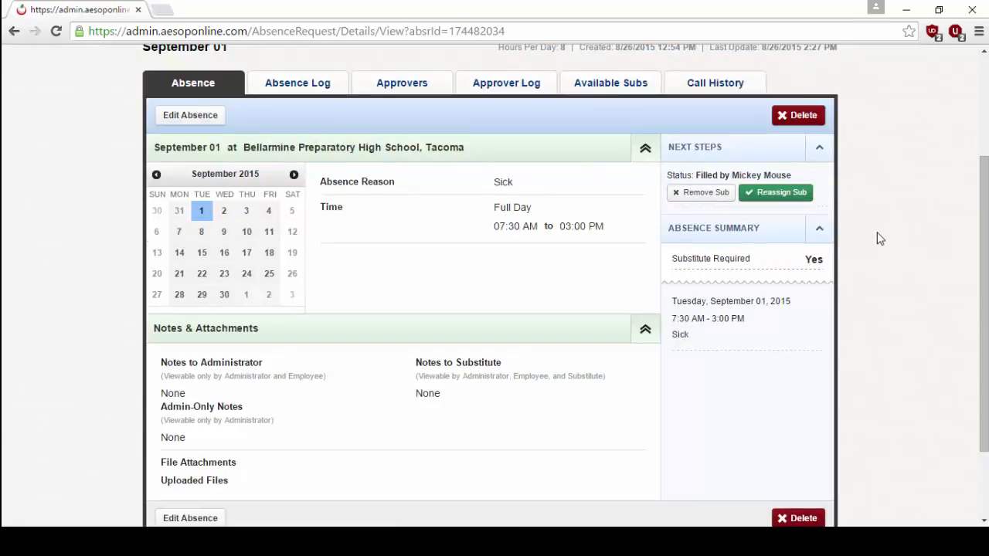
scroll(888, 227, "down", 1)
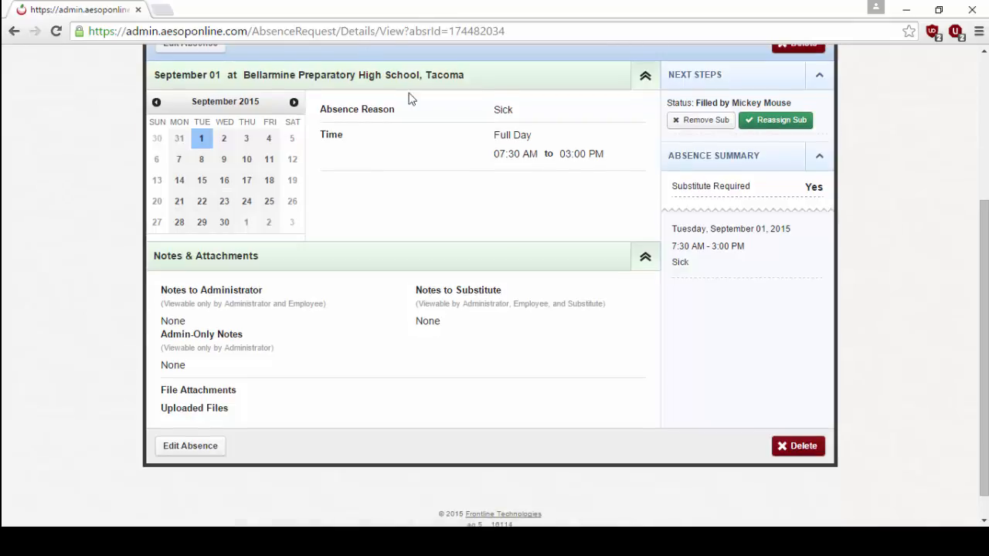
scroll(379, 127, "up", 2)
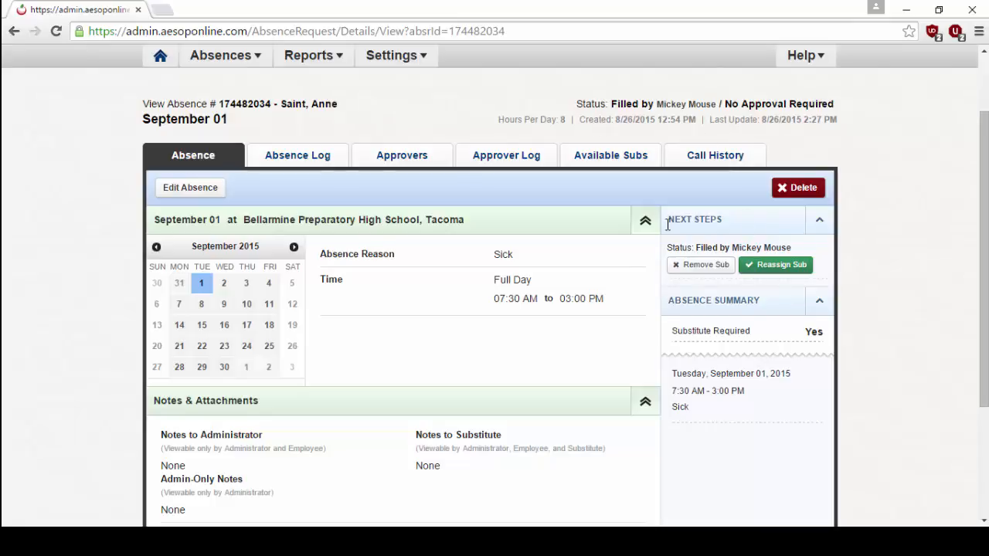
scroll(615, 251, "down", 1)
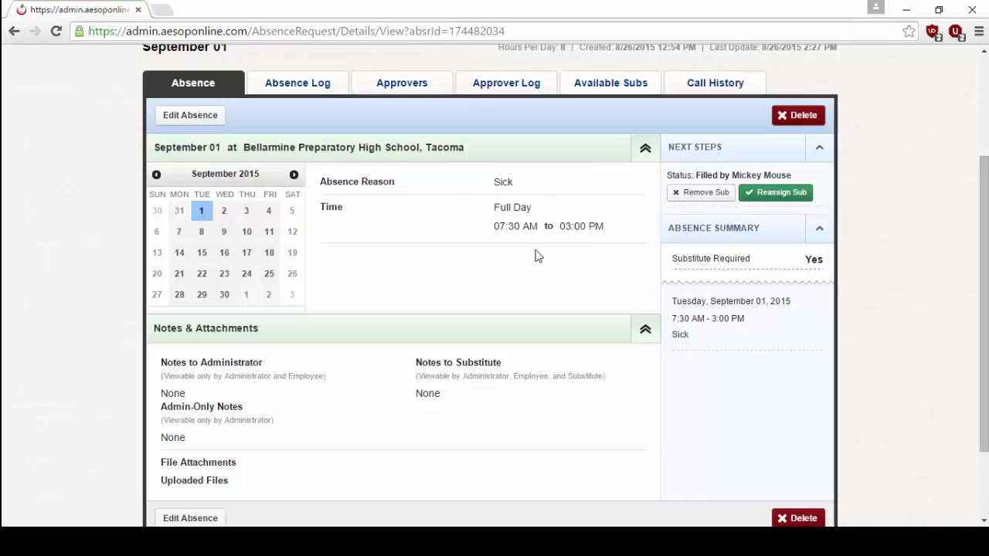
scroll(552, 244, "down", 1)
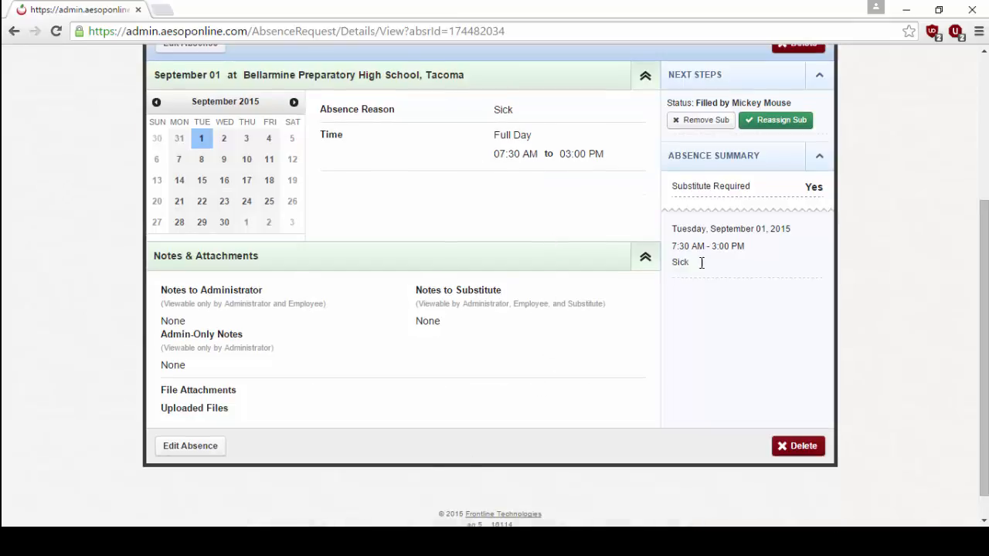
scroll(834, 249, "up", 1)
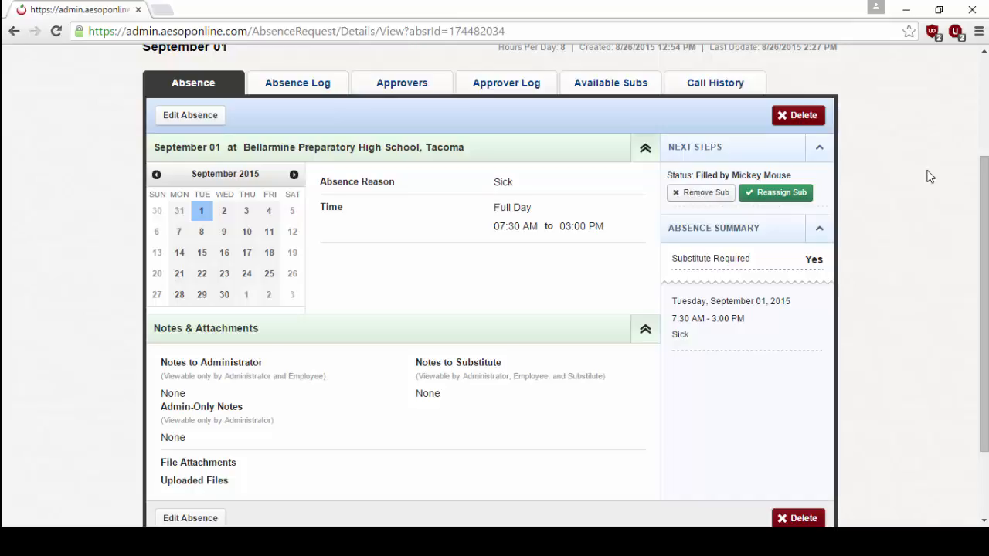
scroll(464, 155, "up", 2)
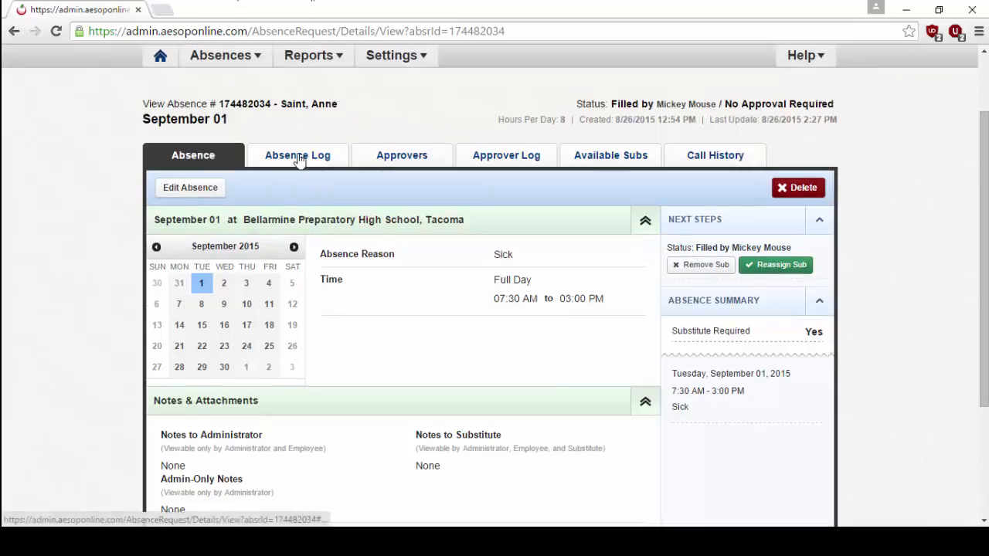
- Start editing the September 01 absence and choose Sick as the absence reason
left_click(182, 189)
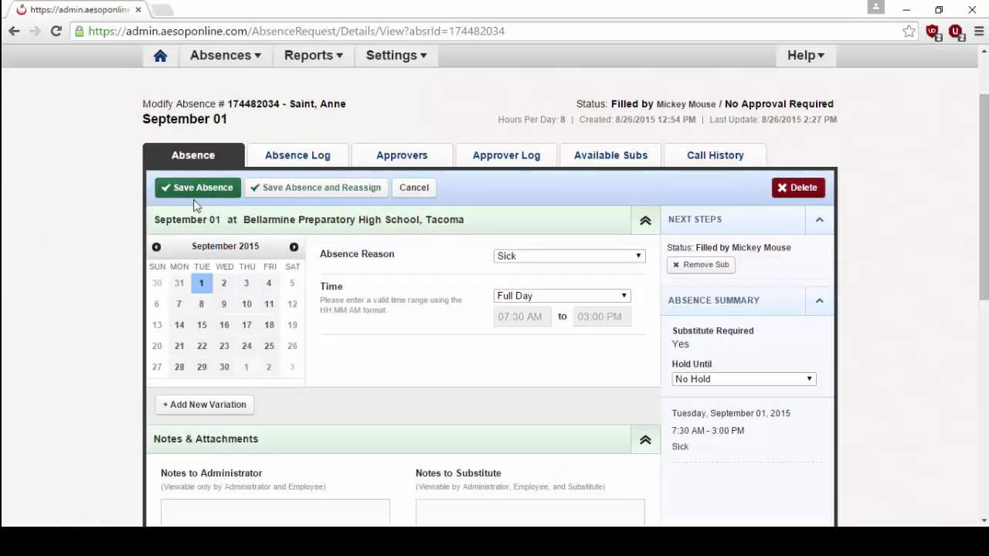
scroll(588, 254, "down", 1)
left_click(519, 185)
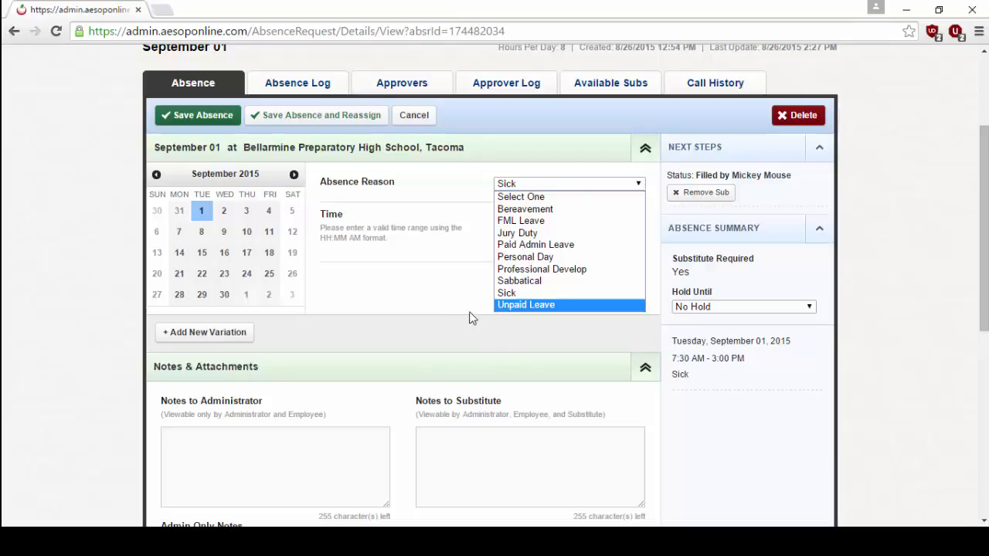
left_click(514, 294)
- Enter "Lesson Plan on my desk" in the notes to the substitute and save the absence
scroll(417, 287, "down", 1)
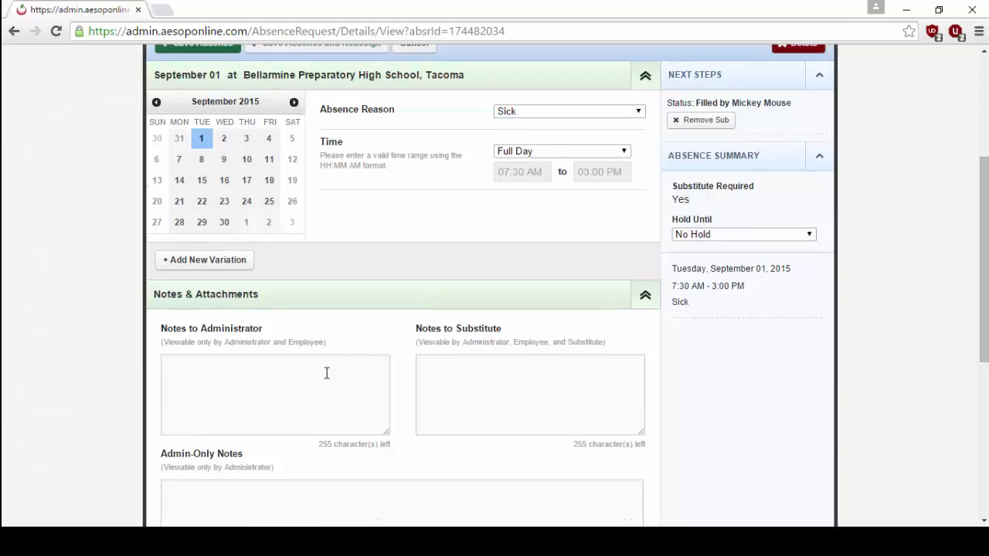
left_click(564, 388)
type("Lesson Plan on my desk")
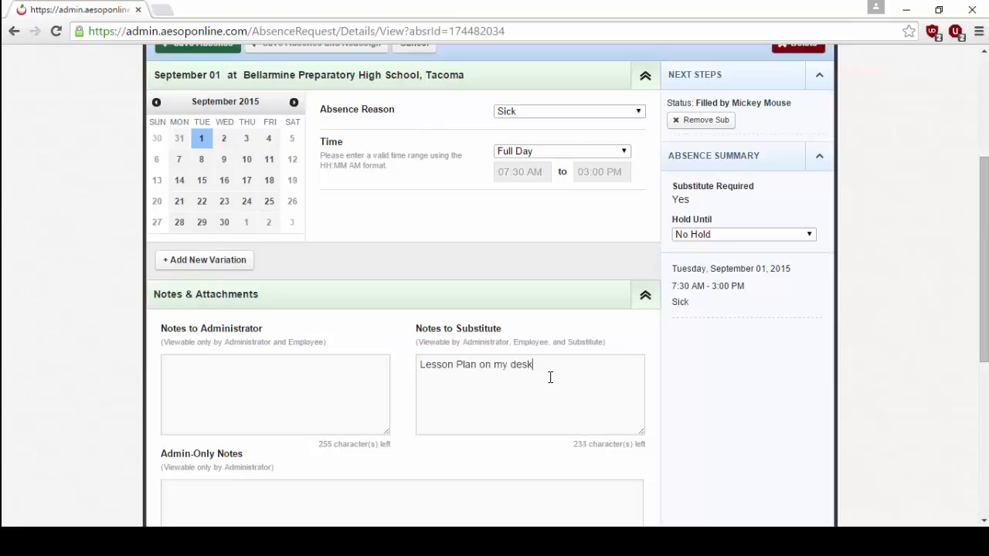
scroll(548, 368, "down", 2)
scroll(549, 347, "up", 1)
scroll(214, 468, "down", 3)
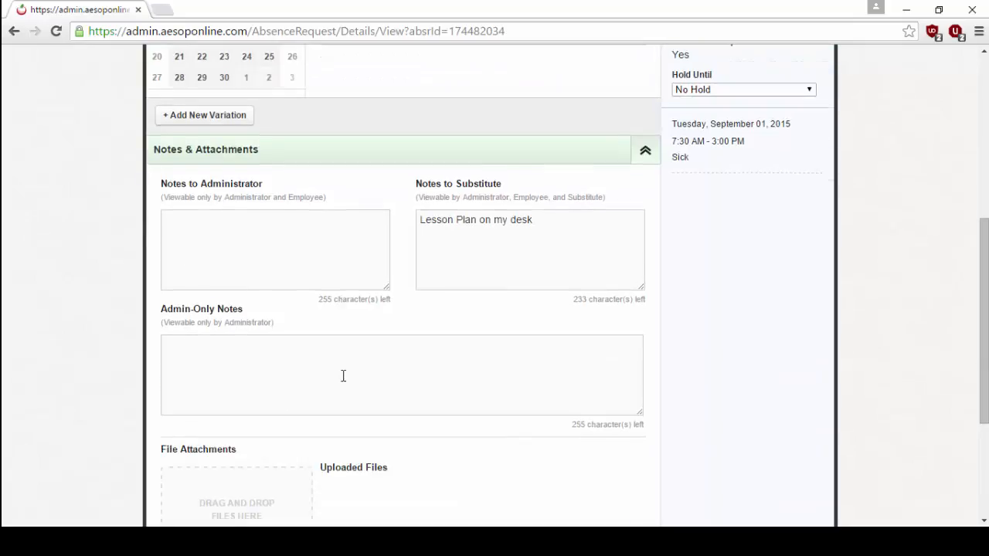
scroll(256, 390, "up", 3)
scroll(268, 408, "down", 5)
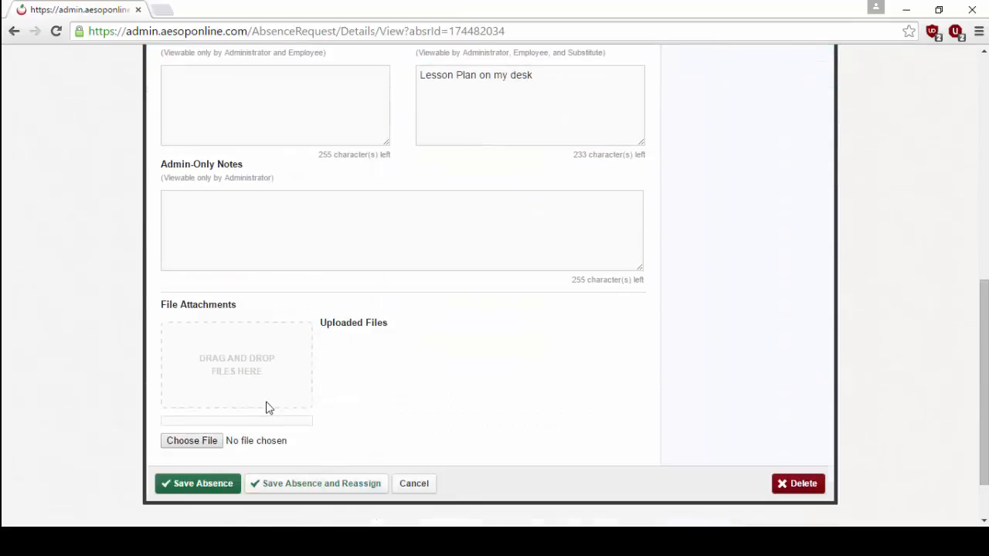
left_click(205, 418)
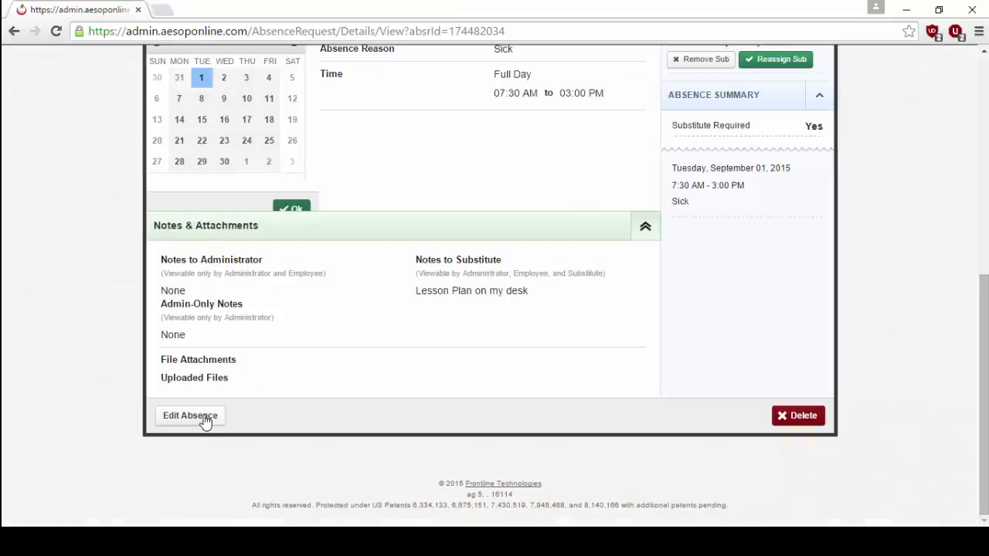
- Review the saved absence, then open its absence log and dismiss the save message
scroll(616, 340, "up", 3)
scroll(617, 348, "up", 2)
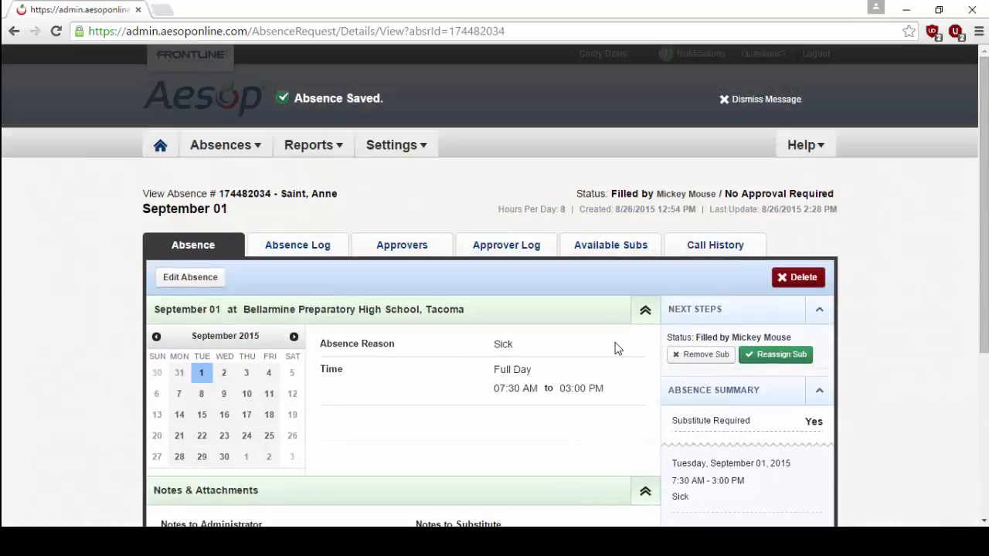
scroll(320, 363, "down", 4)
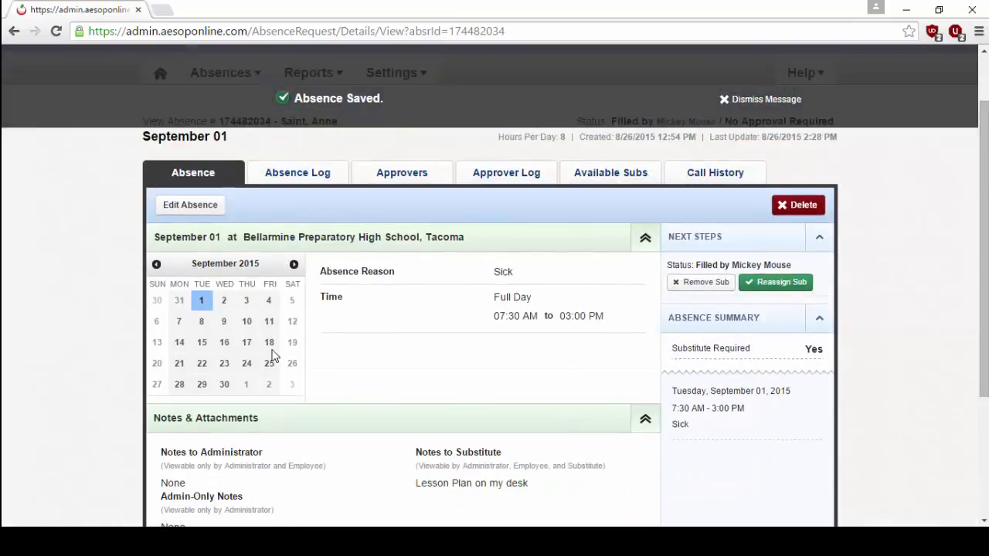
scroll(379, 283, "up", 3)
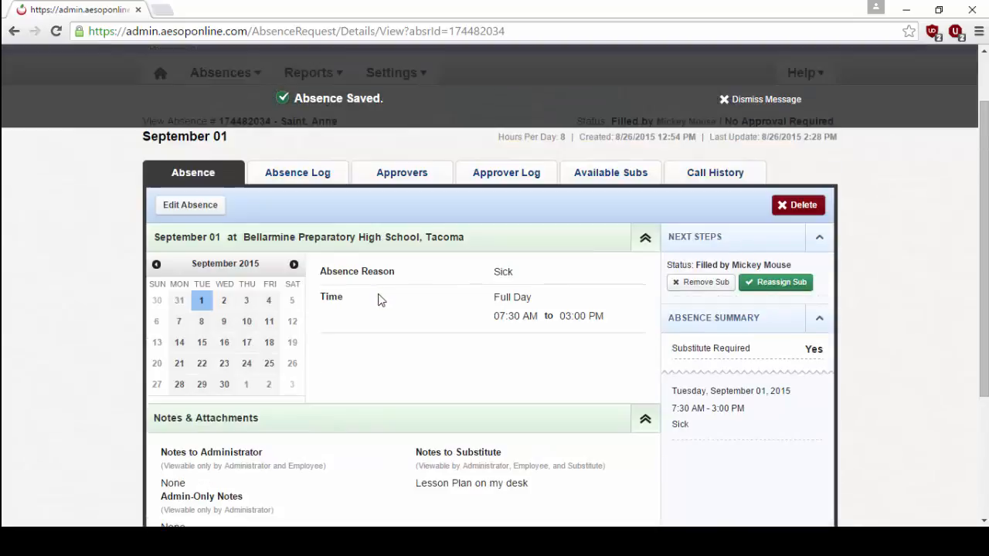
left_click(289, 180)
left_click(782, 111)
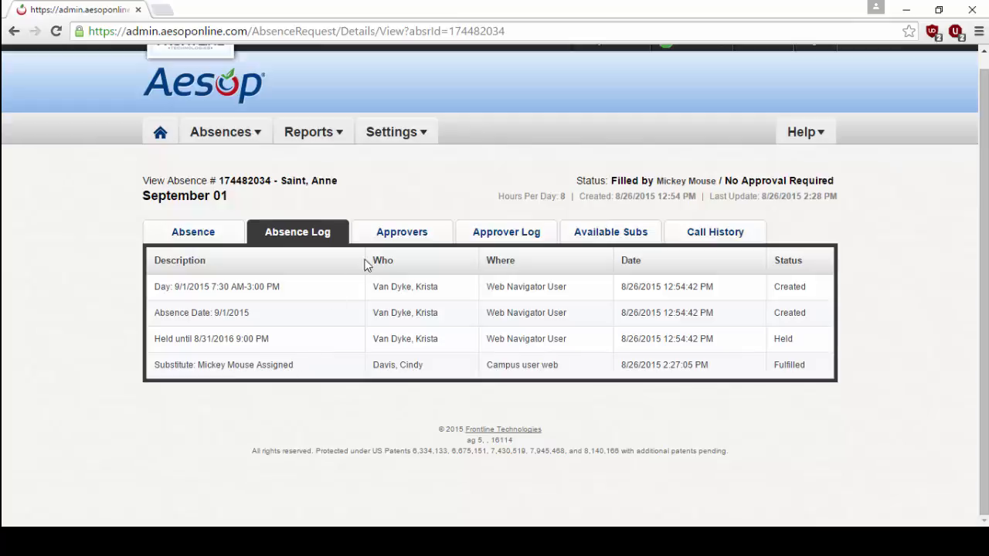
- Review the September 01 absence's approvers, approver log, available substitutes and call history
left_click(384, 239)
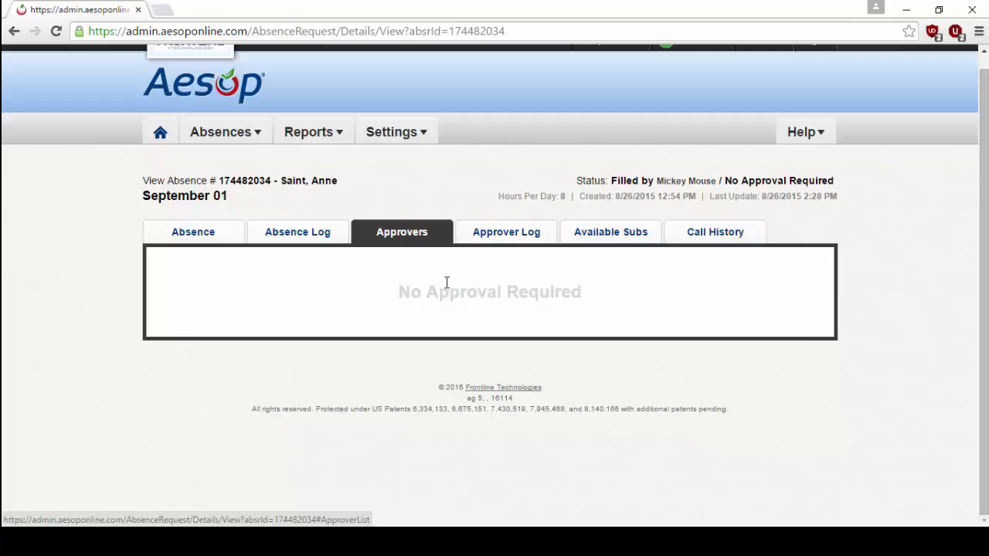
left_click(499, 234)
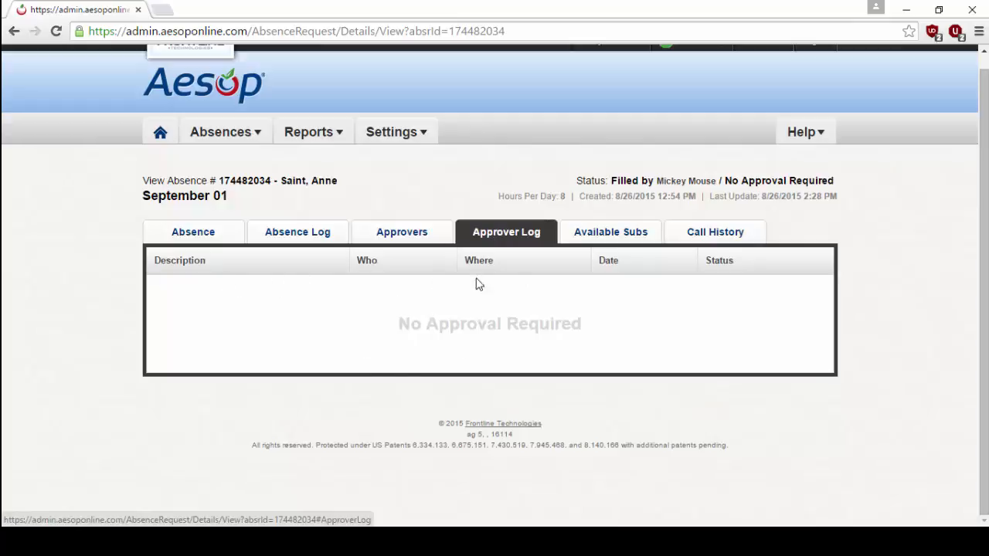
left_click(612, 238)
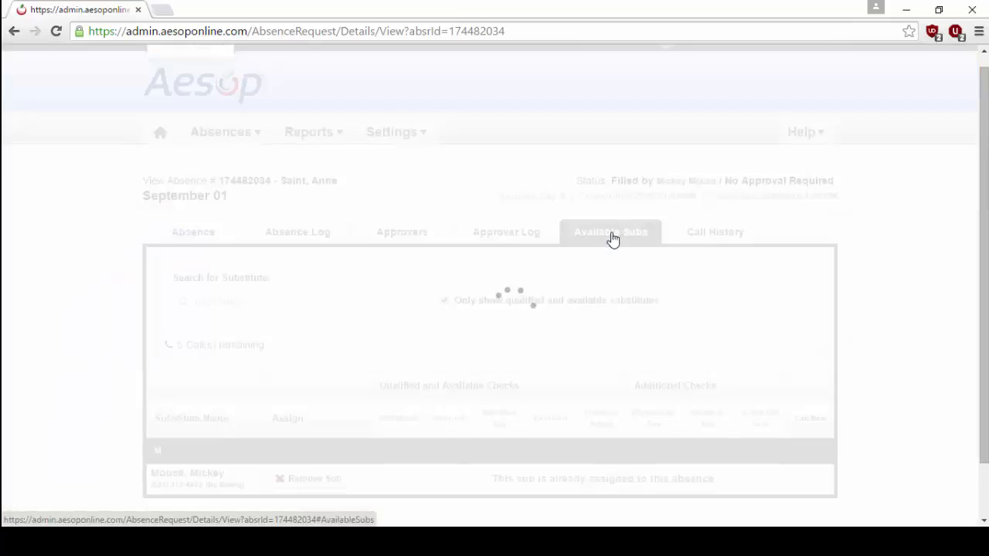
scroll(108, 284, "down", 2)
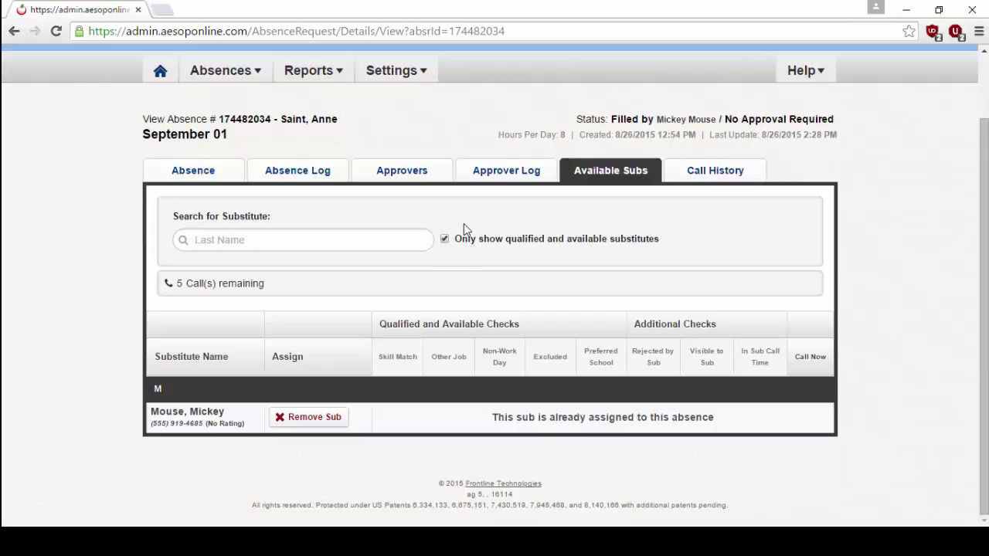
left_click(719, 175)
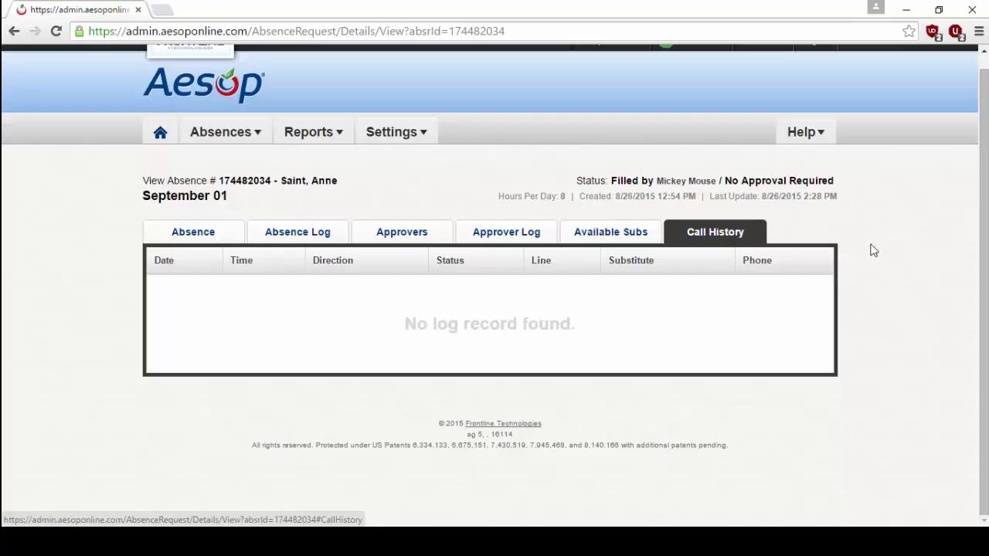
scroll(870, 264, "up", 1)
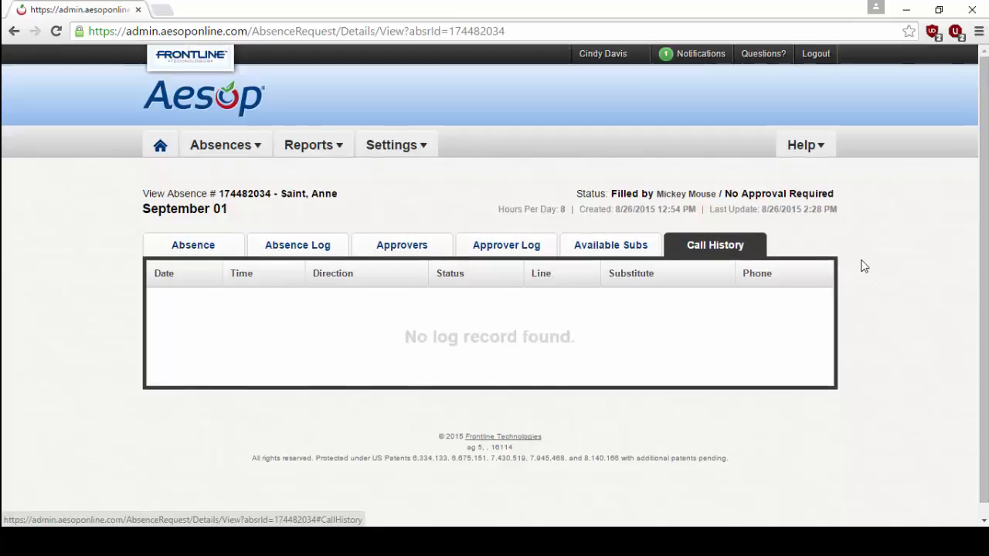
- Start a new absence for the listed employee, proceed to its details and close the introductory tour
left_click(221, 156)
left_click(210, 154)
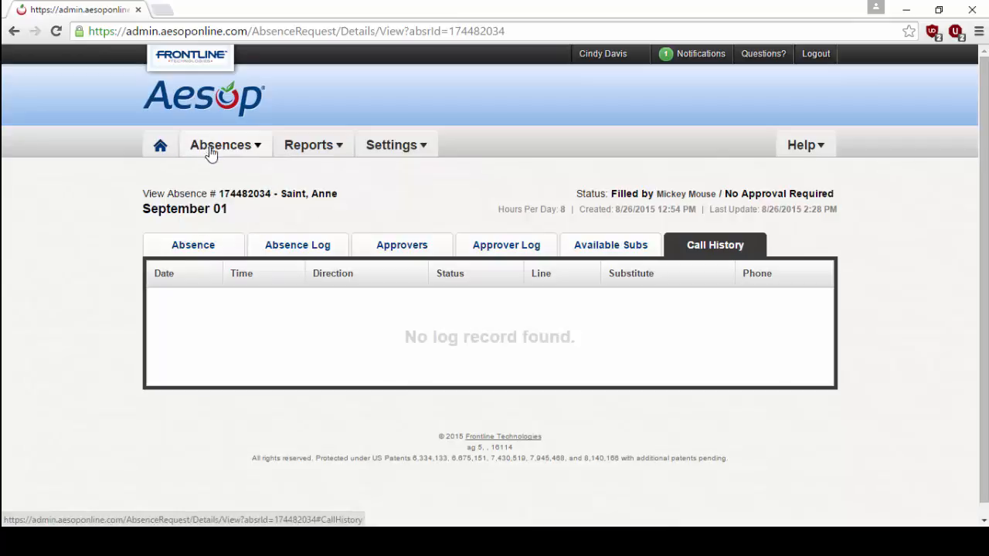
left_click(211, 155)
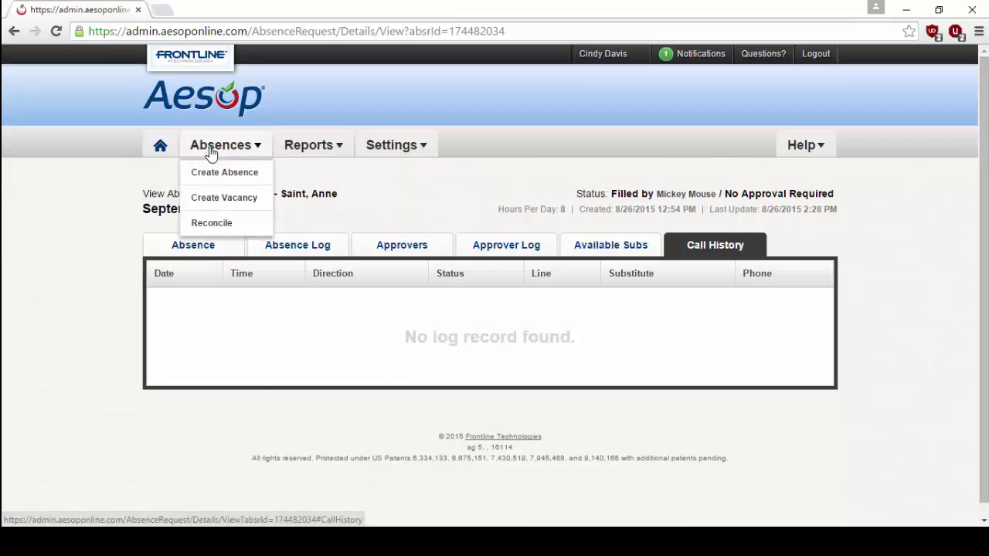
left_click(247, 178)
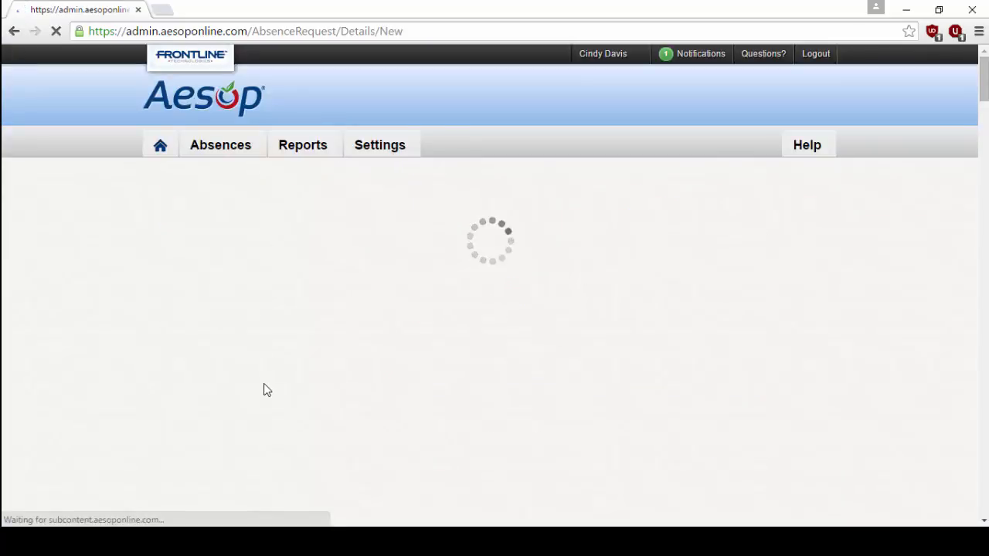
scroll(647, 153, "down", 2)
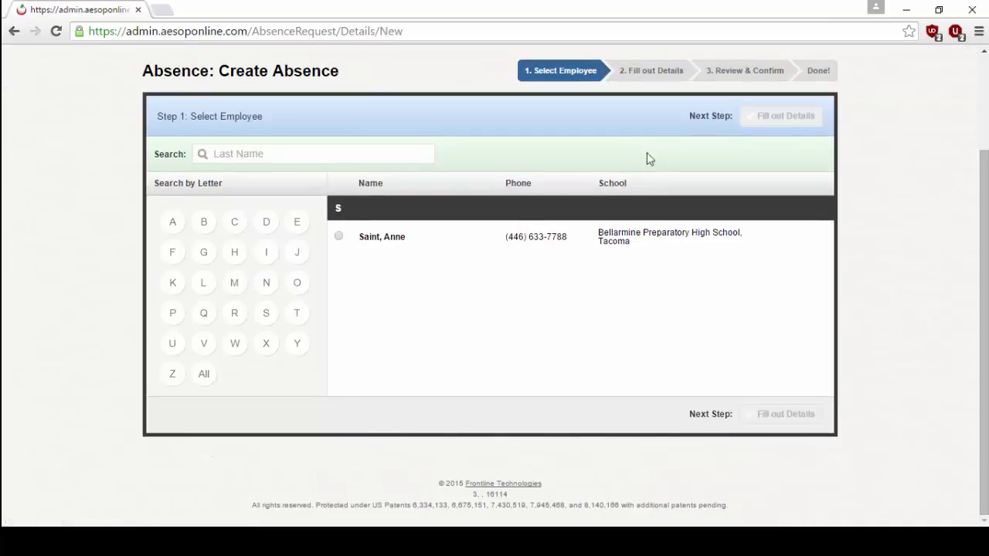
left_click(339, 238)
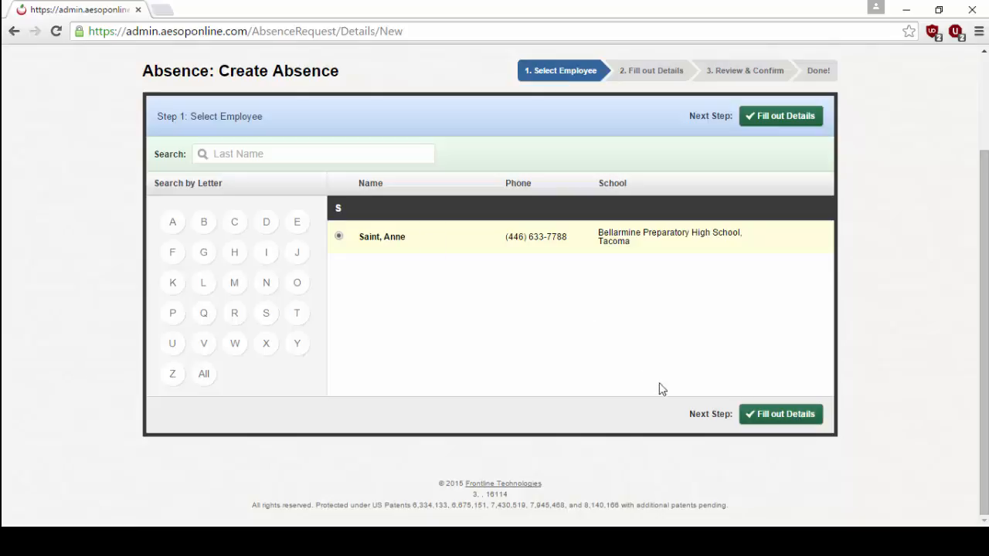
left_click(782, 416)
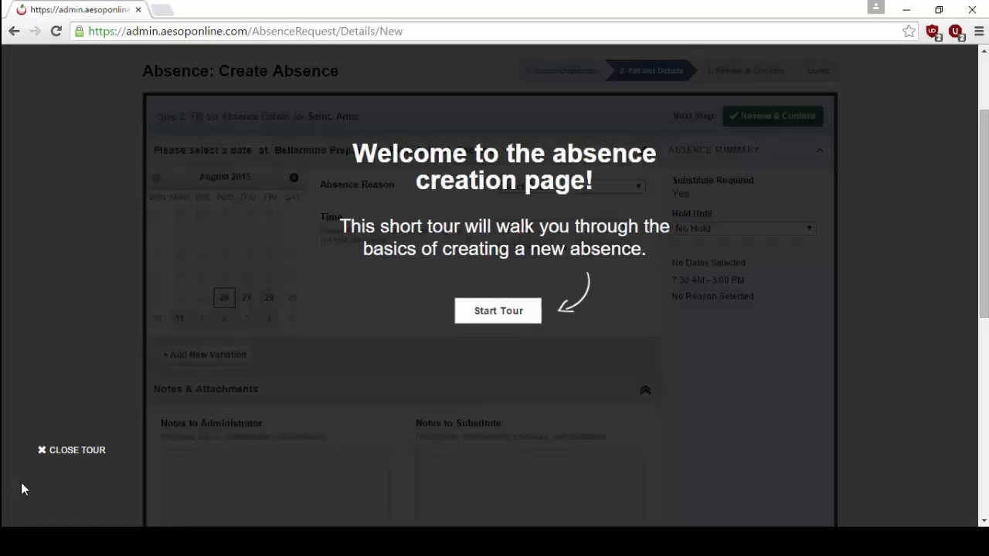
left_click(50, 456)
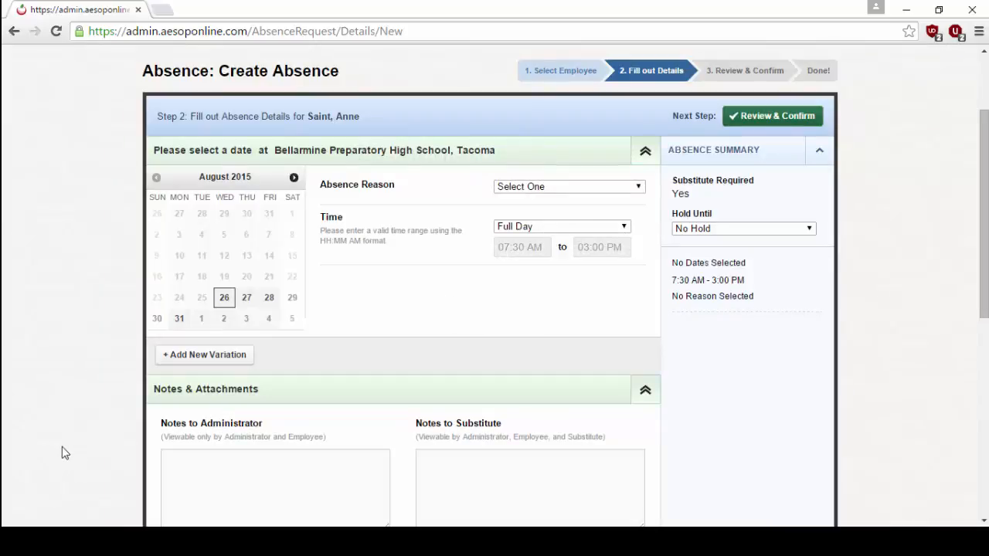
- Examine the new absence's details form, including date, reason, time, notes and file attachments
scroll(961, 260, "up", 1)
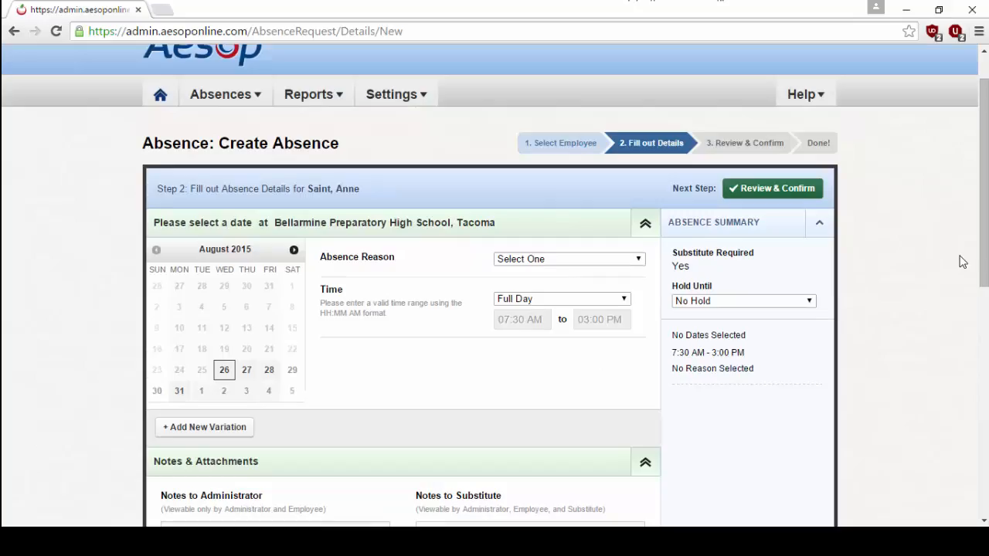
scroll(963, 260, "down", 4)
scroll(891, 276, "down", 3)
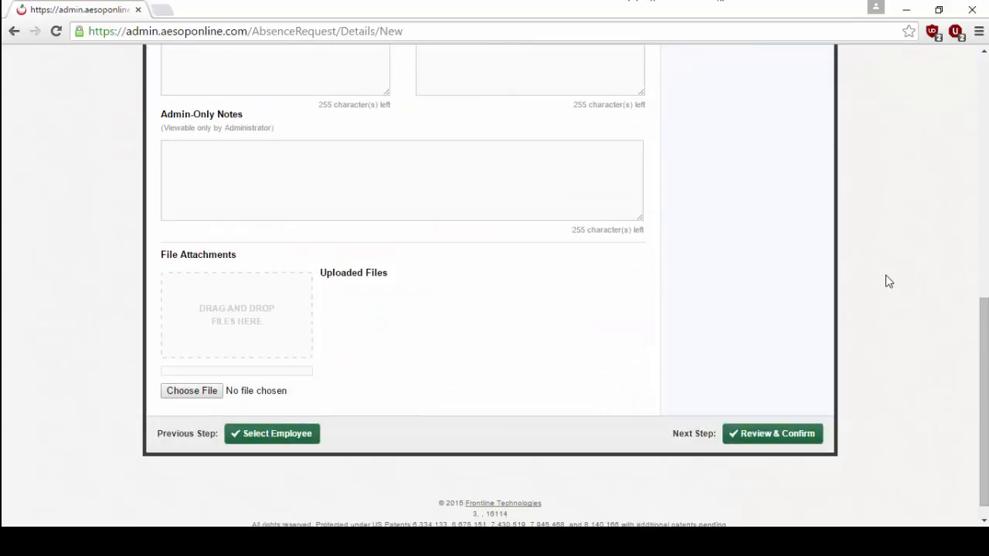
scroll(883, 291, "up", 5)
scroll(887, 295, "up", 1)
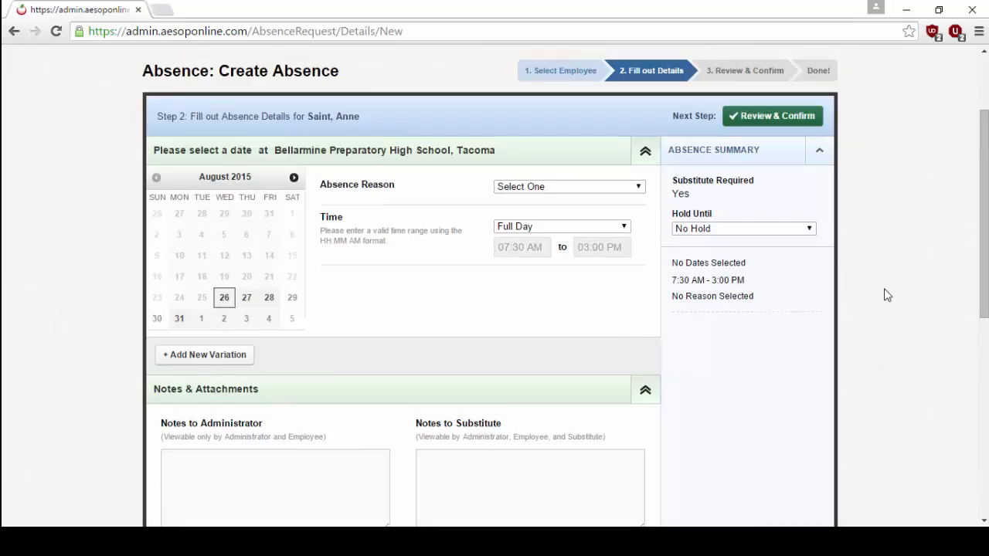
scroll(887, 295, "up", 1)
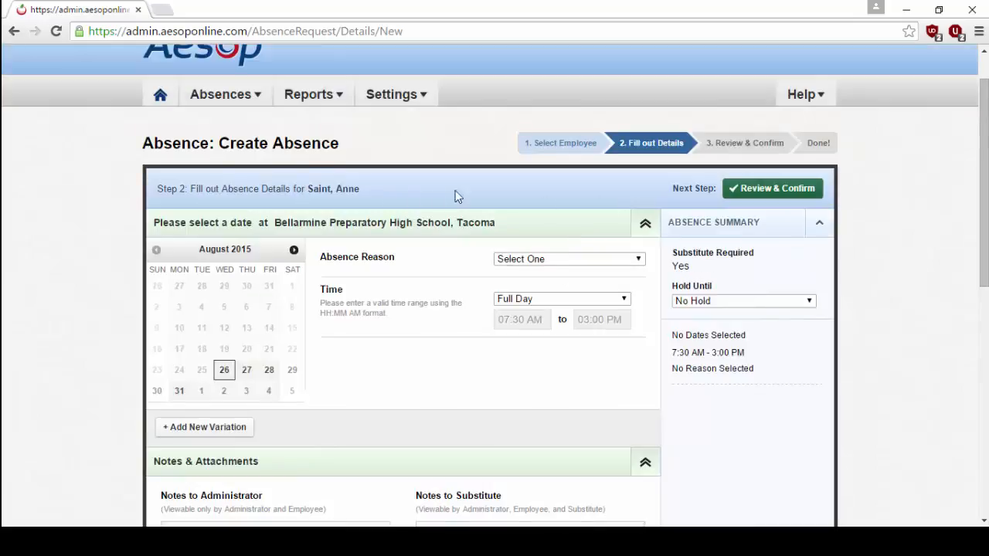
scroll(360, 324, "down", 7)
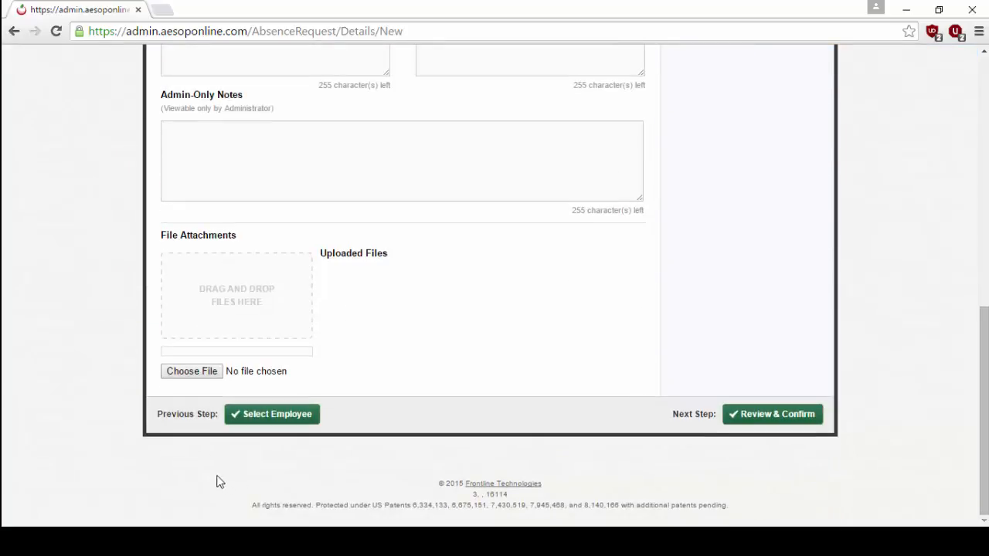
scroll(504, 330, "up", 8)
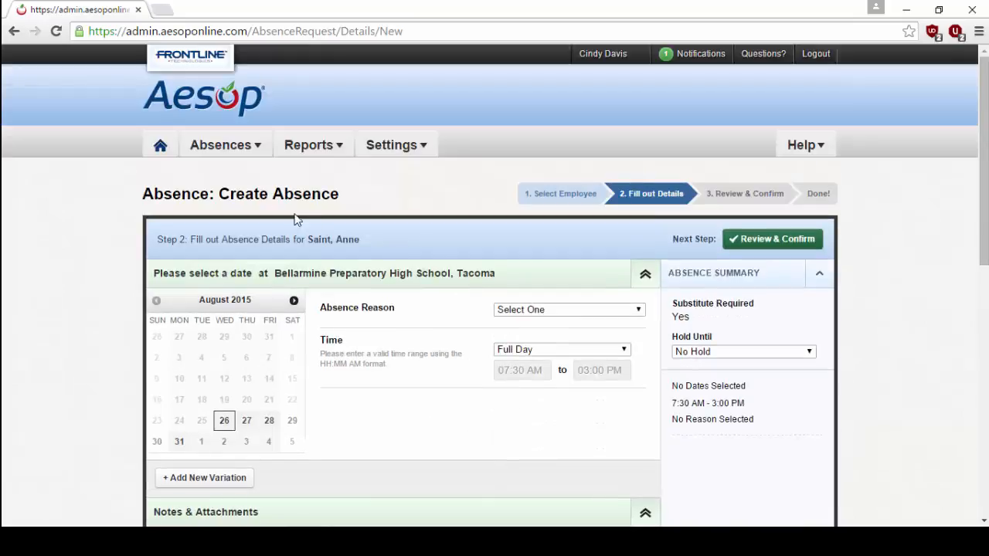
- Start a new vacancy with the Teacher - Elementary profile and proceed to filling out its details
left_click(232, 146)
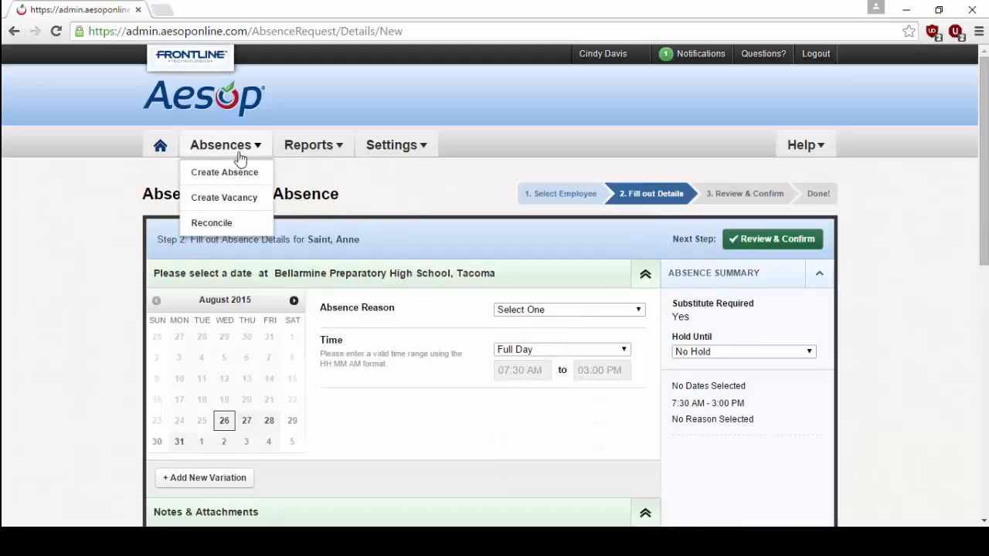
left_click(226, 203)
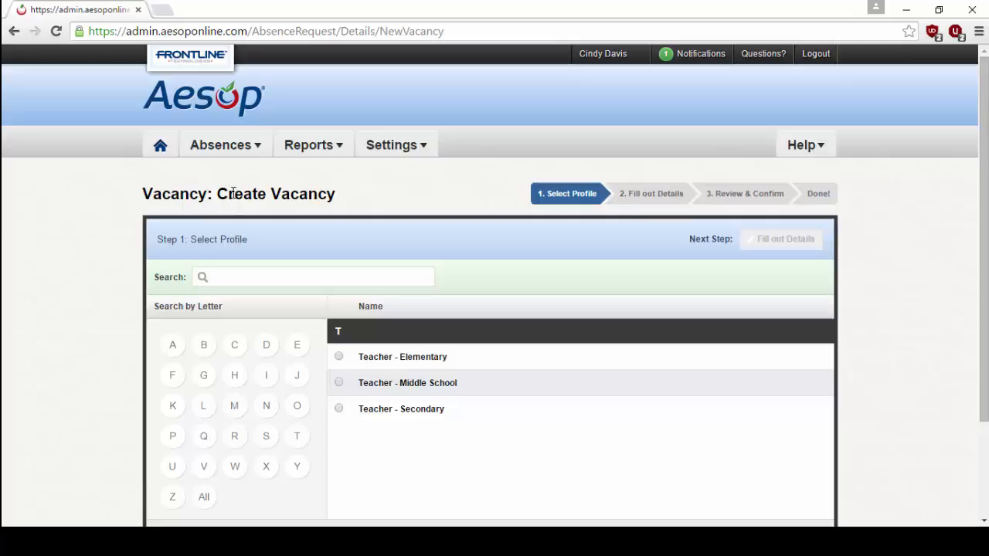
scroll(508, 357, "down", 2)
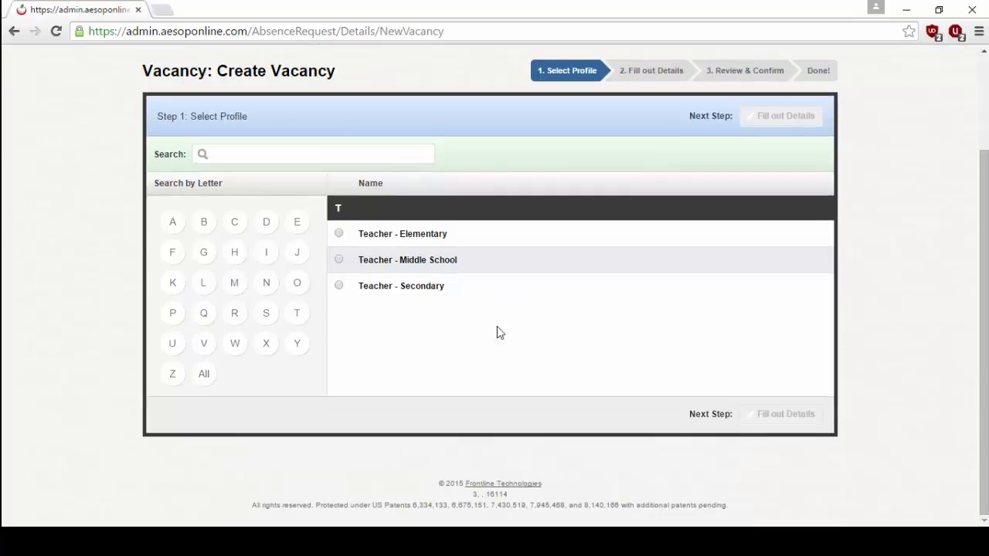
left_click(338, 233)
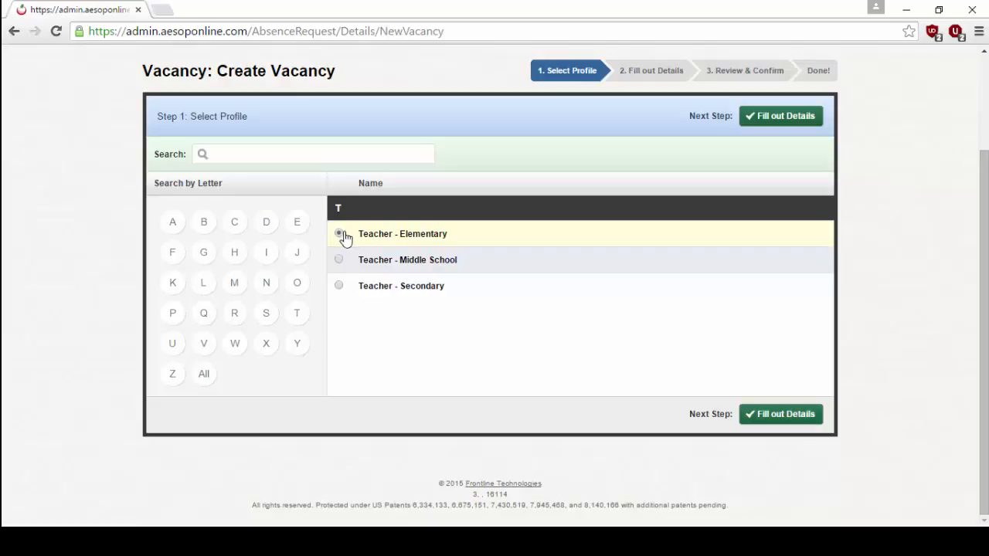
left_click(786, 417)
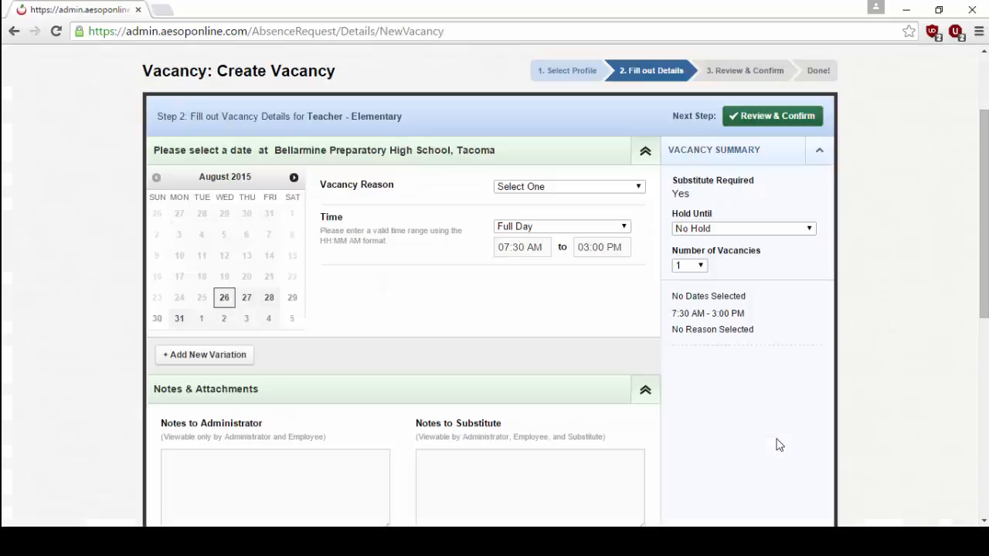
- Look over the vacancy details form and set the vacancy reason to Test Monitor
scroll(364, 290, "down", 3)
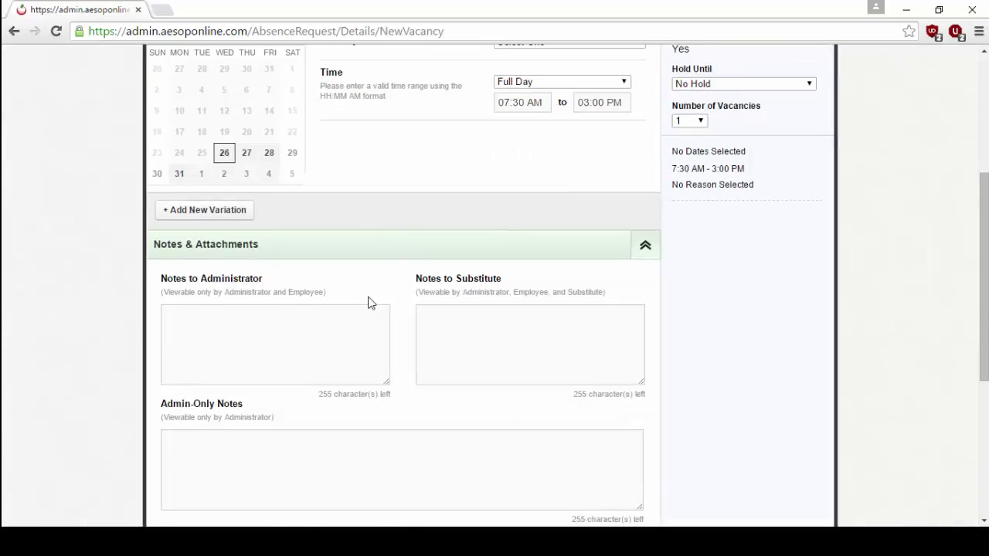
scroll(570, 378, "down", 2)
scroll(850, 362, "up", 6)
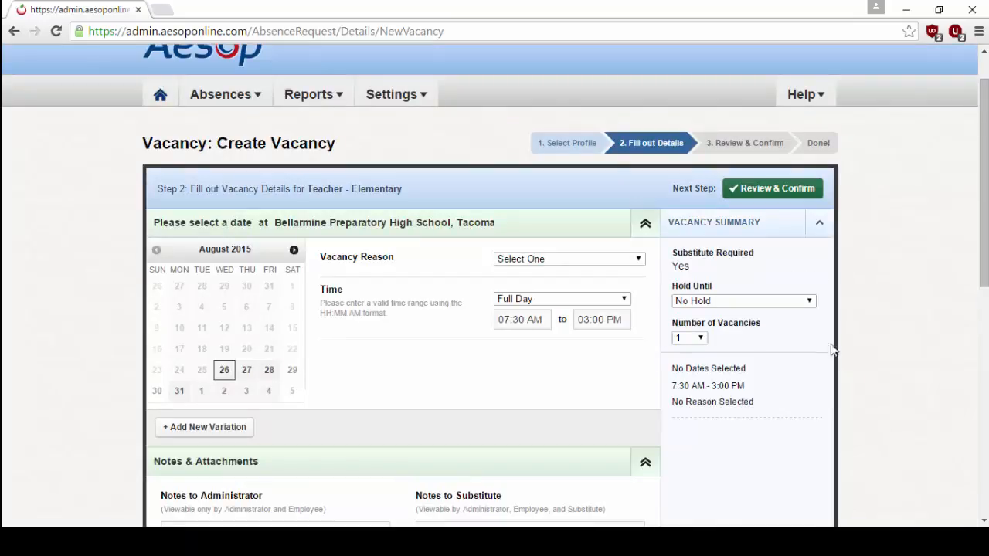
scroll(932, 318, "down", 1)
scroll(933, 319, "down", 1)
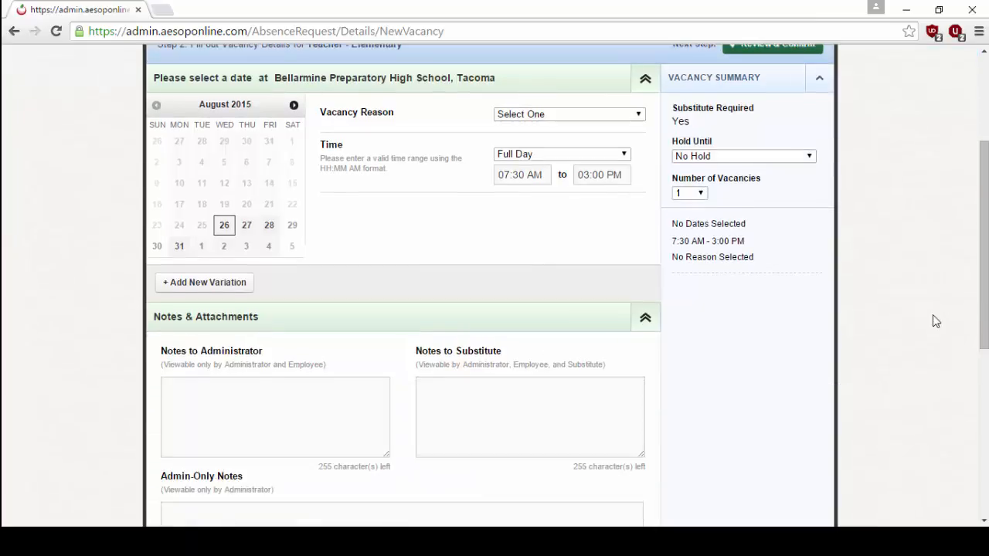
scroll(932, 314, "up", 1)
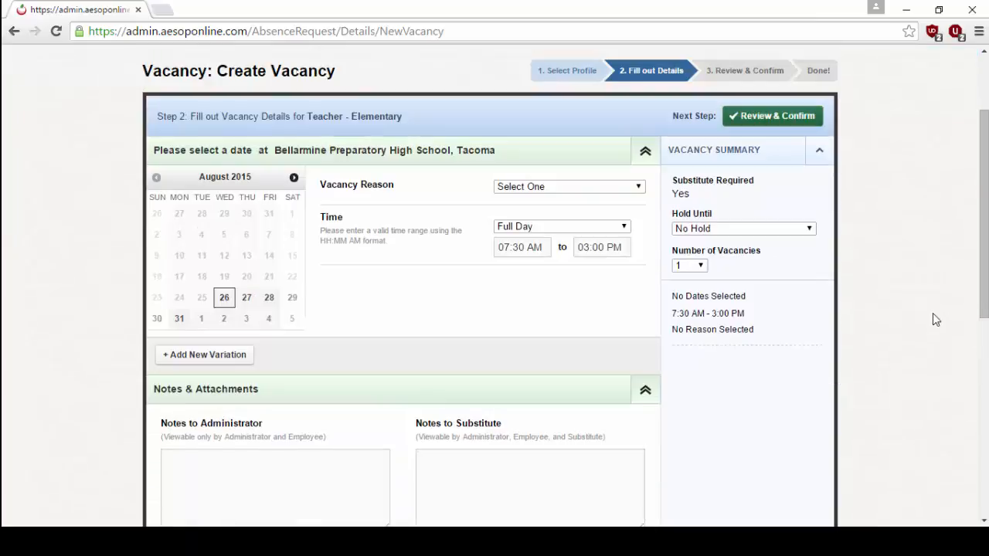
left_click(589, 186)
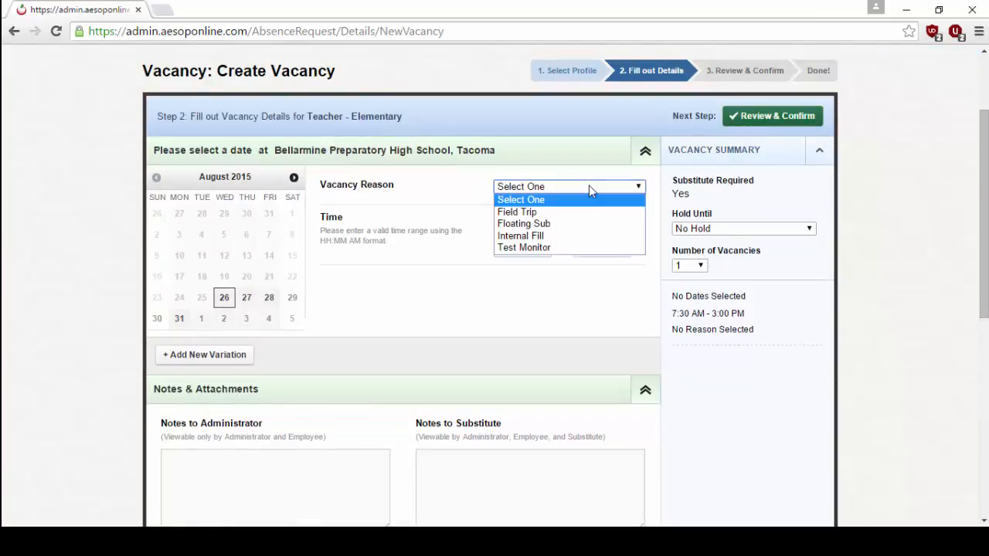
left_click(540, 247)
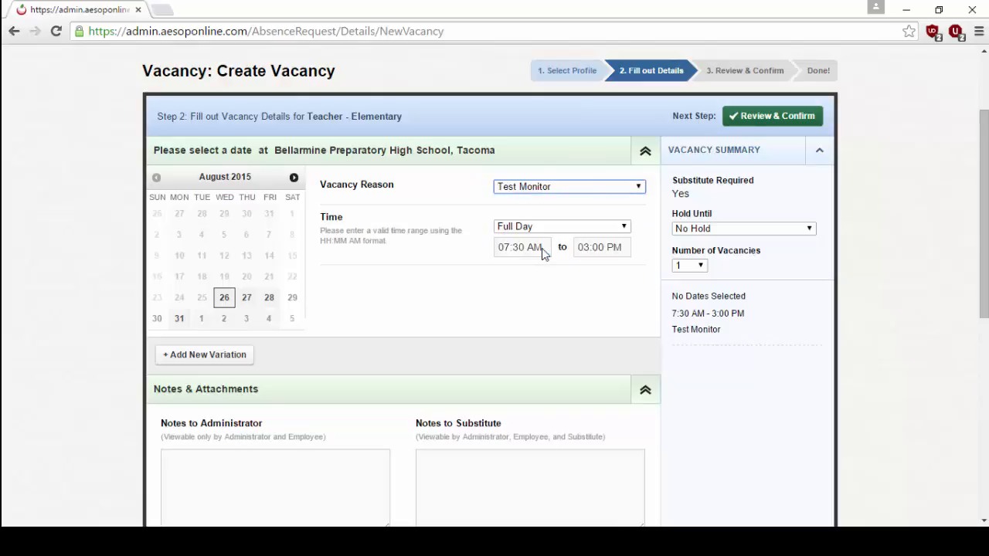
left_click(548, 189)
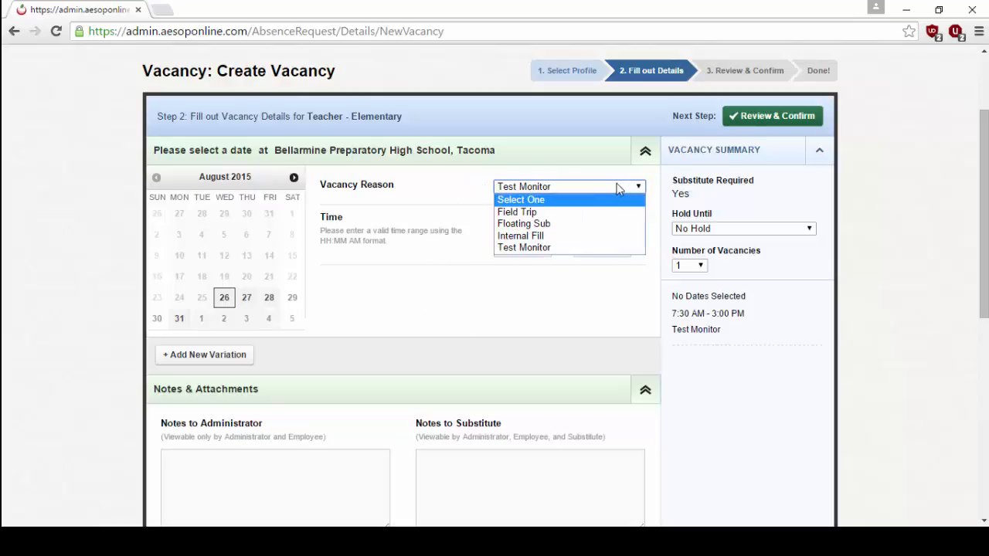
left_click(546, 248)
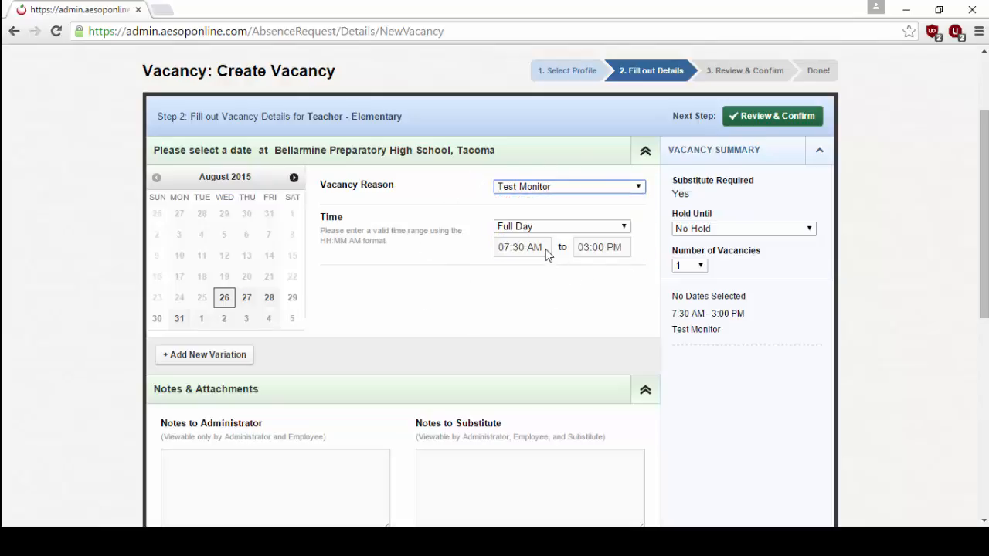
- Set the vacancy's time to Custom, from 08:30 AM to 01:00 PM
left_click(539, 228)
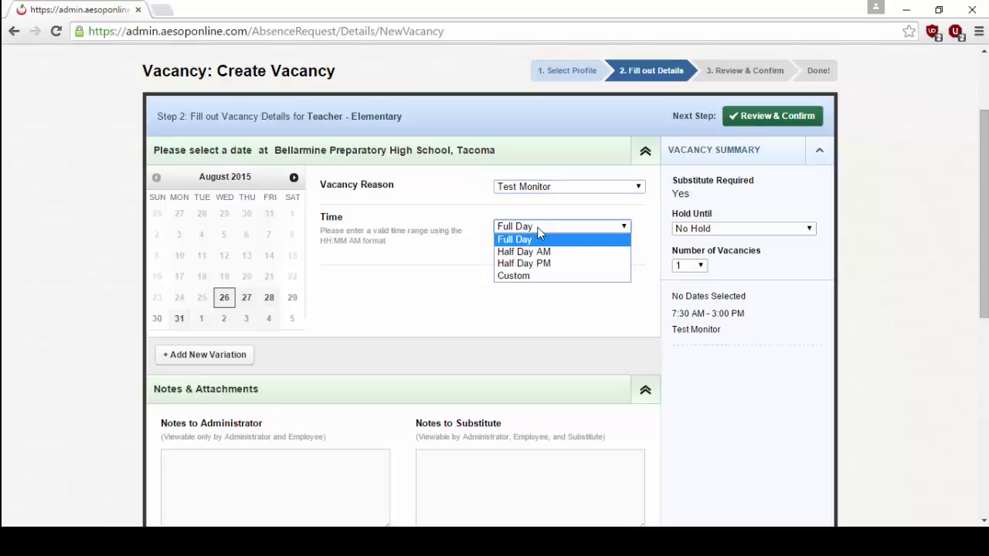
left_click(516, 278)
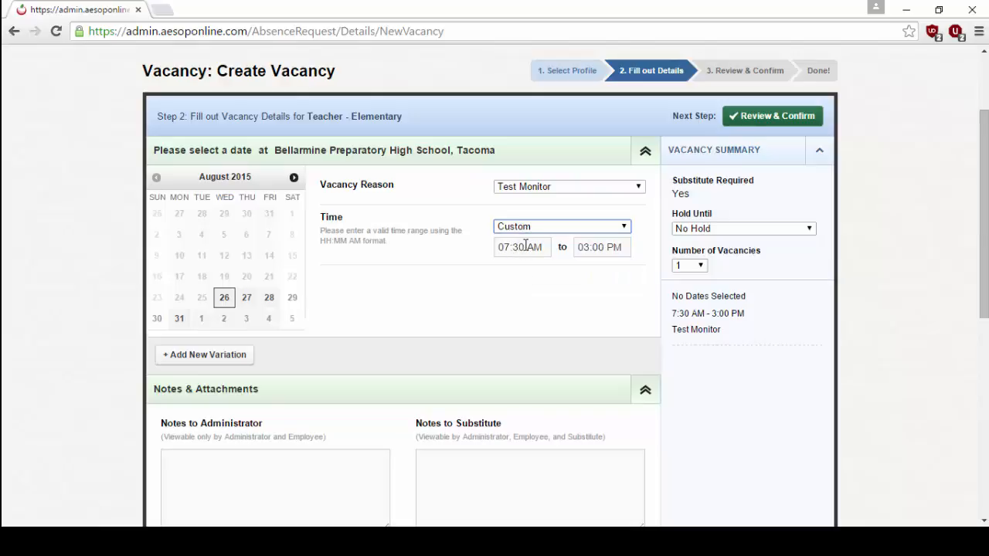
left_click(510, 251)
key("BackSpace")
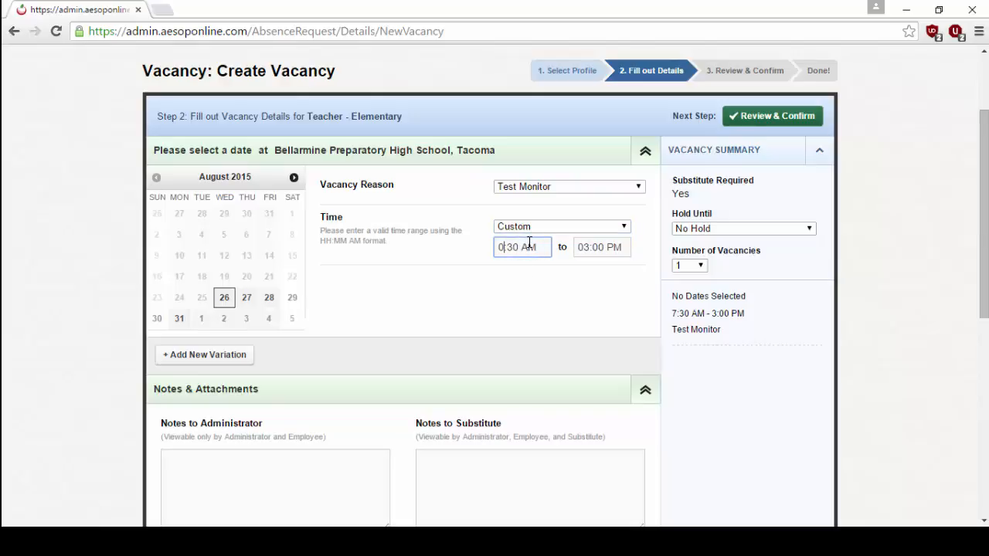
type("8")
left_click(586, 248)
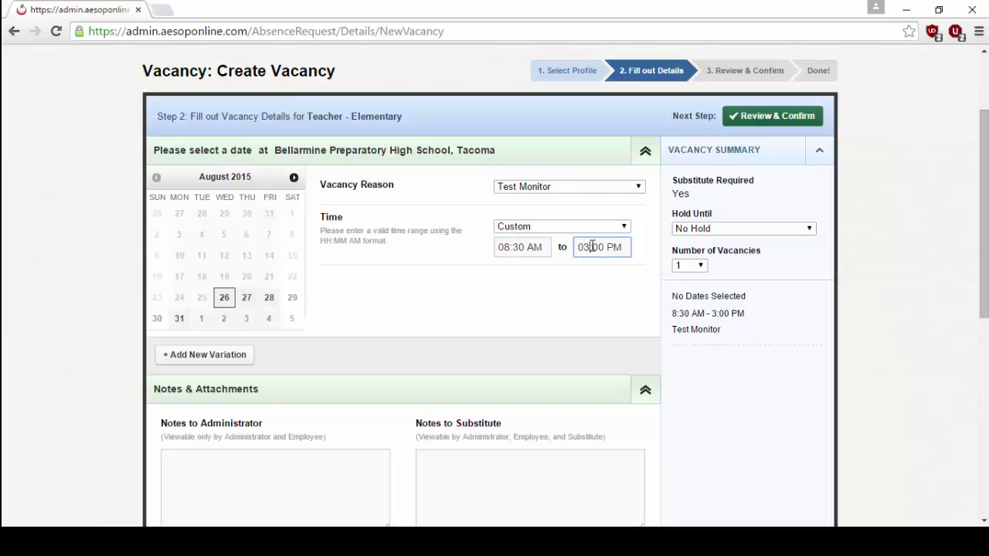
key("BackSpace")
type("1")
left_click(410, 292)
- Enter the note "Testing for 1st grade" for the substitute
scroll(410, 292, "down", 1)
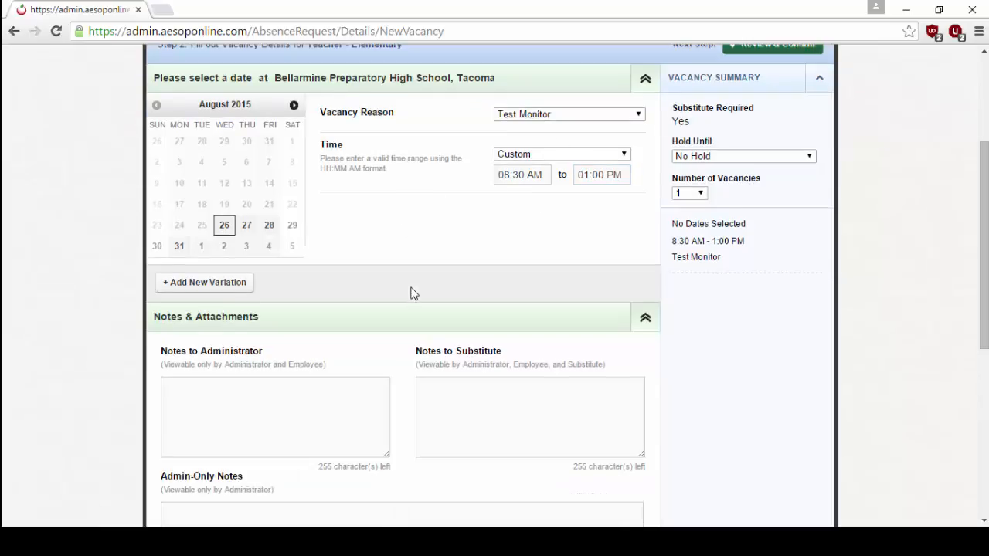
left_click(455, 417)
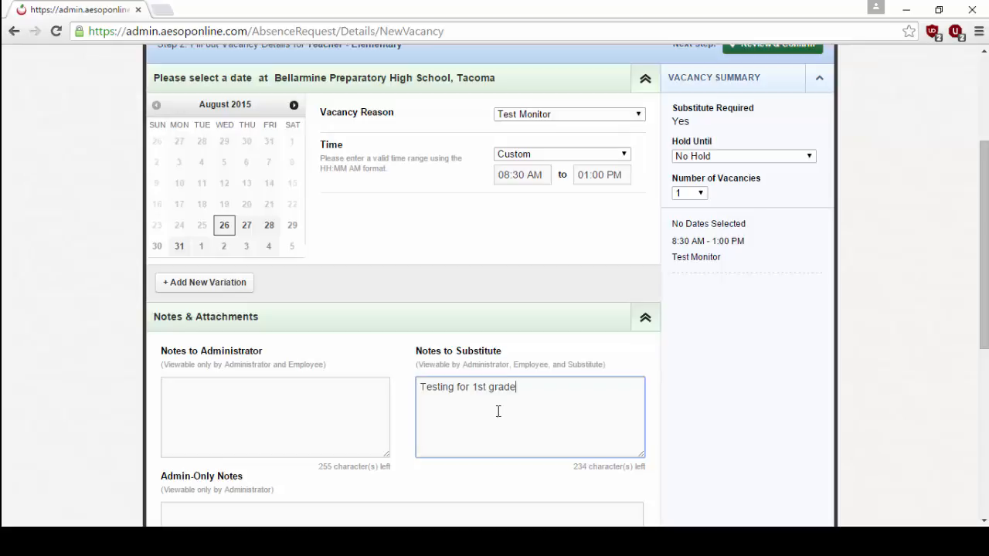
scroll(761, 286, "down", 5)
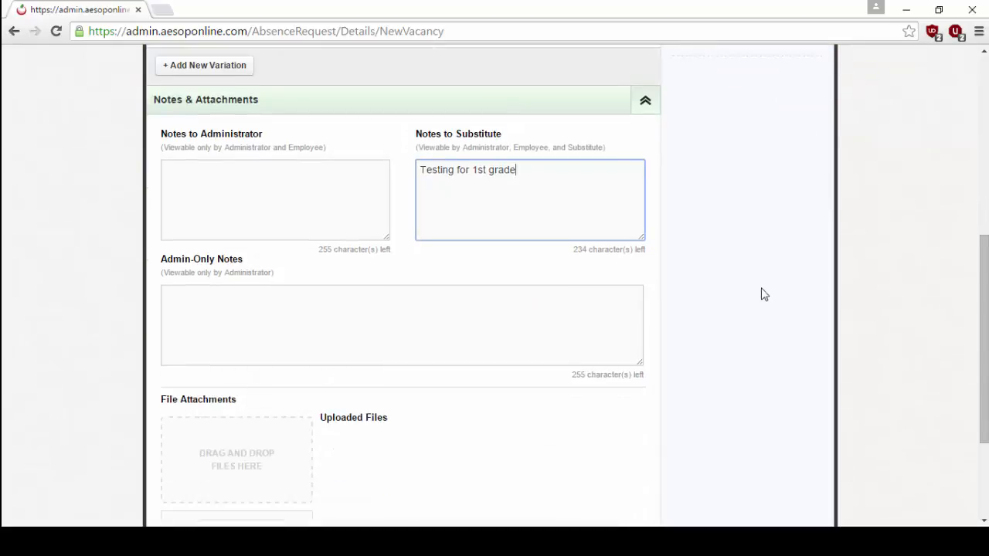
- Try the Hold Indefinitely option for the vacancy and switch it back to No Hold
scroll(645, 322, "up", 2)
scroll(731, 351, "up", 5)
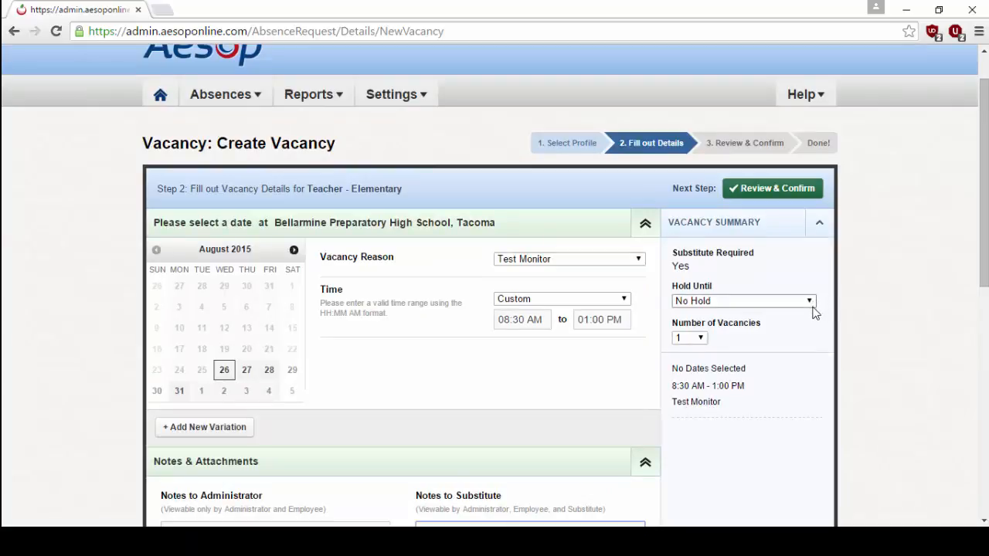
left_click(811, 302)
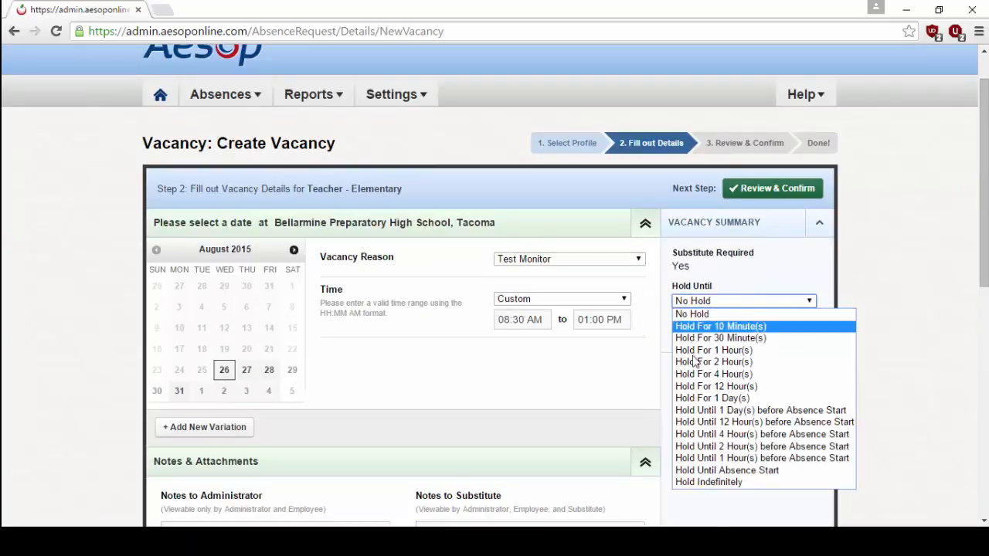
left_click(715, 482)
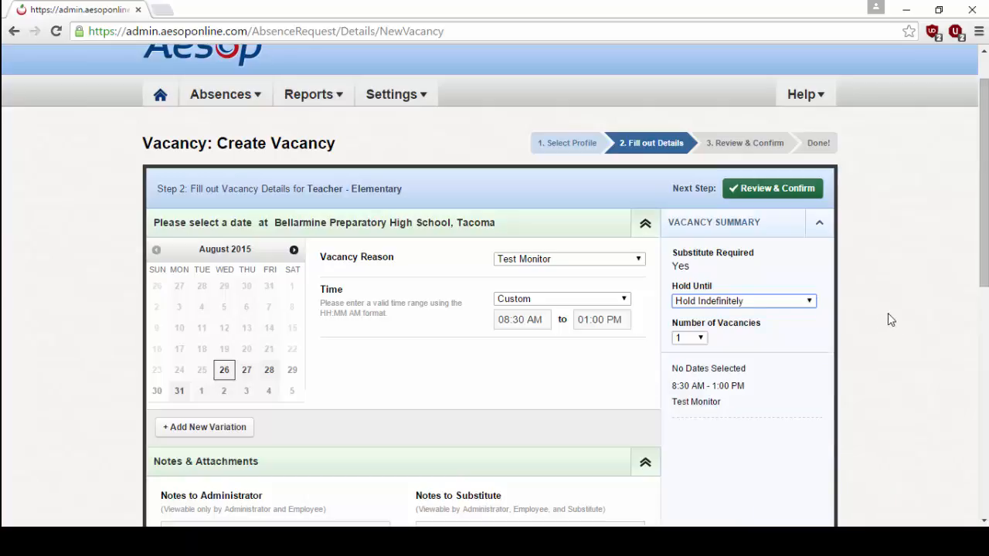
left_click(809, 303)
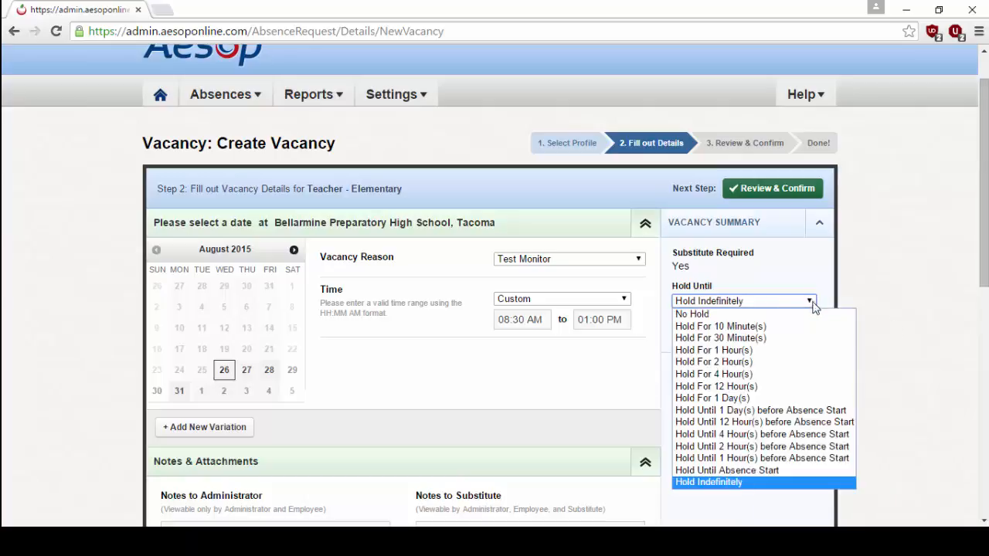
left_click(764, 314)
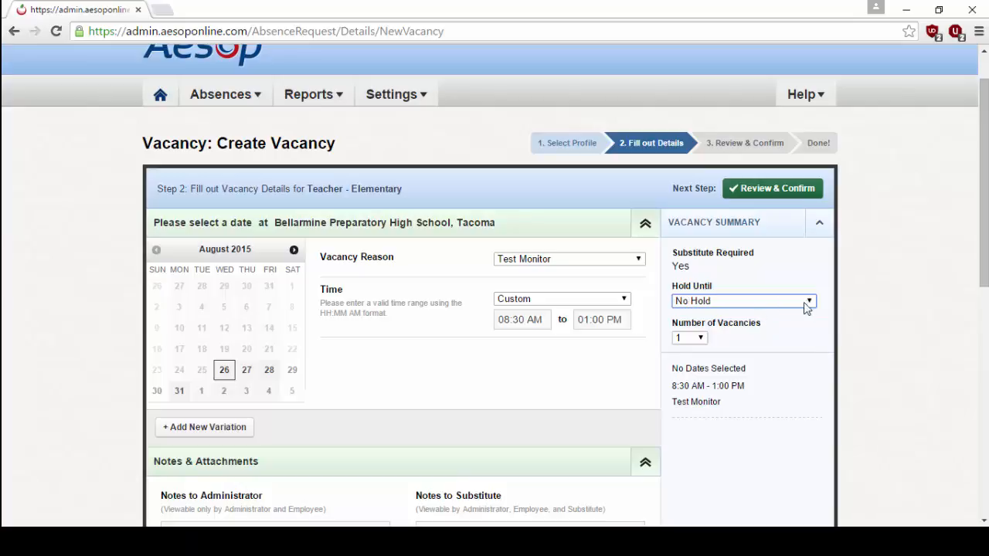
- Check the lower part of the vacancy form and set Hold Until to Hold Indefinitely
scroll(863, 293, "down", 7)
scroll(870, 317, "up", 6)
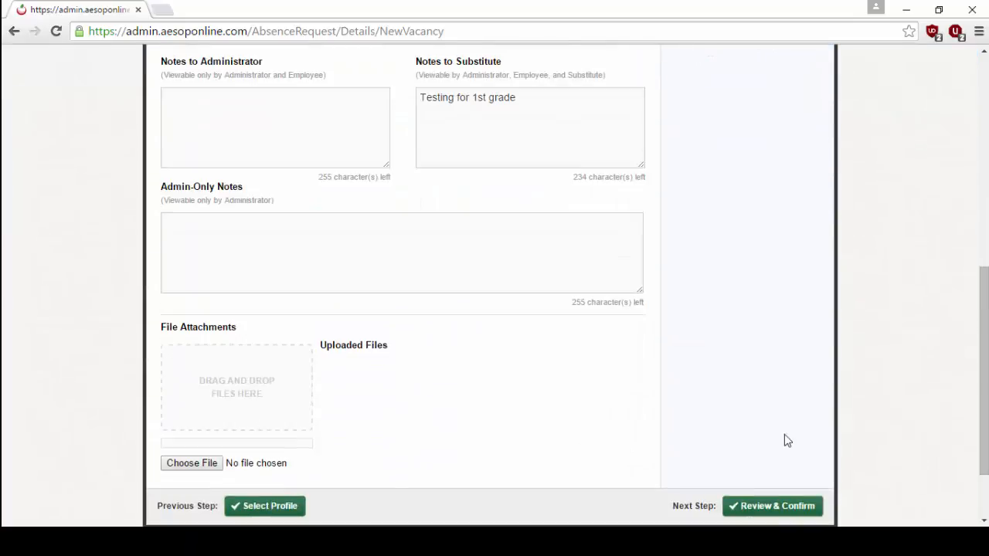
left_click(775, 305)
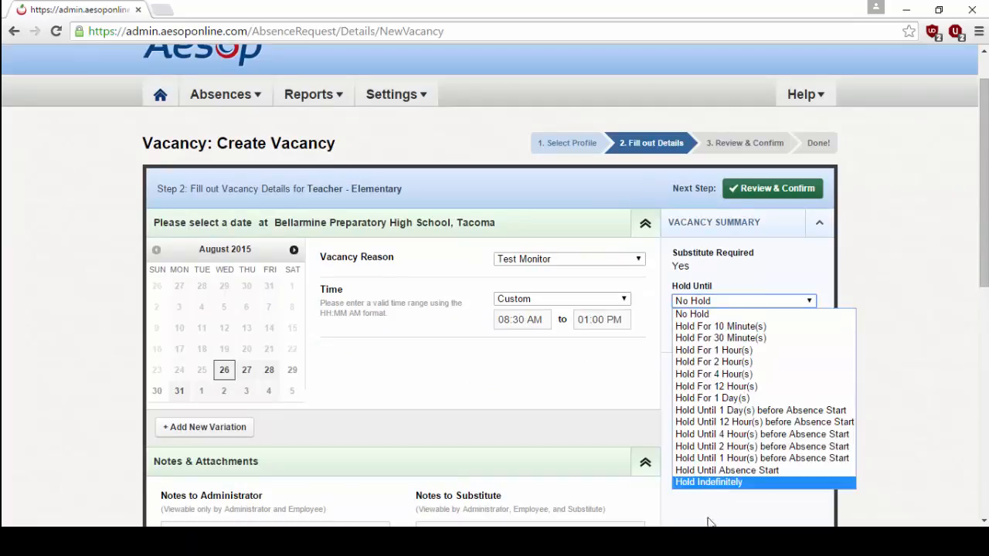
left_click(720, 484)
- Try to proceed to the review, and select August 27, 2015 as the vacancy date
scroll(855, 378, "down", 4)
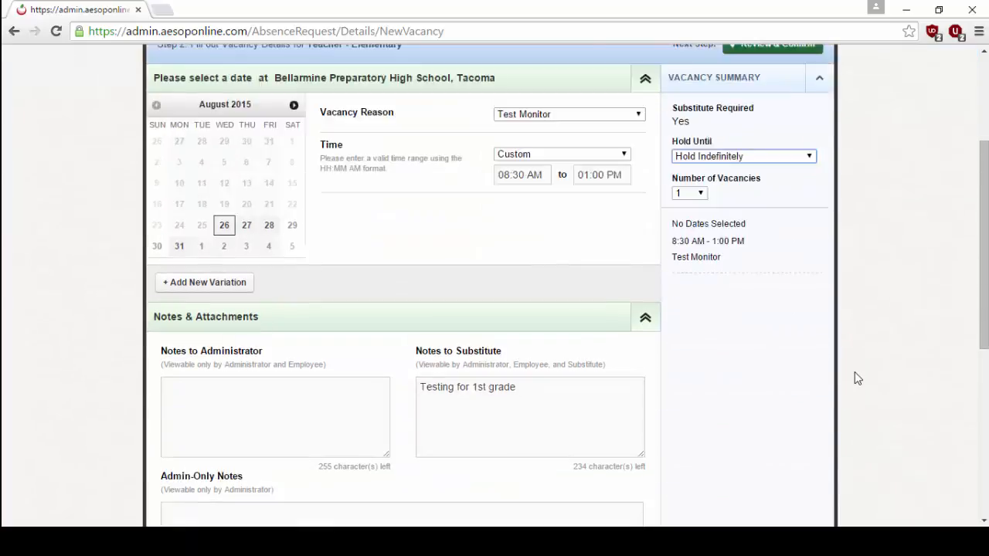
scroll(855, 378, "down", 3)
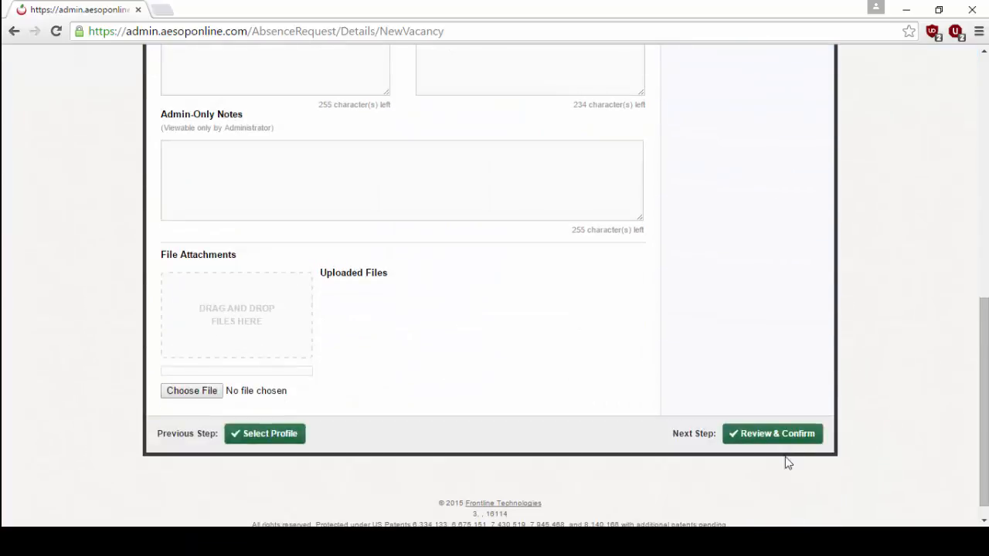
scroll(790, 440, "up", 1)
scroll(795, 445, "up", 4)
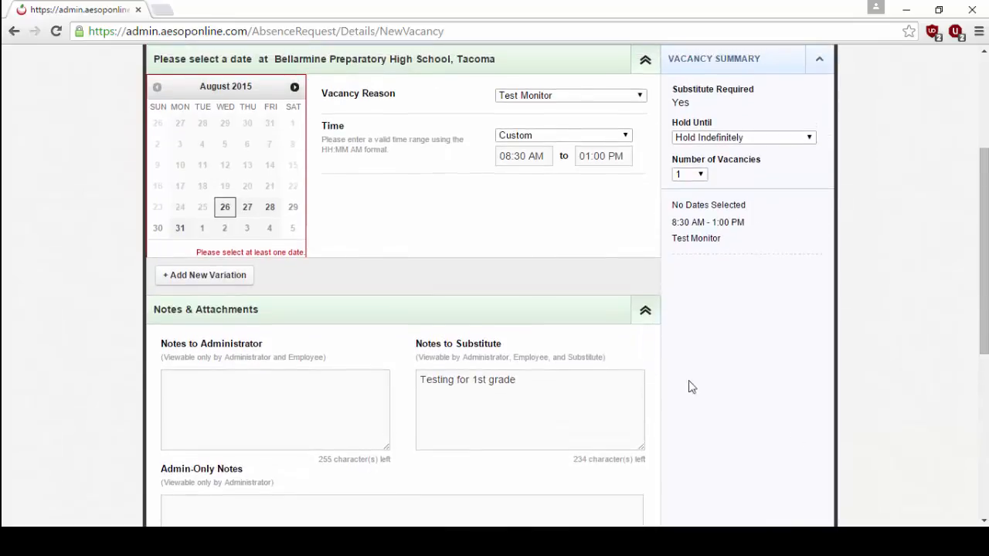
left_click(248, 209)
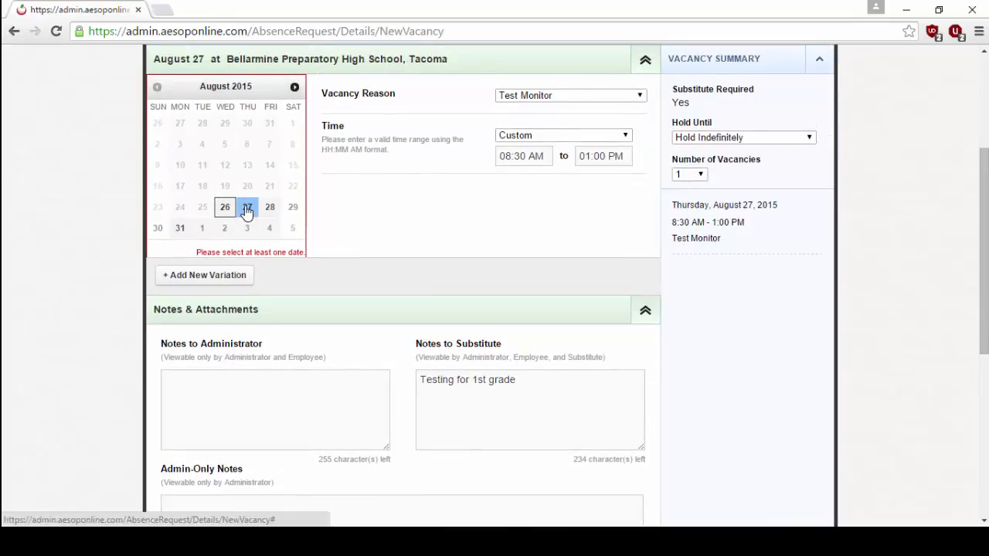
left_click(246, 210)
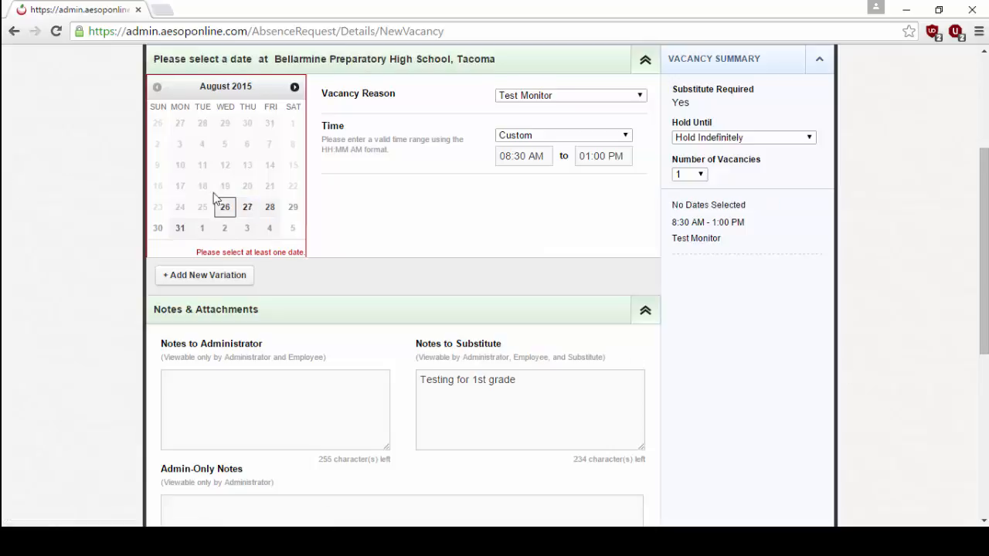
left_click(247, 209)
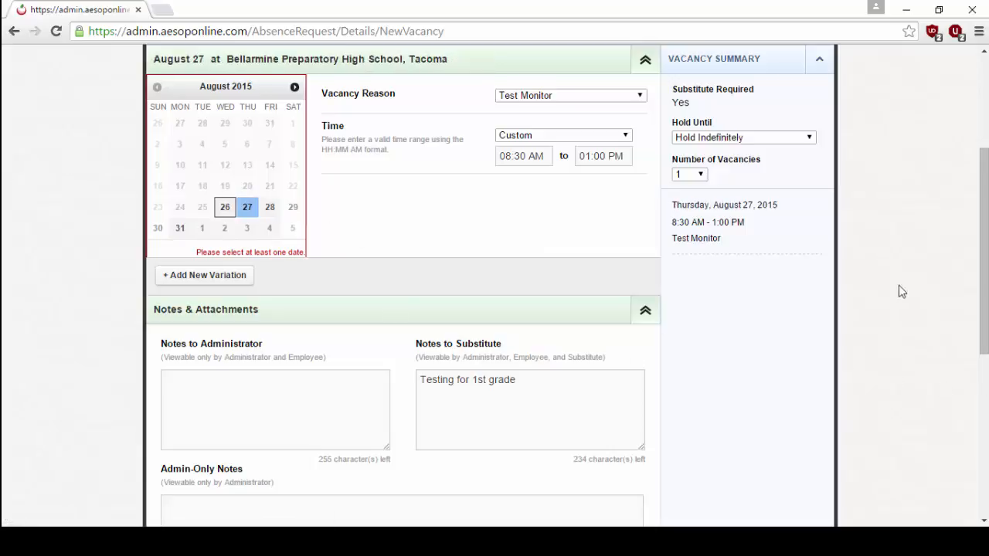
- Proceed to the review of the vacancy details and create the vacancy without assigning a substitute
scroll(821, 297, "down", 5)
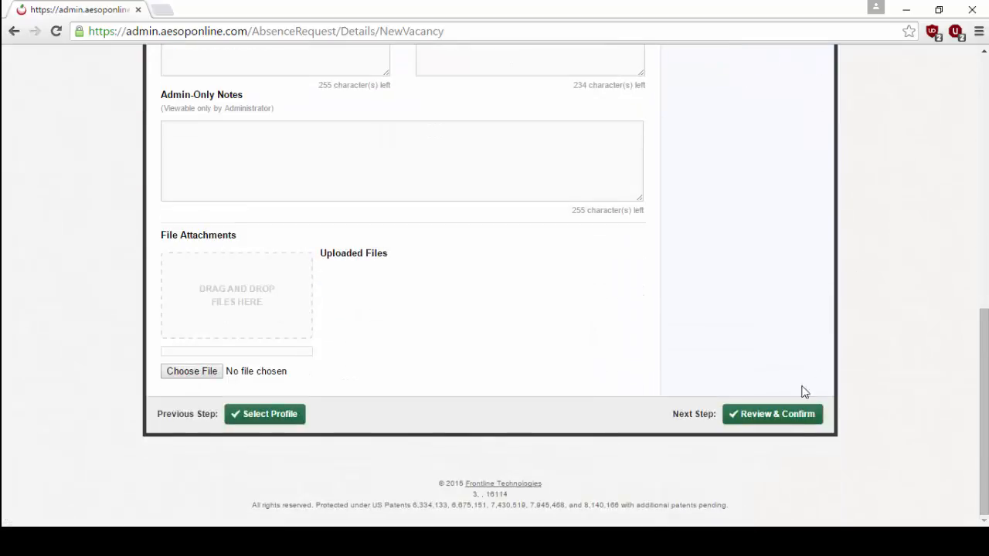
left_click(795, 424)
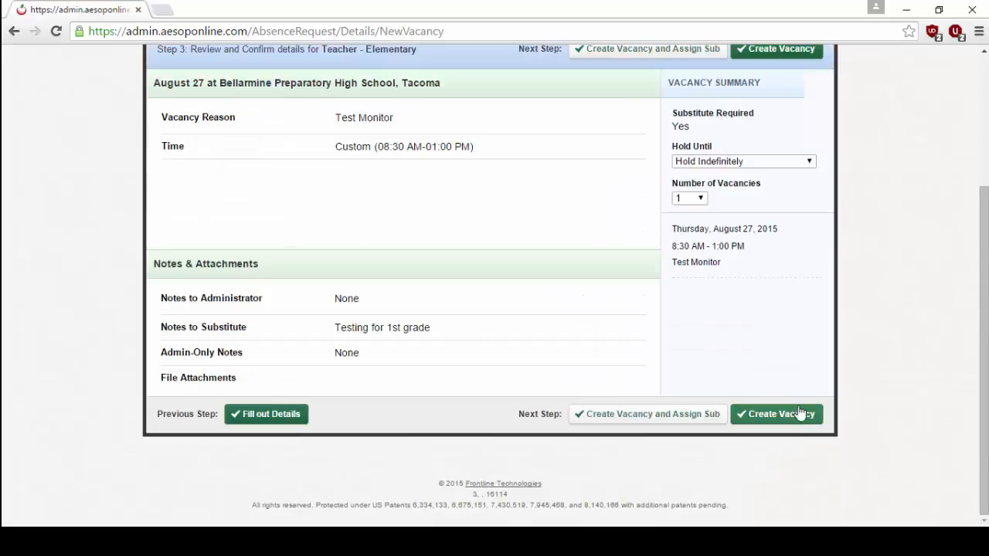
scroll(862, 285, "up", 1)
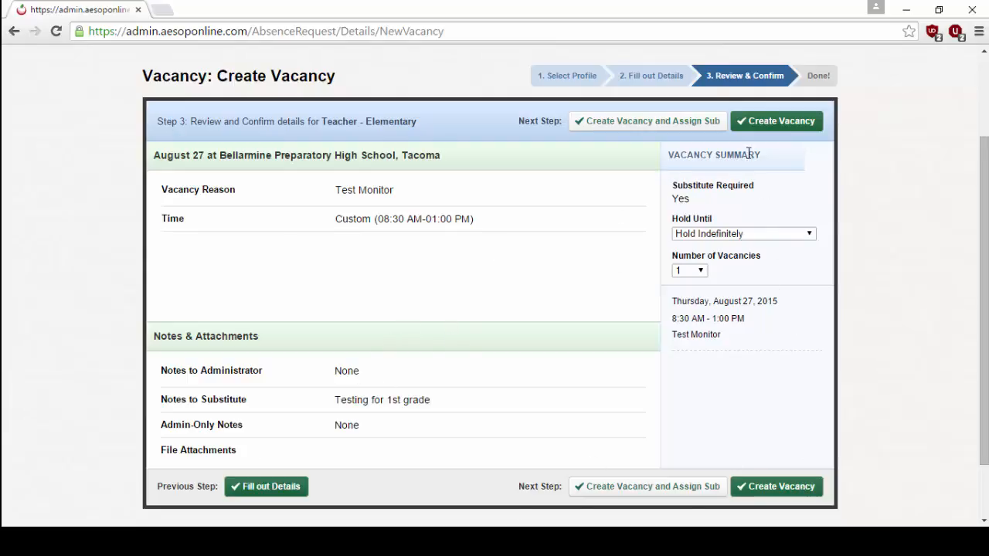
left_click(792, 126)
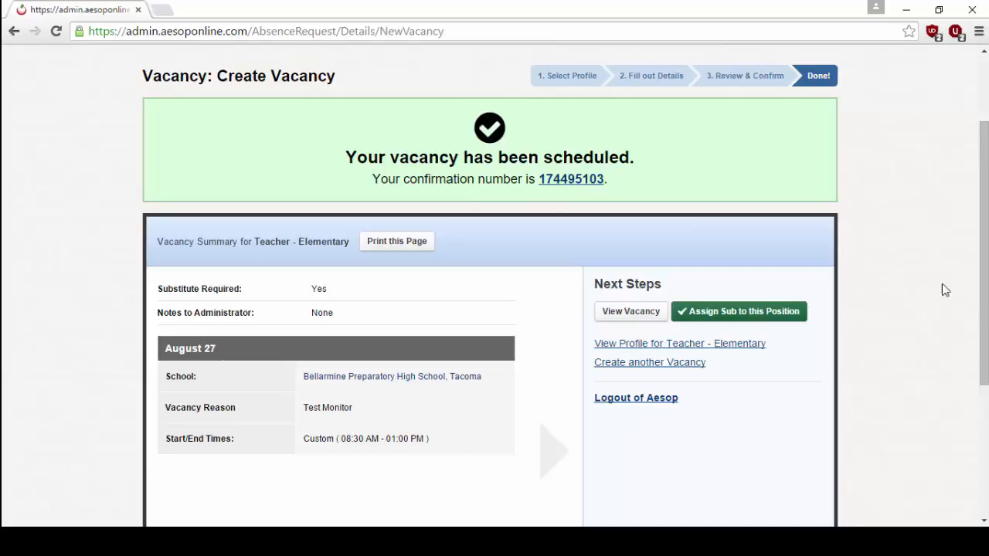
- Look over the scheduled vacancy's summary, delete this vacancy and confirm its cancellation
scroll(928, 265, "down", 3)
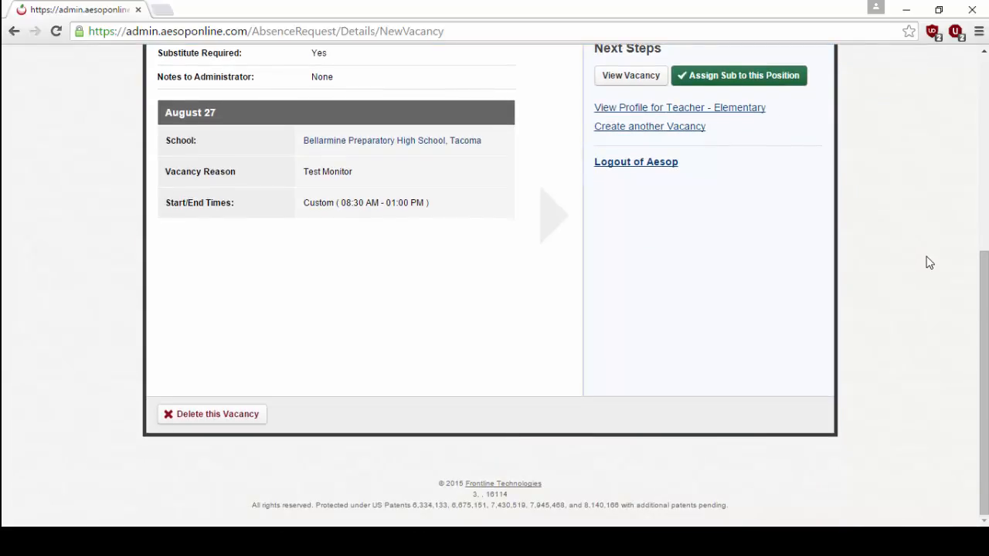
scroll(928, 263, "up", 1)
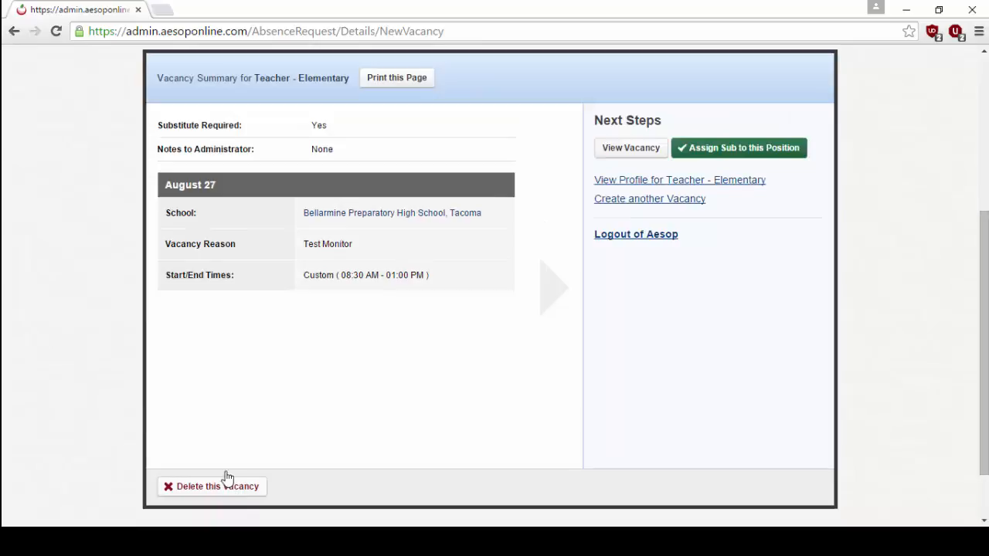
left_click(214, 495)
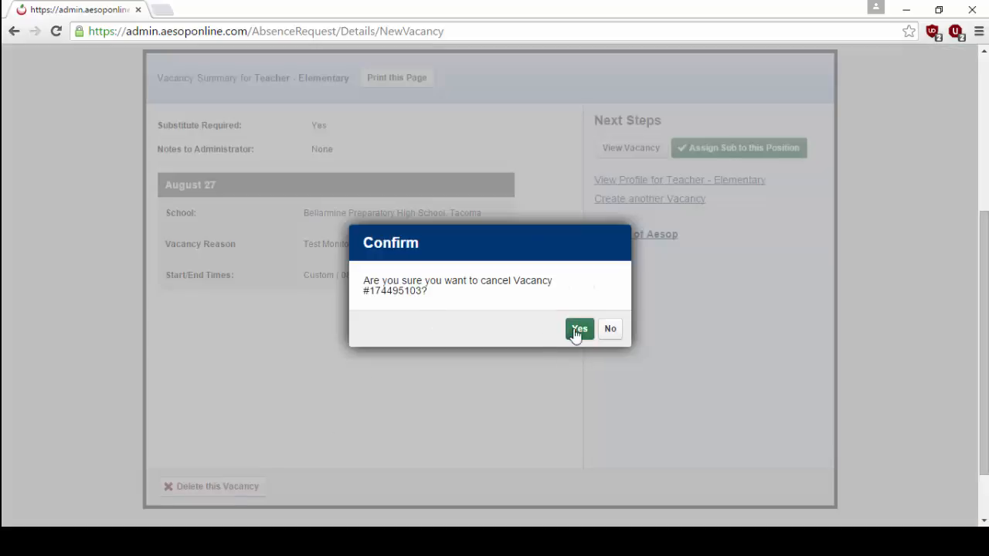
left_click(576, 331)
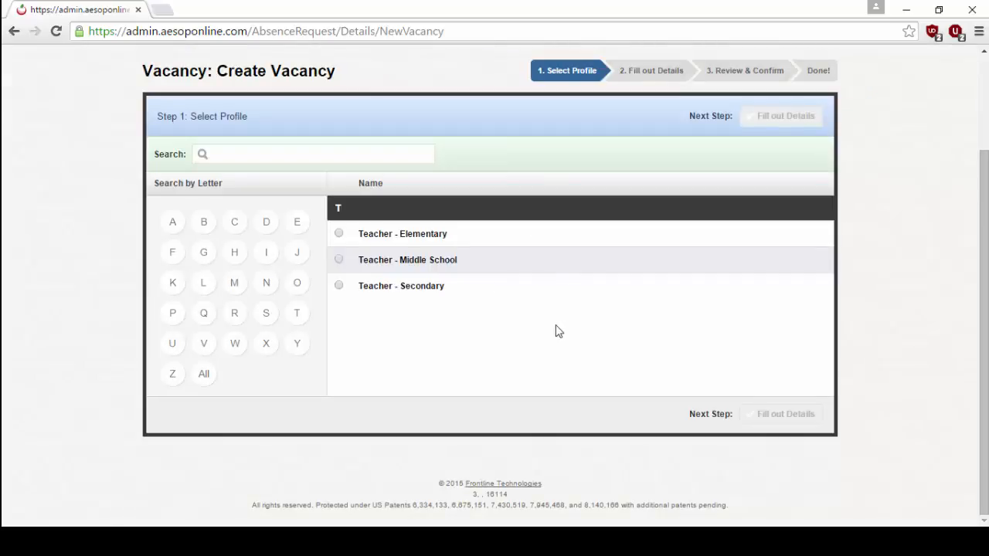
- Open the absence reconciliation summary and view its weekly and daily event rows
scroll(686, 267, "up", 1)
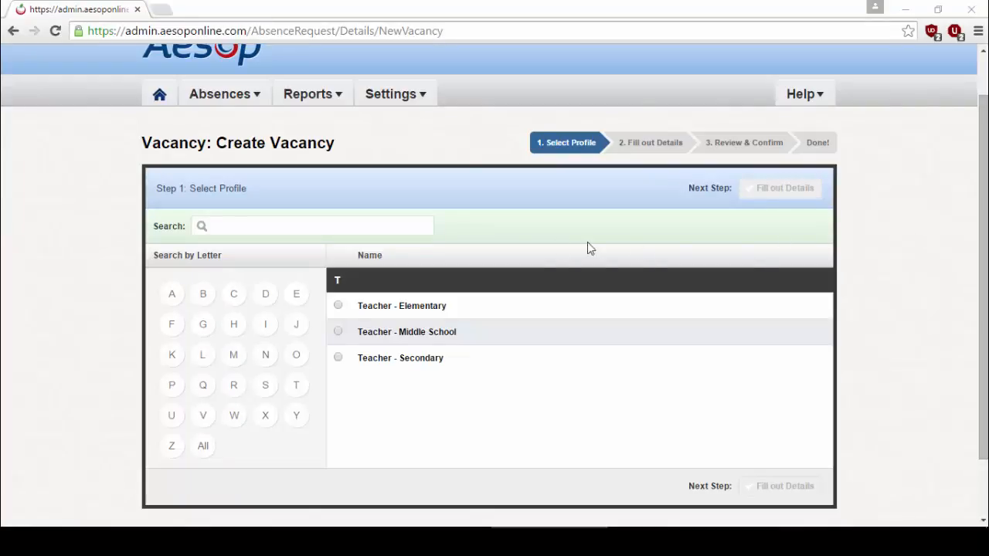
left_click(212, 99)
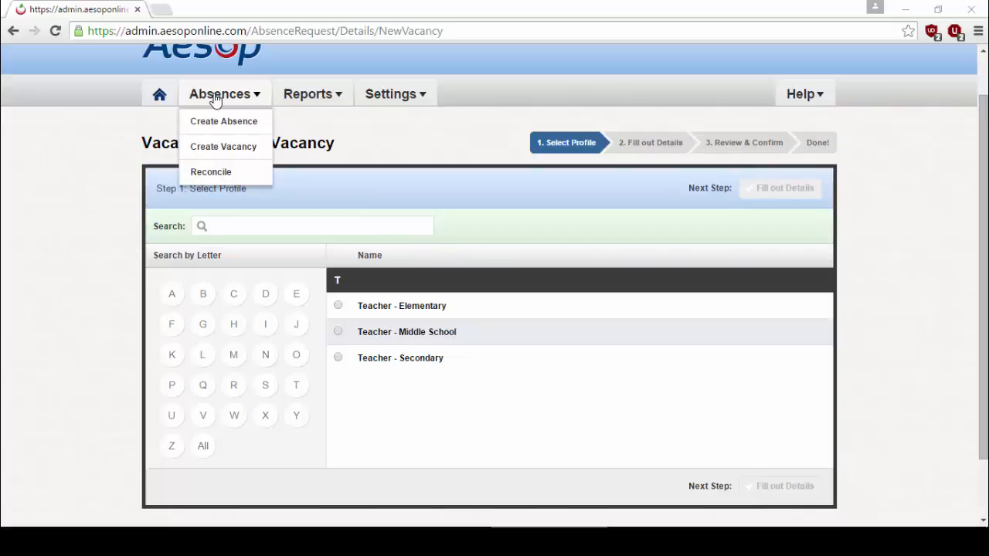
left_click(216, 179)
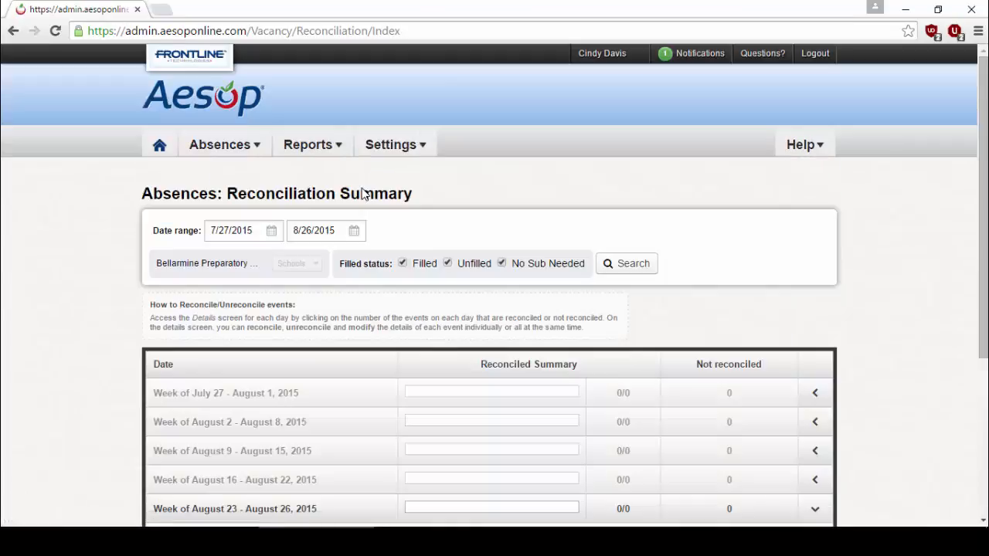
scroll(96, 280, "down", 3)
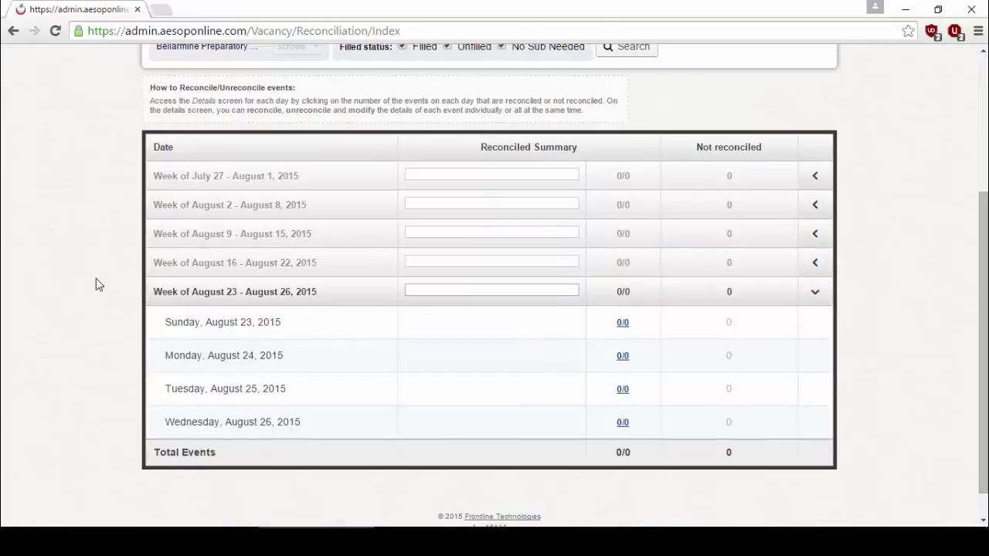
- Check the start date of the reconciliation summary's date range and pick August 26, 2015 as its end date
scroll(95, 275, "up", 1)
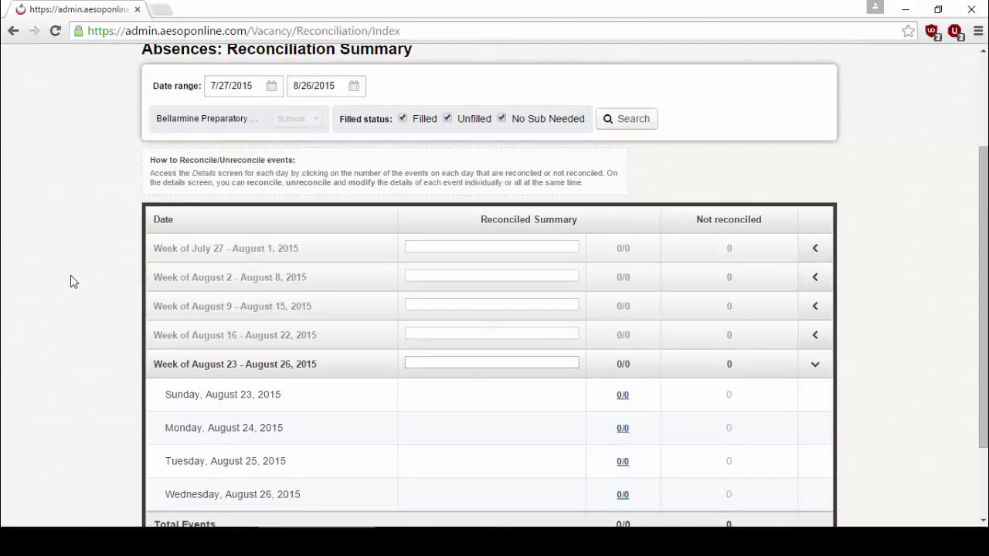
scroll(71, 276, "up", 1)
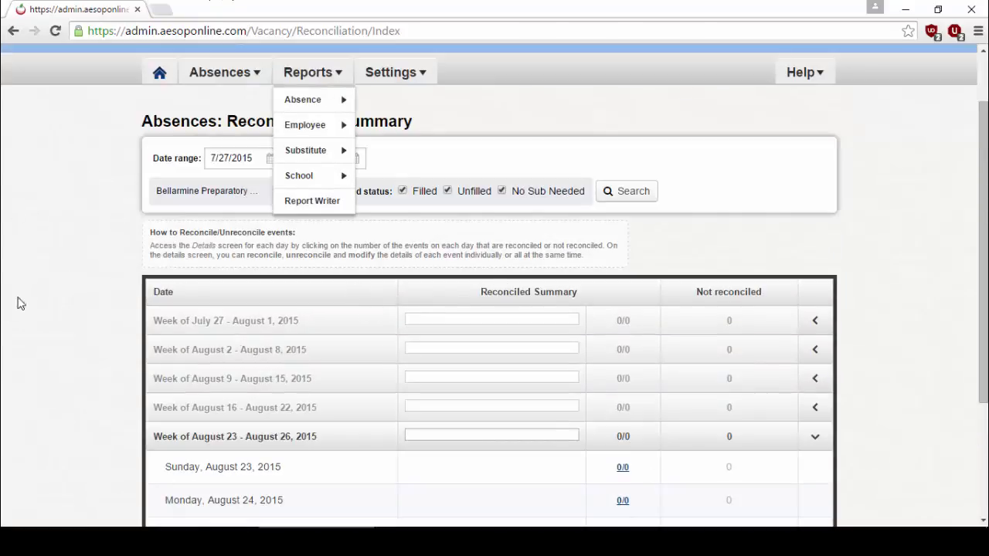
left_click(251, 157)
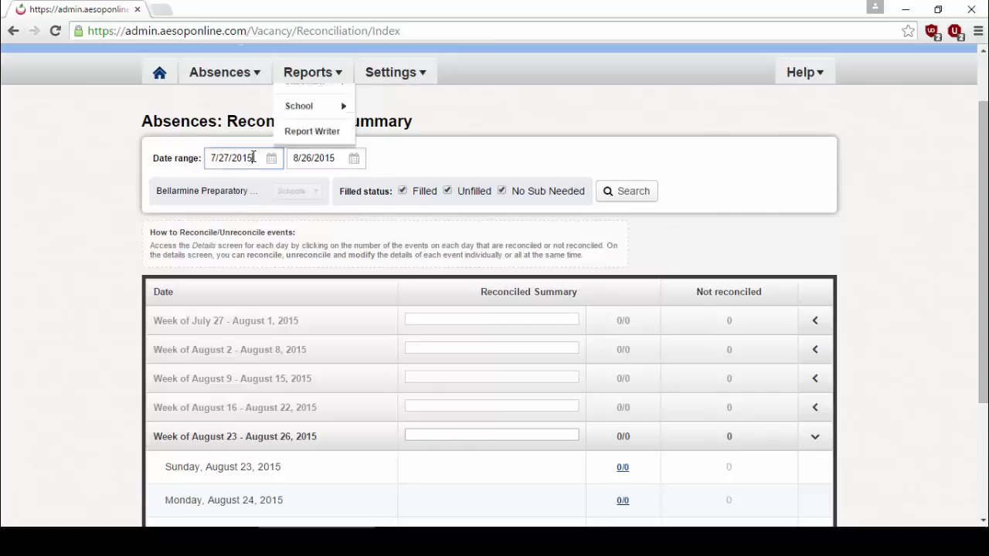
left_click(358, 160)
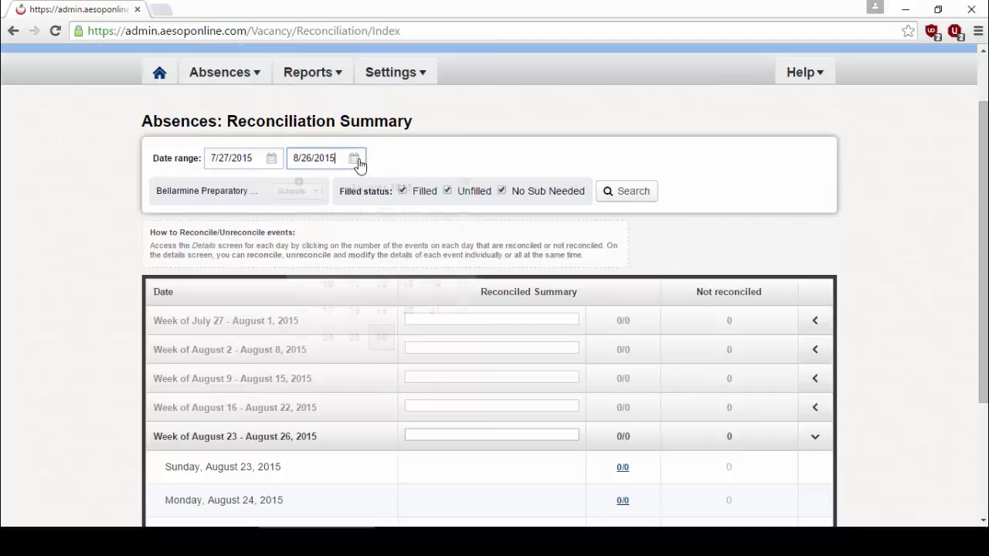
left_click(383, 340)
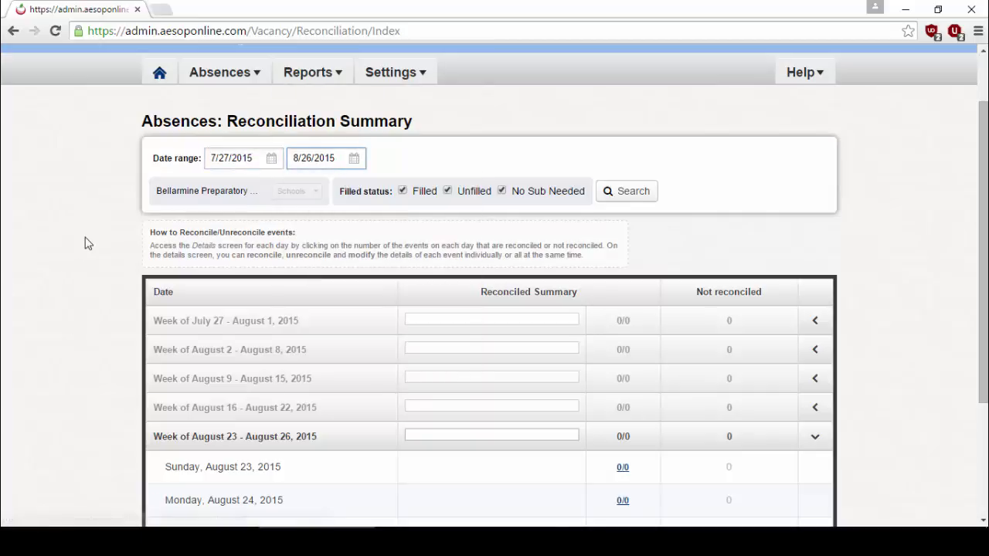
- Examine the search filters, weekly and daily rows, and event totals in the reconciliation summary
scroll(88, 241, "down", 3)
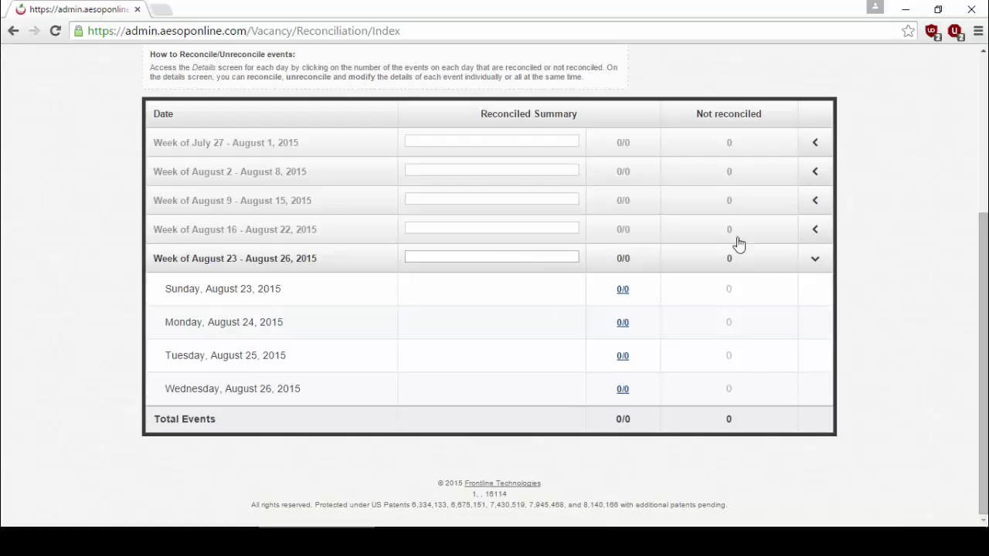
scroll(82, 194, "up", 5)
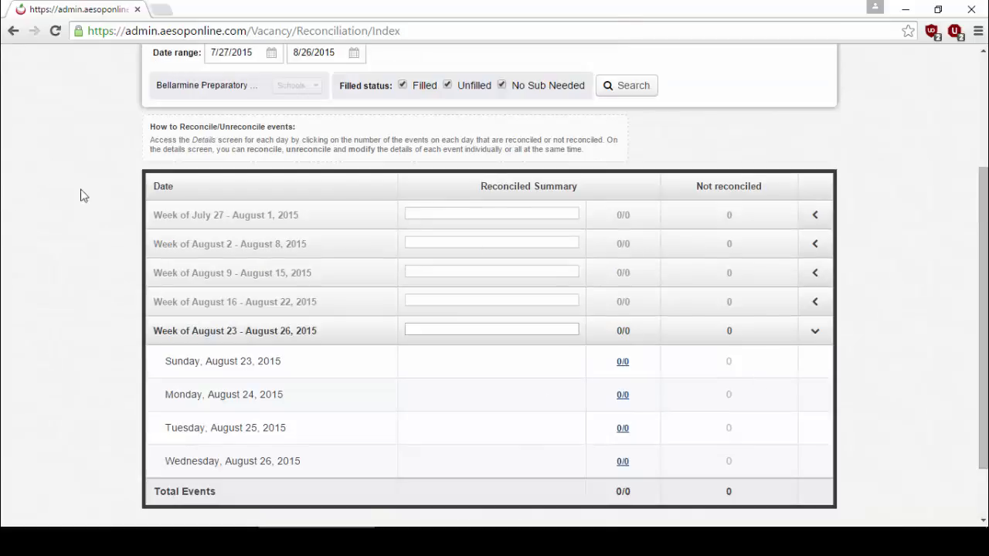
scroll(100, 234, "down", 2)
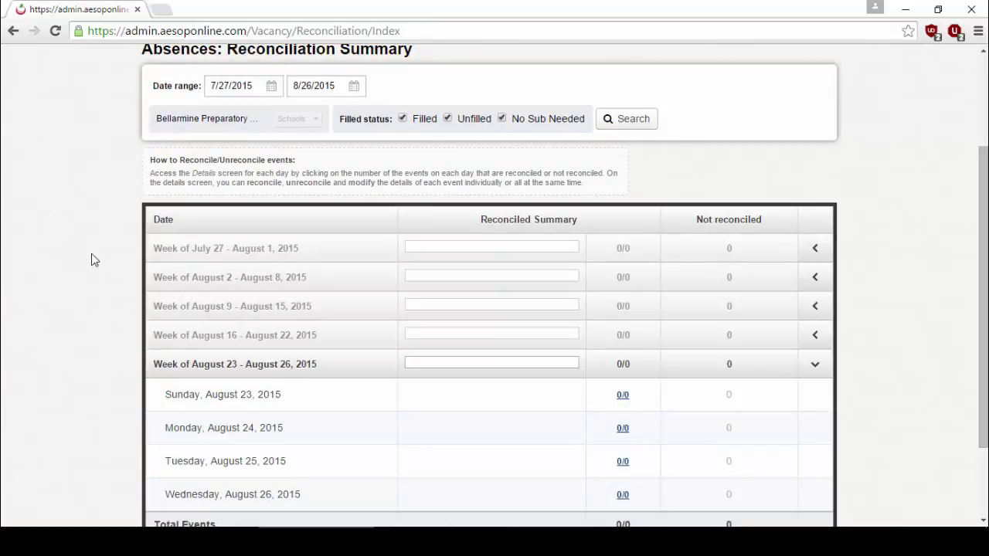
scroll(145, 286, "down", 2)
scroll(112, 263, "up", 4)
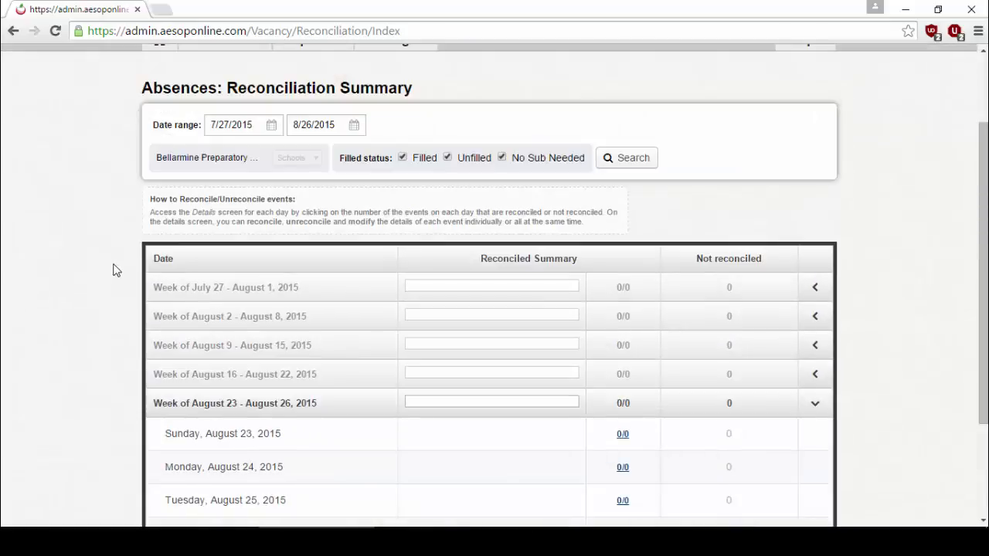
scroll(121, 290, "up", 1)
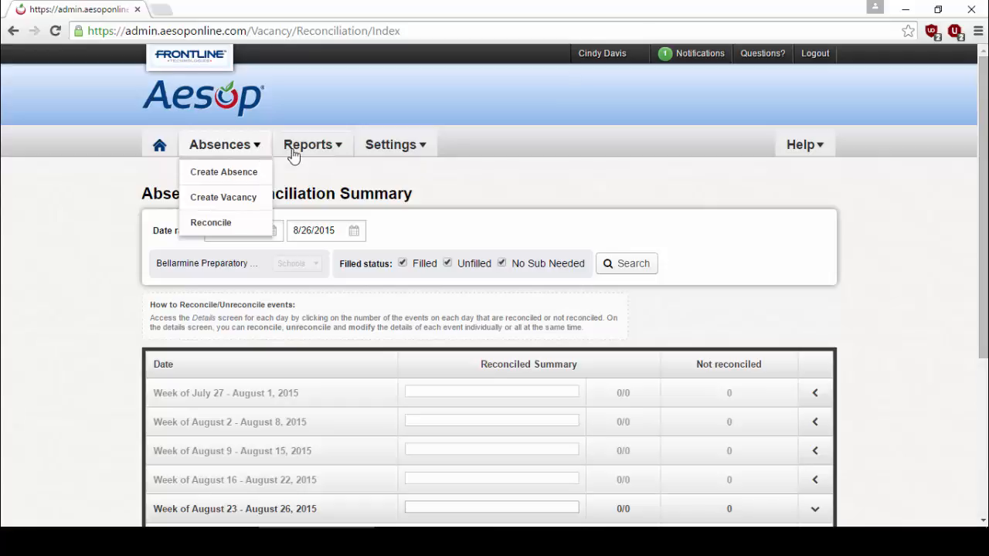
- Open the Substitute Sign In report from the absence reports
mouse_move(307, 152)
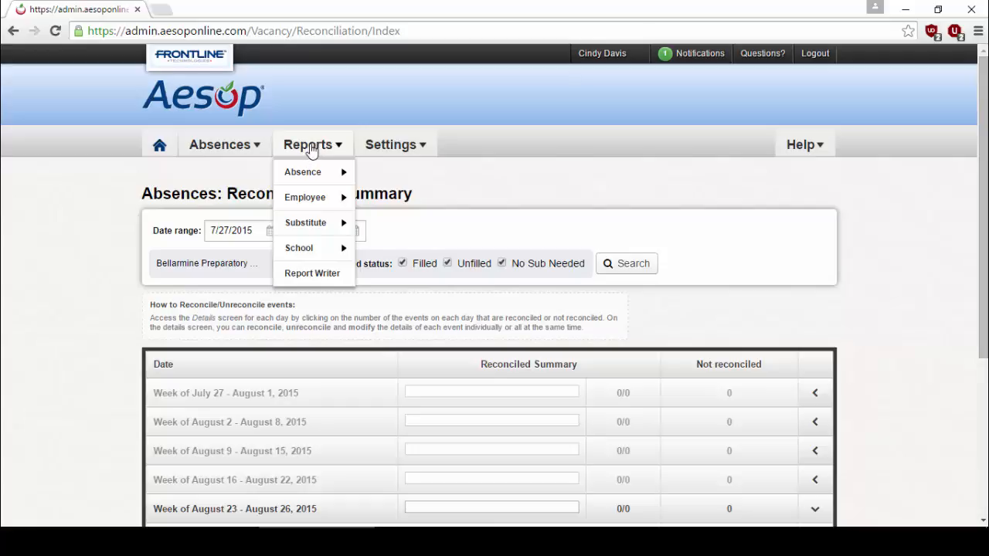
mouse_move(317, 183)
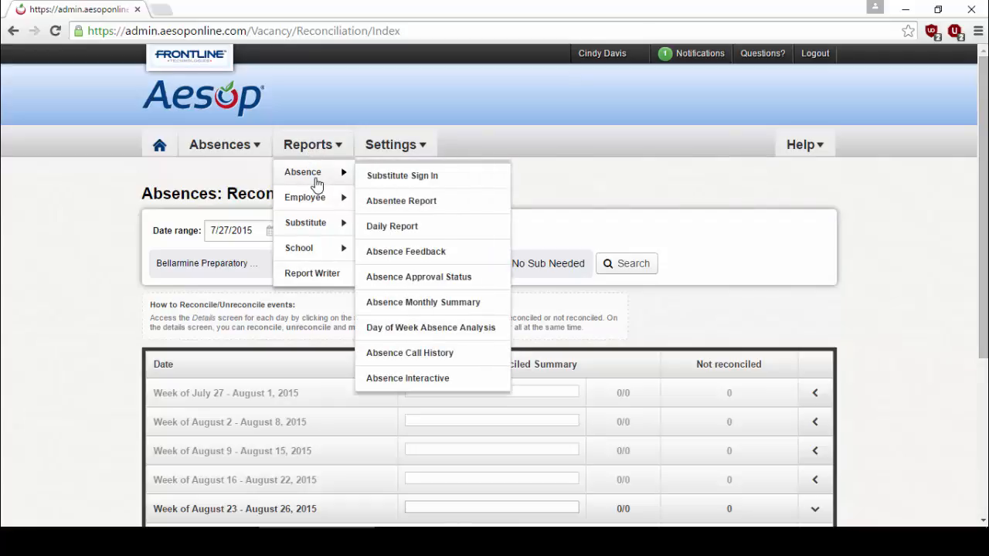
left_click(385, 178)
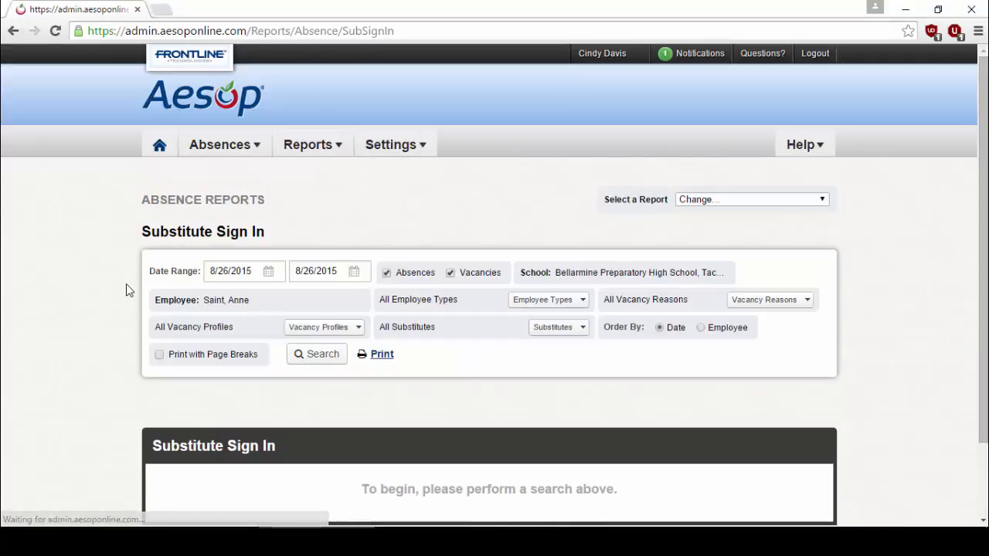
- Run the Substitute Sign In report with both range dates set to 9/1/2015, and review the listed entries
left_click(264, 277)
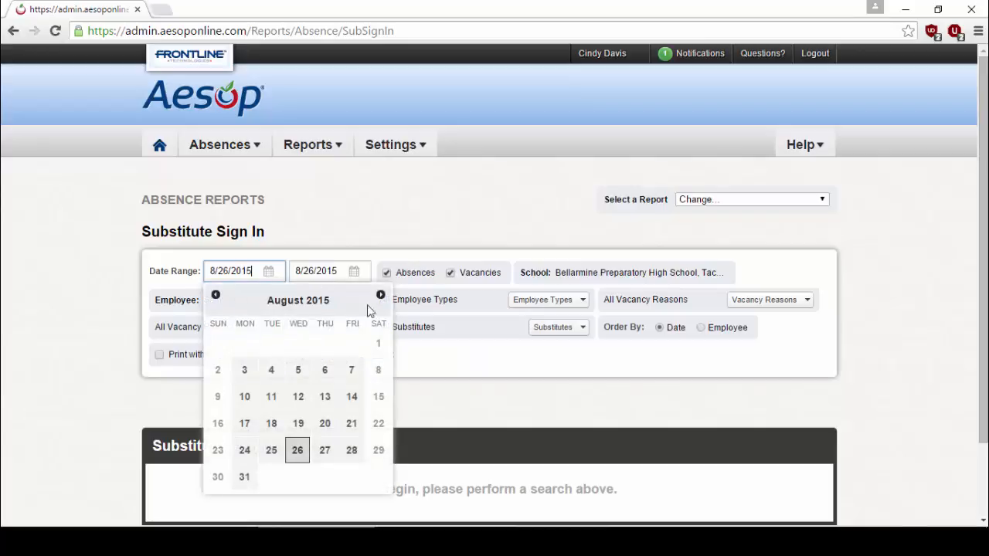
left_click(379, 294)
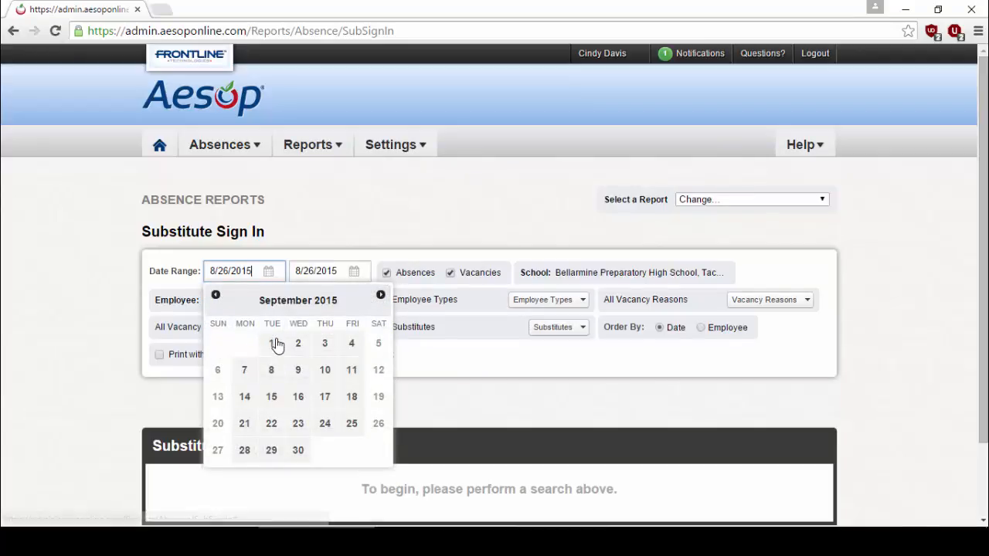
left_click(271, 343)
left_click(357, 272)
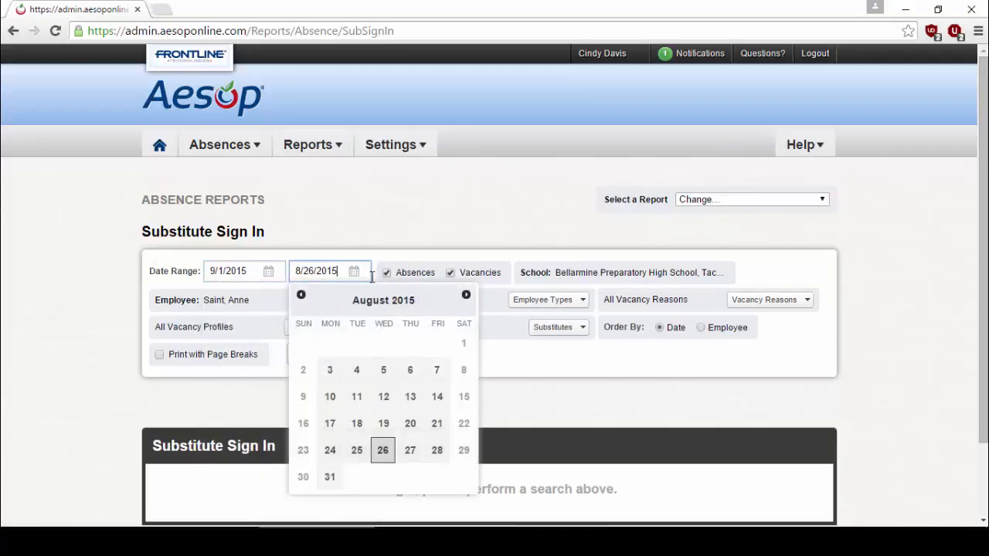
left_click(465, 295)
left_click(357, 343)
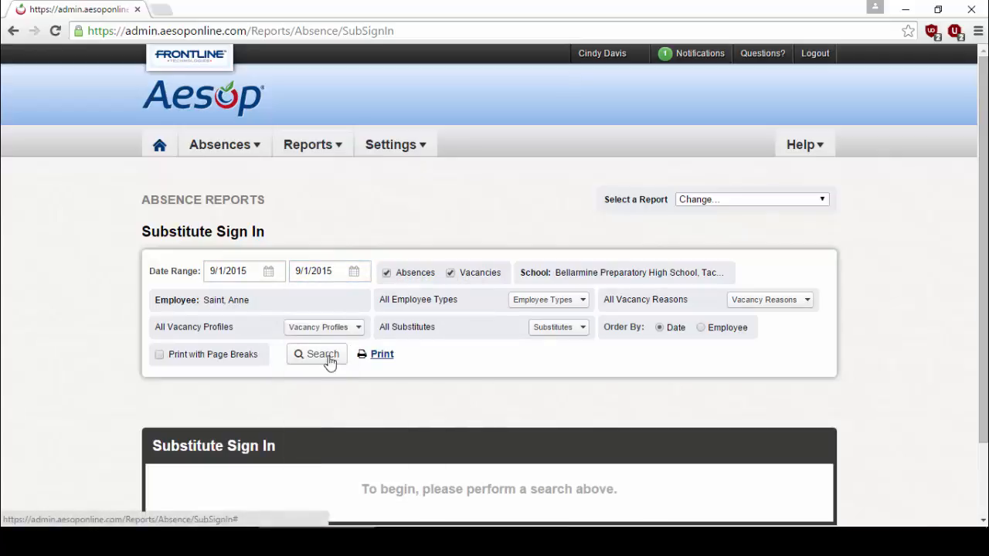
left_click(319, 357)
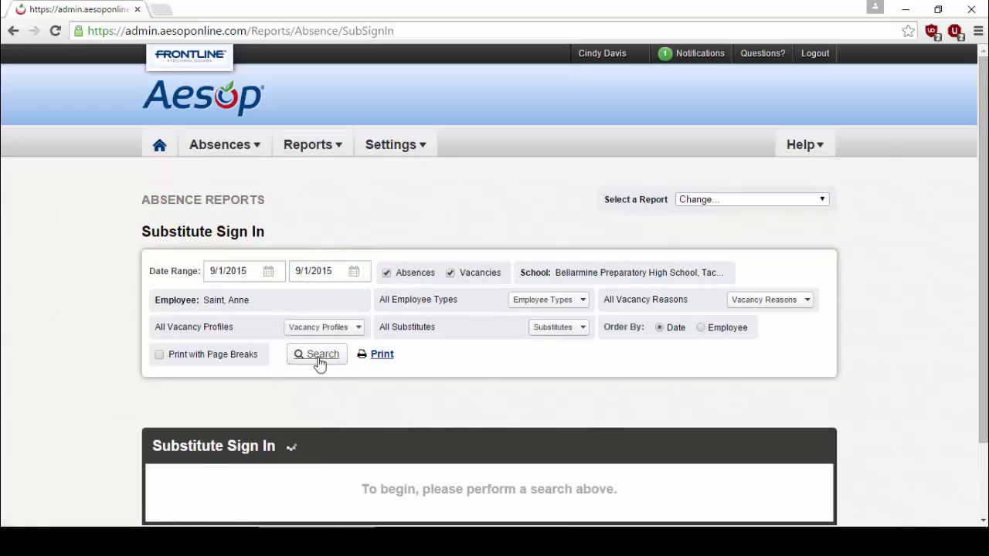
scroll(99, 367, "down", 2)
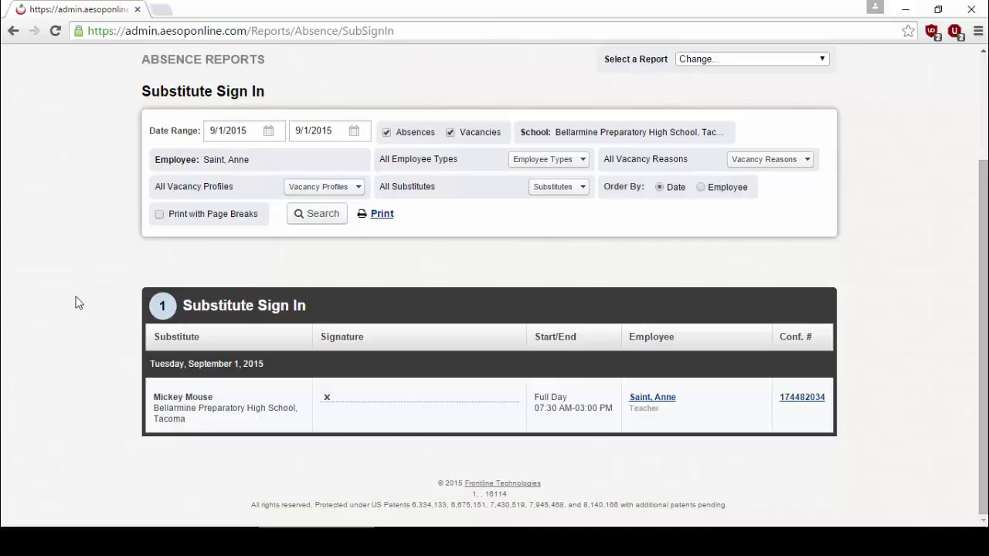
scroll(109, 326, "up", 2)
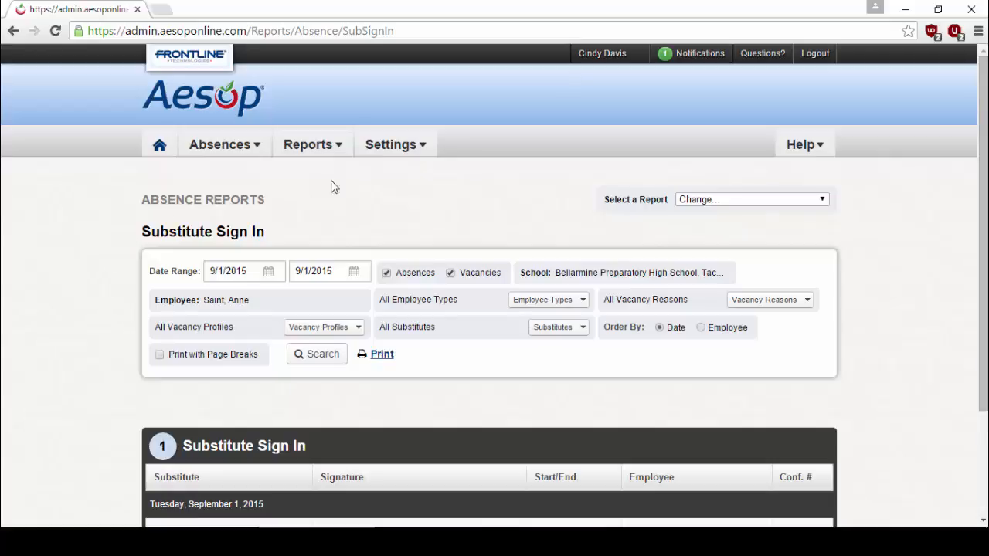
- Run the Staff List employee report for active employees and vacancy profiles, and look over its entries and statistics
left_click(322, 149)
mouse_move(321, 186)
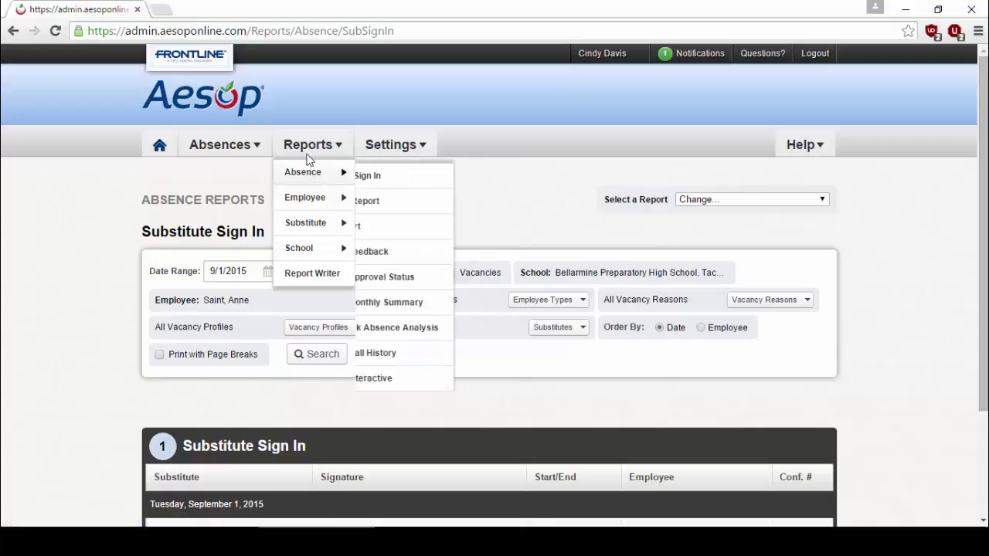
mouse_move(324, 203)
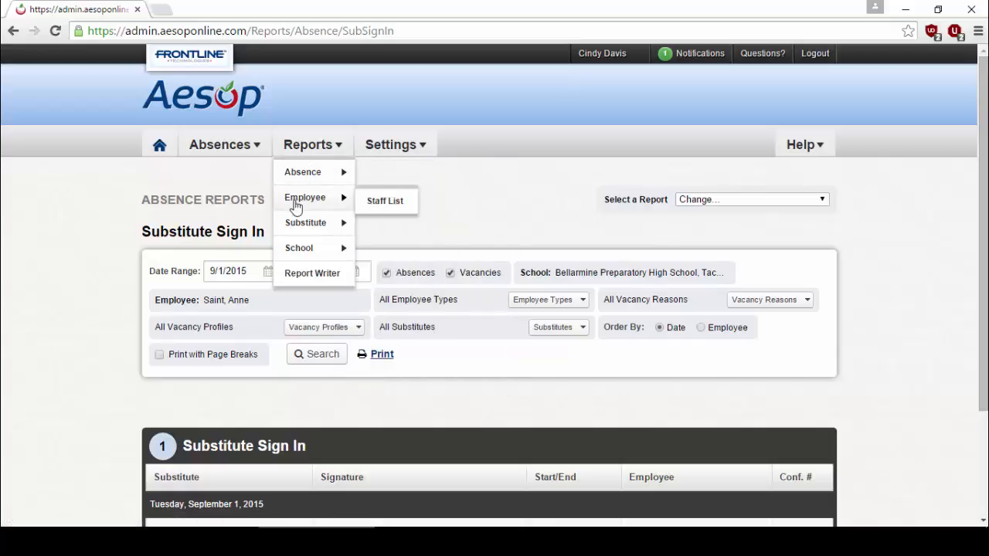
left_click(381, 203)
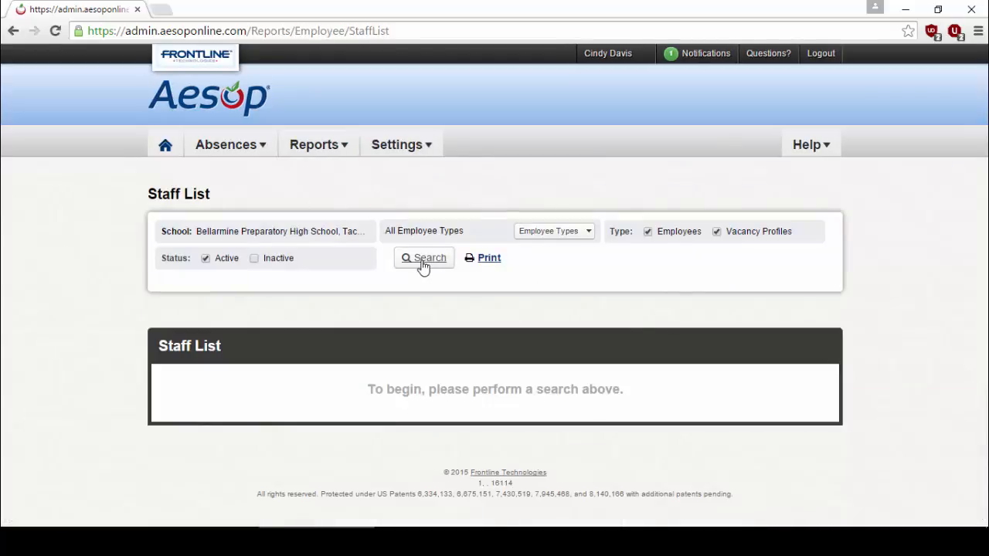
left_click(424, 263)
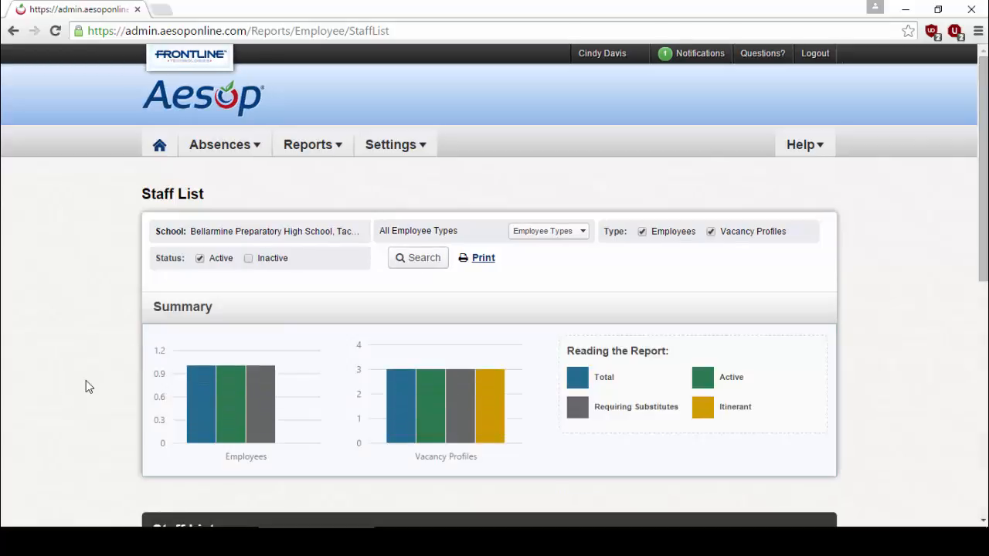
scroll(87, 383, "down", 4)
scroll(86, 386, "down", 3)
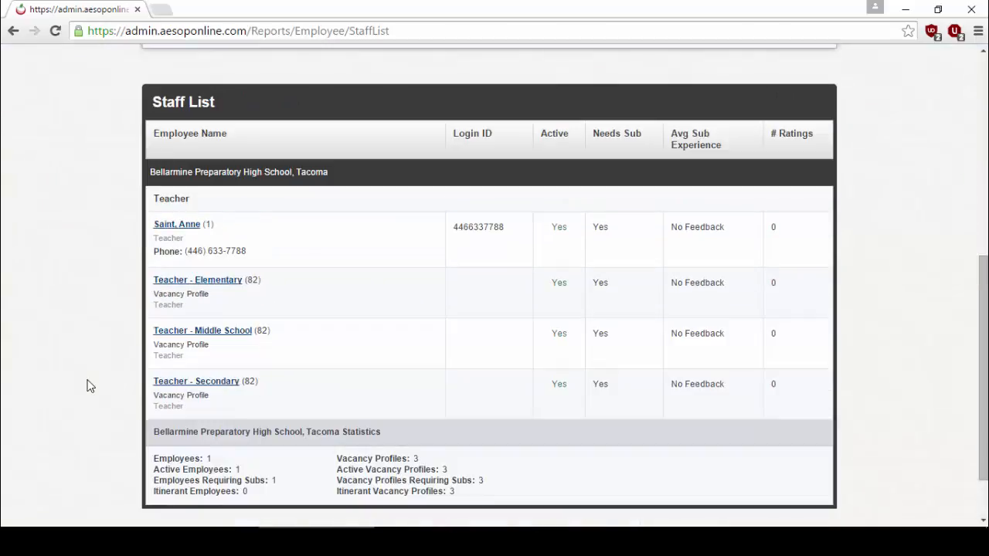
scroll(119, 243, "up", 1)
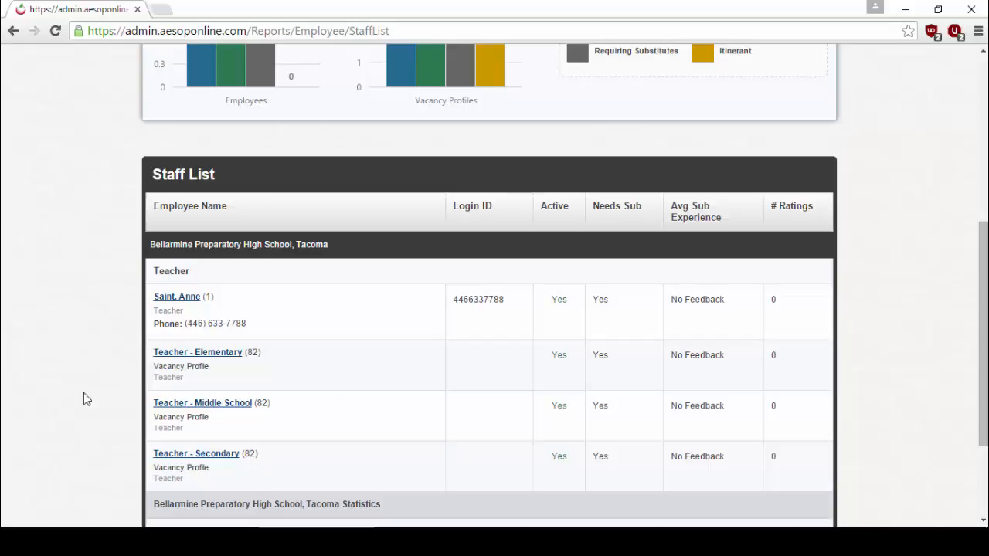
scroll(124, 390, "down", 2)
scroll(135, 335, "up", 7)
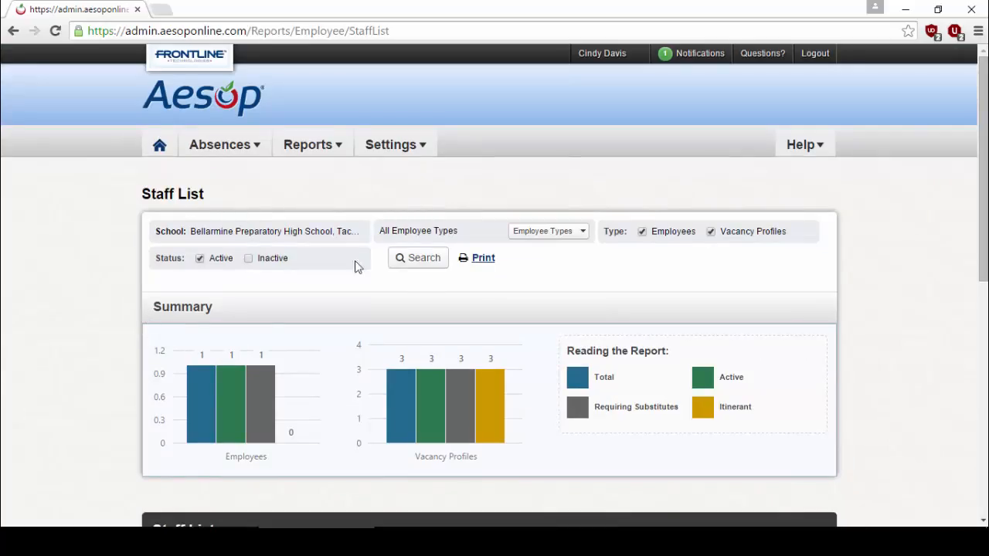
- Open the Excluded Substitutes report and run it with the results viewed by preference list
left_click(315, 146)
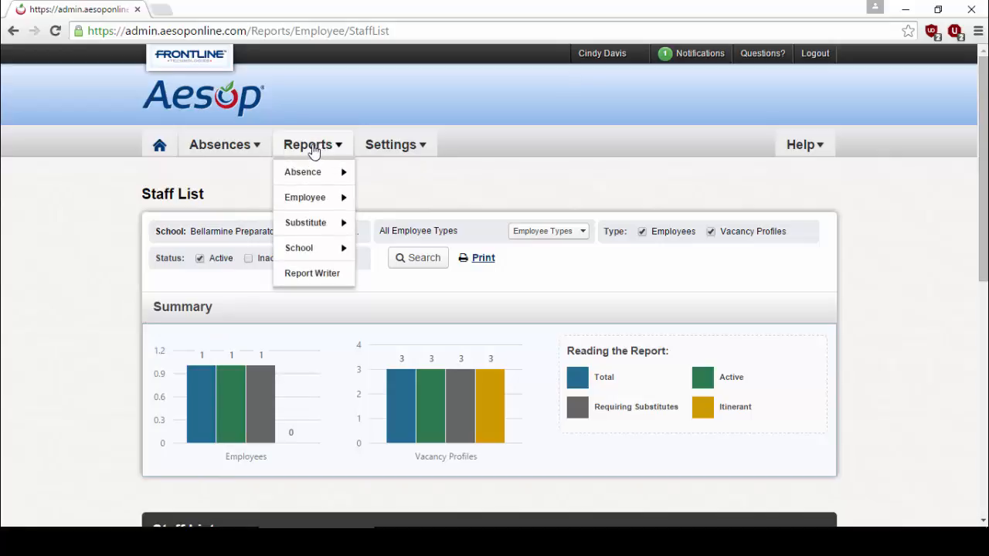
mouse_move(313, 222)
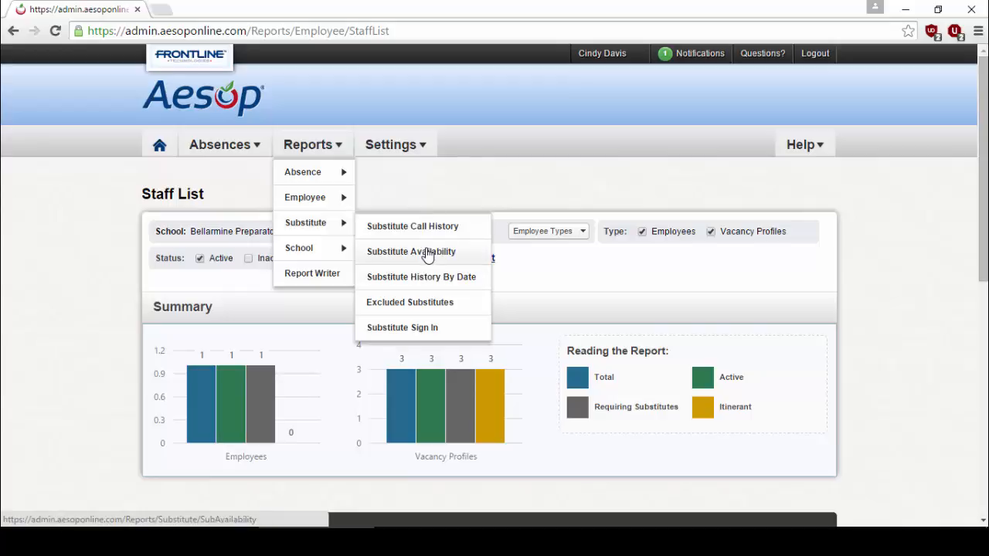
left_click(416, 309)
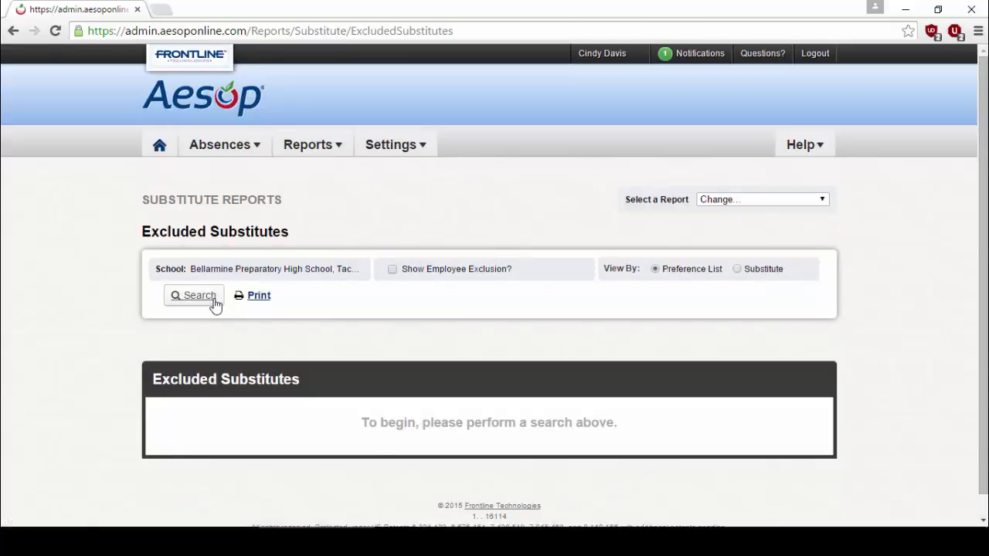
left_click(214, 302)
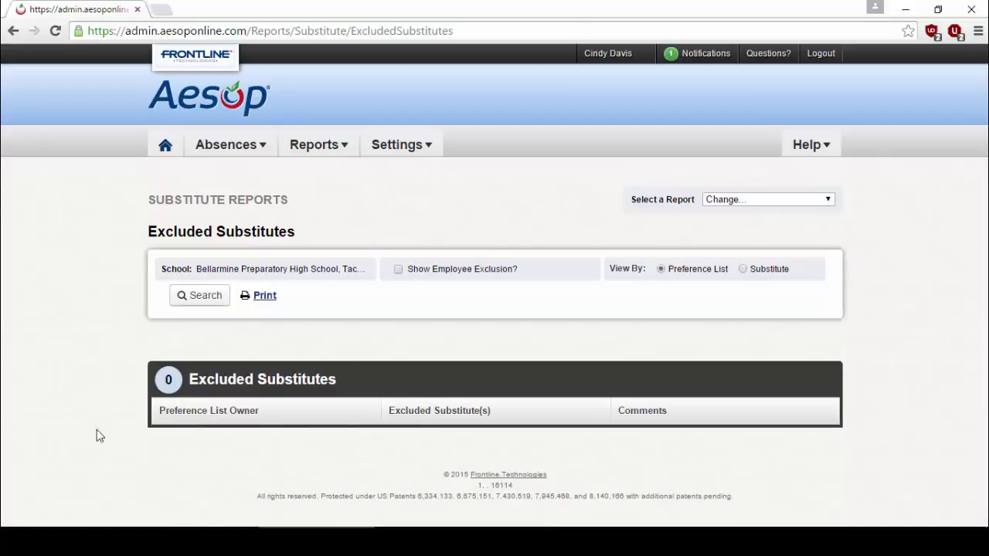
- Open the Substitute Sign In report from the substitute reports, and go on to the Report Writer
mouse_move(316, 149)
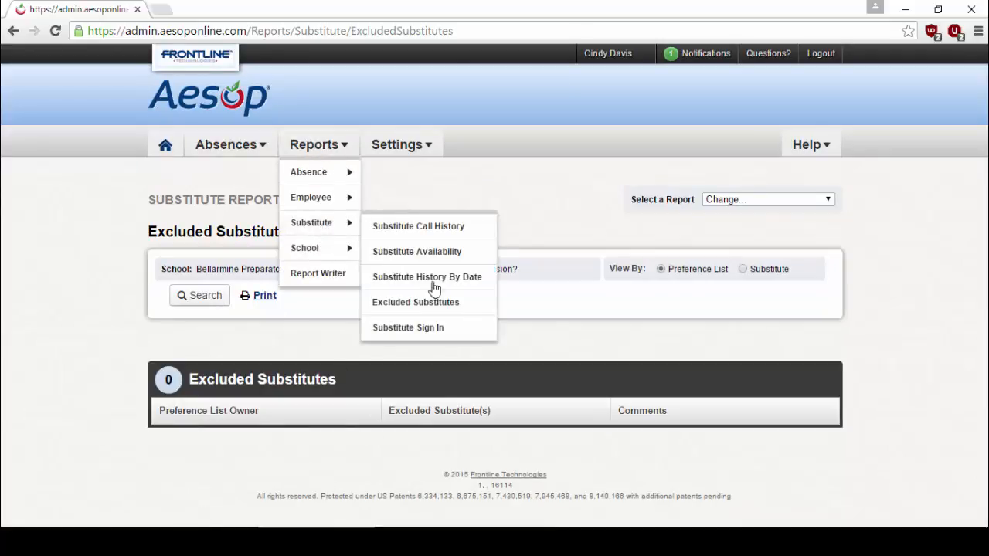
left_click(423, 330)
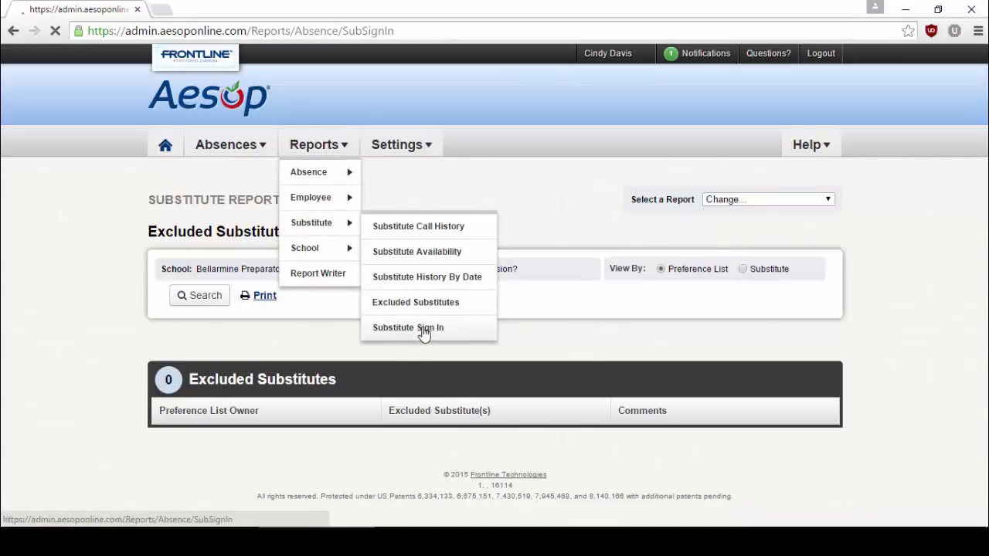
left_click(309, 144)
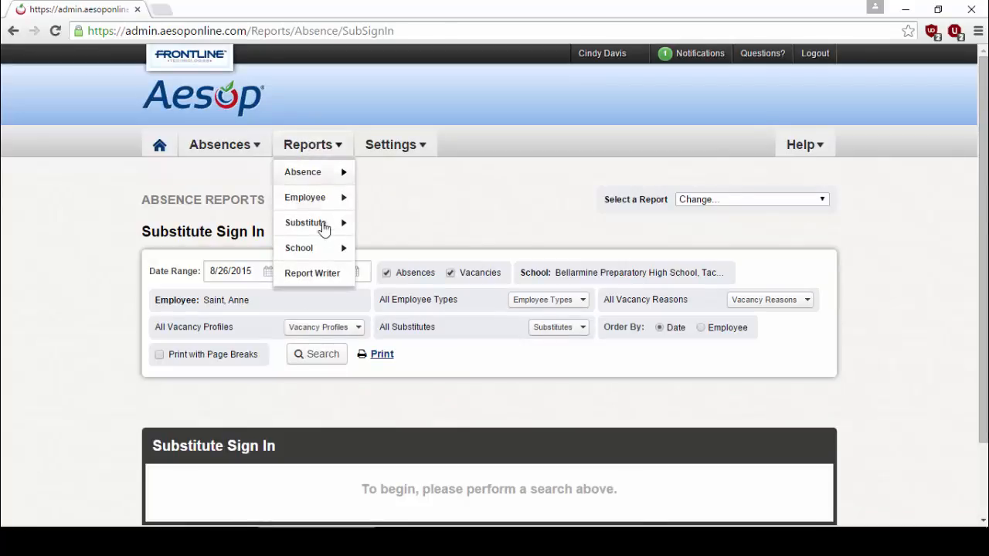
left_click(327, 277)
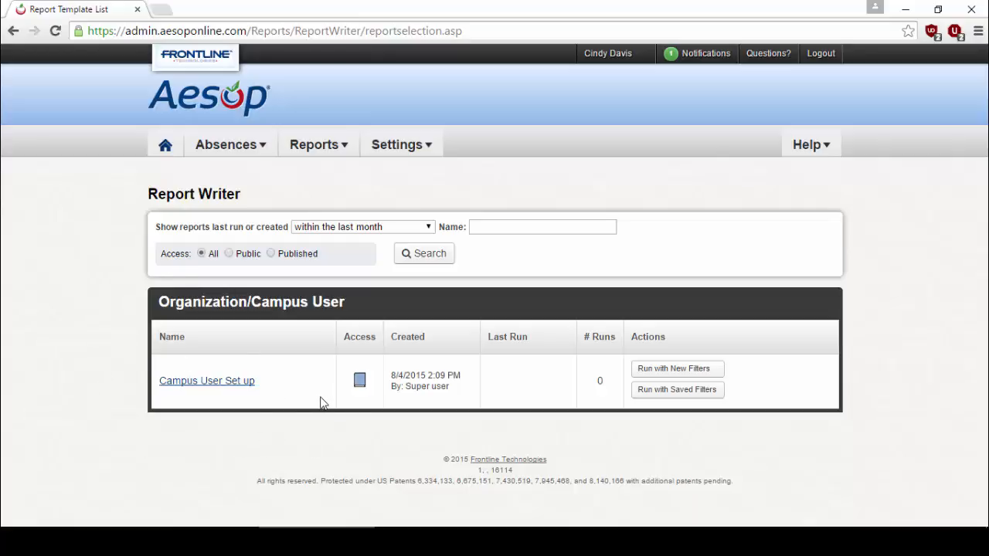
- Open the school's General Information settings, and go on to its Time Settings to review the absence times
left_click(417, 146)
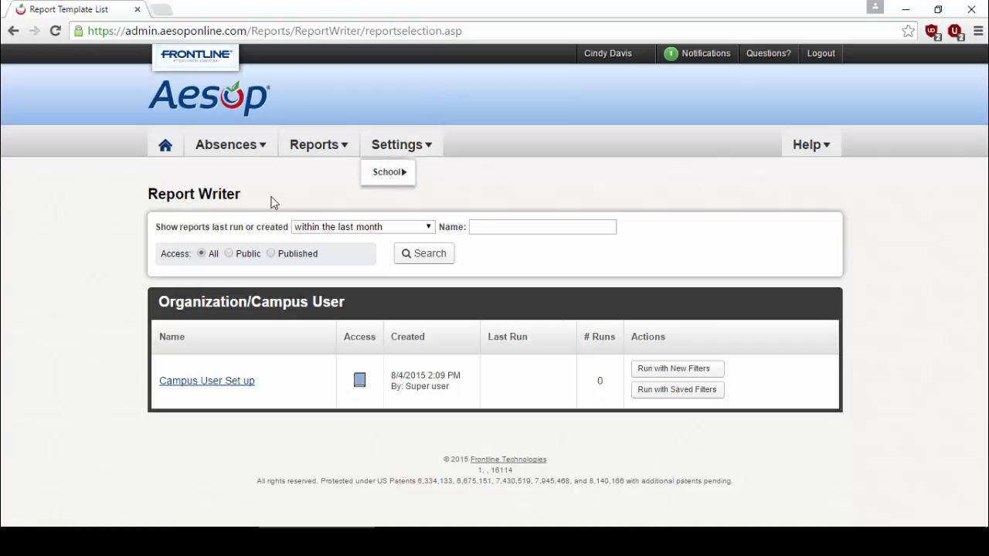
left_click(324, 153)
mouse_move(386, 162)
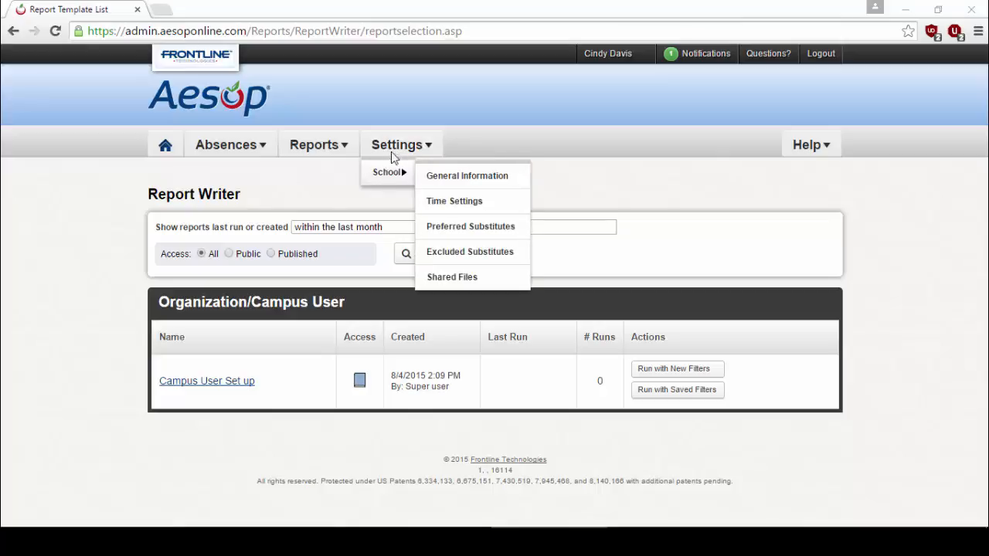
left_click(449, 178)
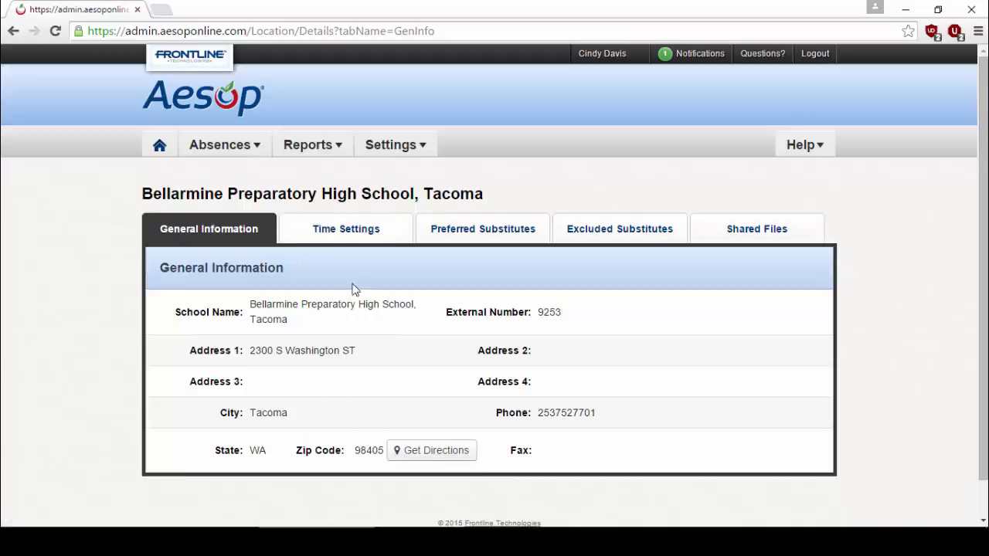
left_click(348, 236)
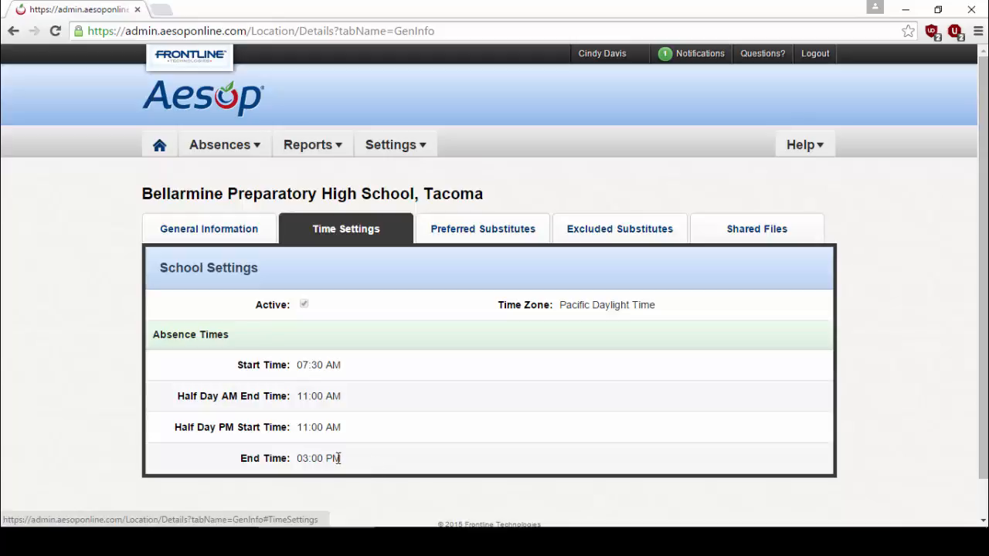
- Open the school's Preferred Substitutes settings and look over the calling sequence, job visibility defaults and substitute list
left_click(467, 231)
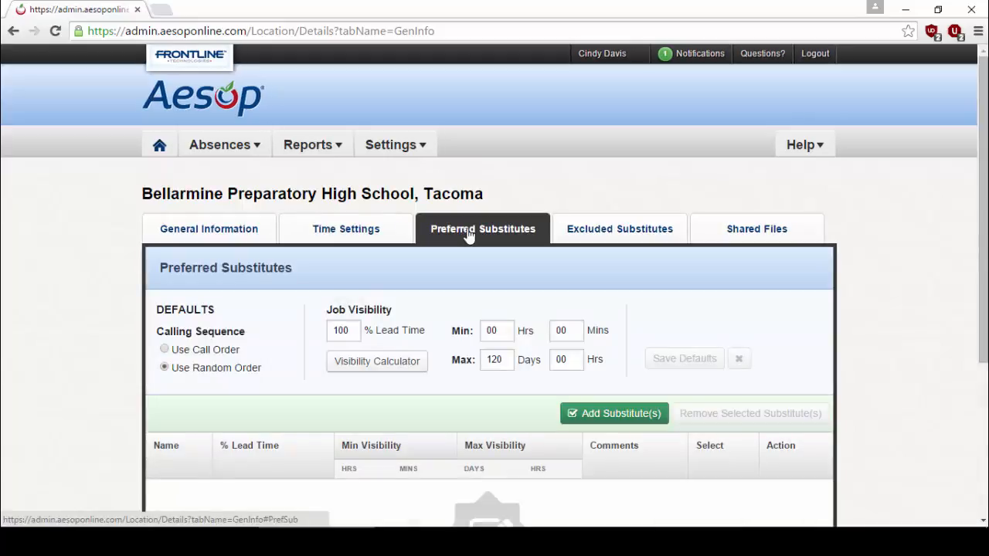
scroll(139, 347, "down", 2)
scroll(139, 347, "down", 1)
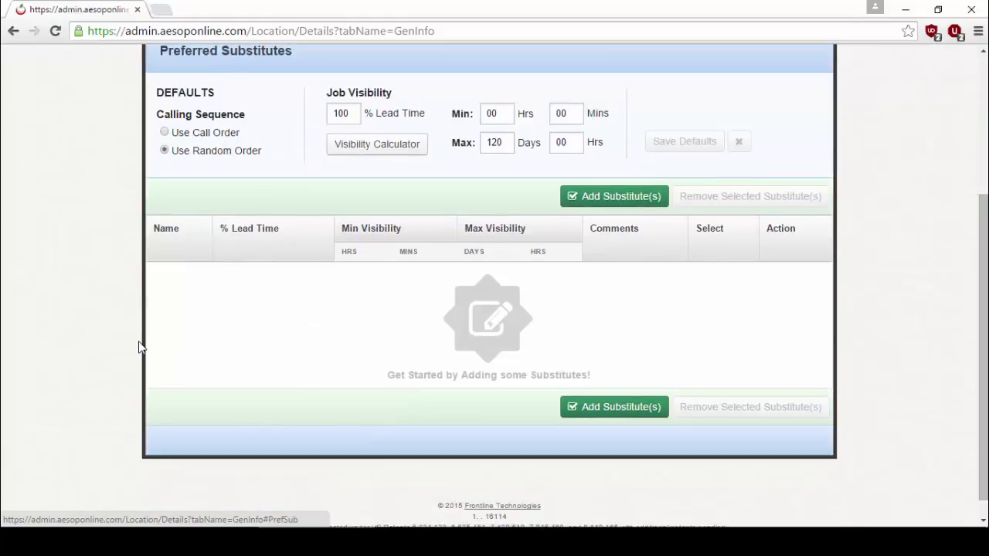
scroll(139, 347, "up", 1)
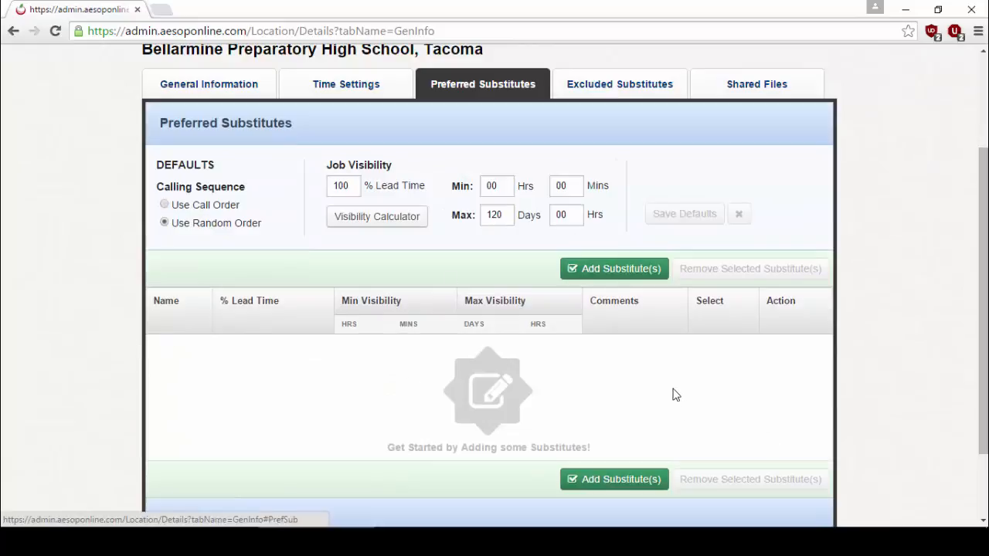
- Add the second substitute listed under M to the school's preferred substitutes
left_click(620, 270)
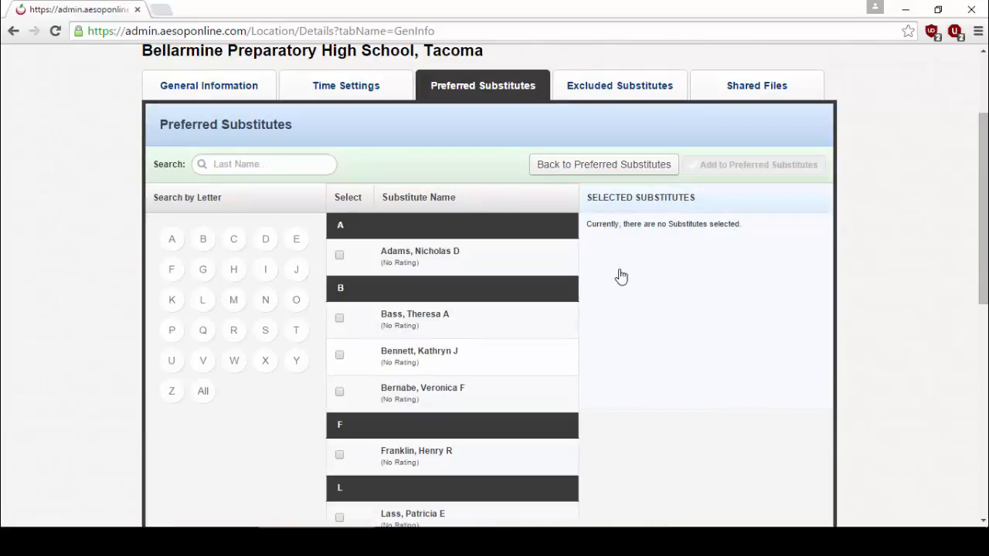
scroll(620, 275, "down", 4)
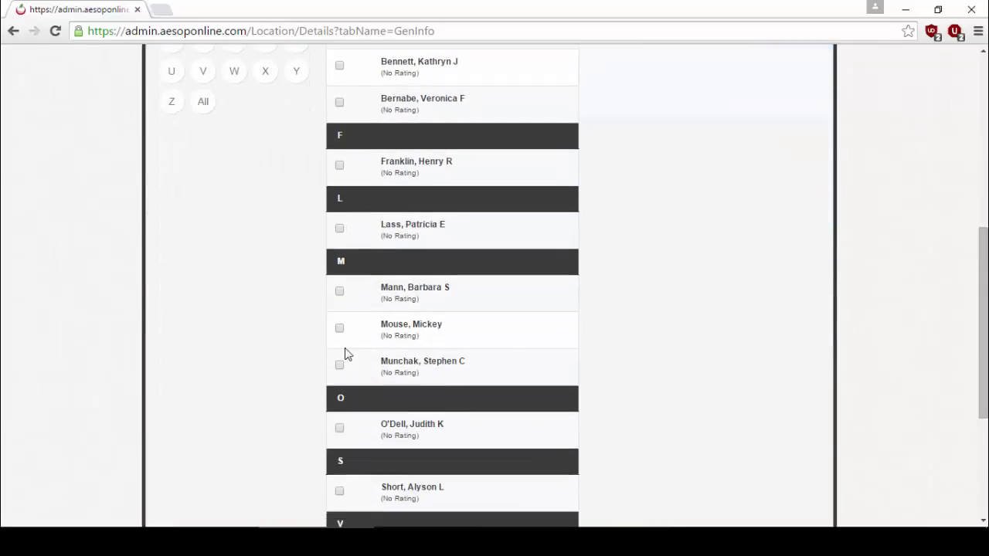
left_click(339, 328)
scroll(744, 332, "down", 2)
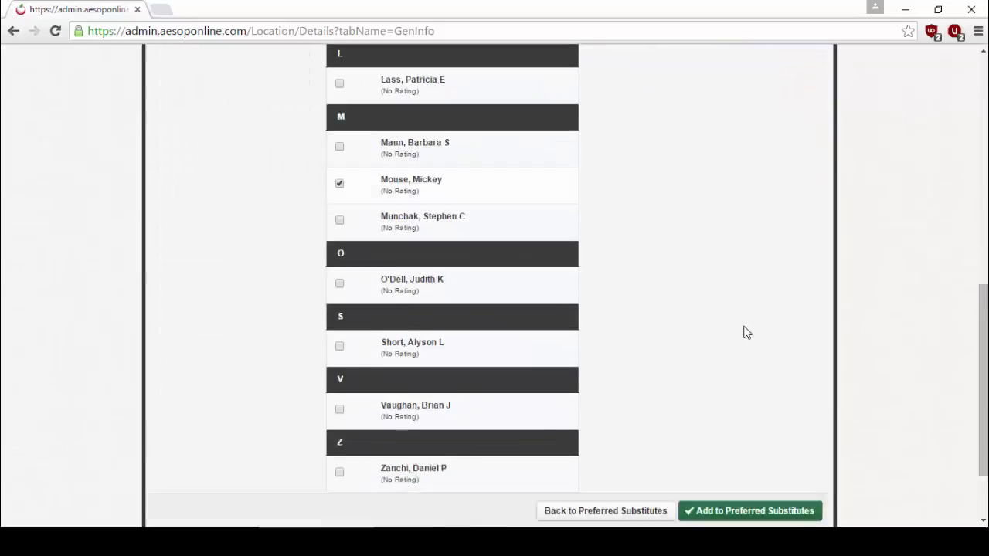
scroll(746, 332, "down", 2)
scroll(746, 333, "up", 2)
scroll(721, 351, "down", 1)
scroll(721, 351, "up", 1)
scroll(721, 353, "down", 1)
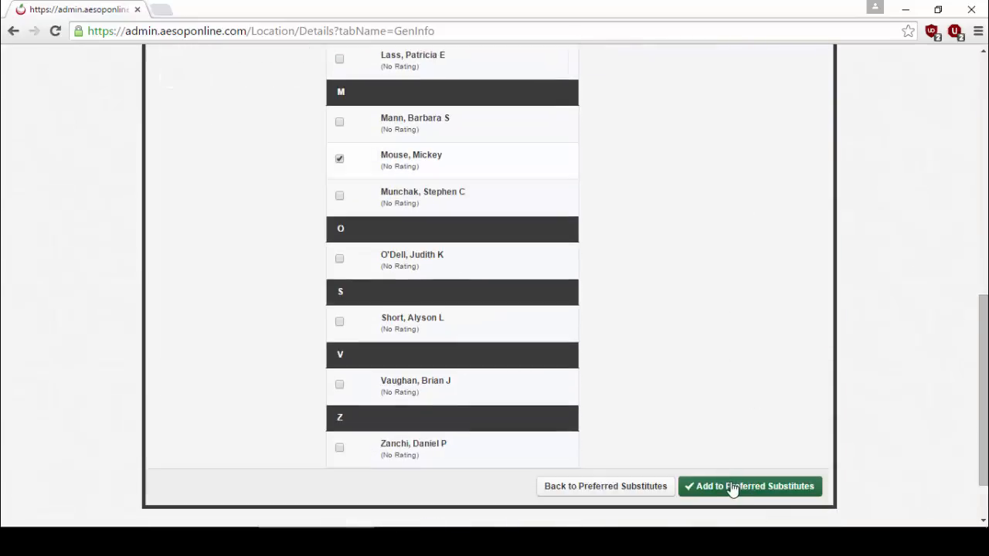
left_click(733, 487)
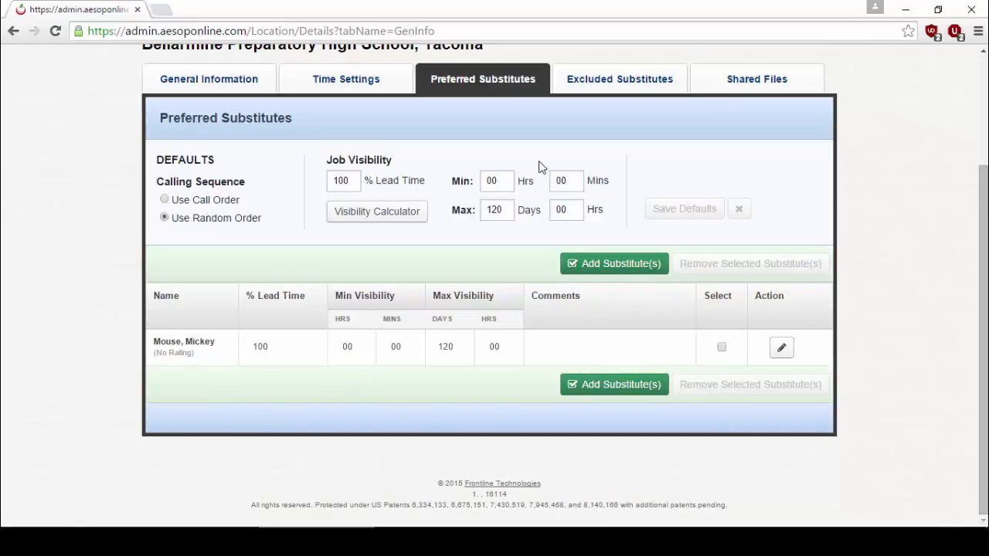
- View the preferred substitute's editable visibility and comment settings without changing them, and remove that substitute from the preferred list
left_click(782, 349)
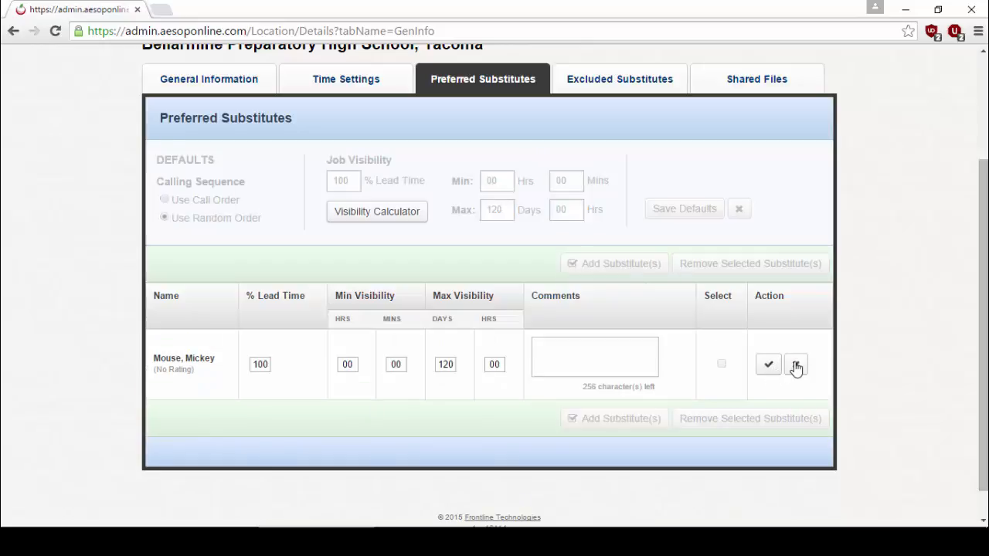
left_click(796, 365)
left_click(721, 347)
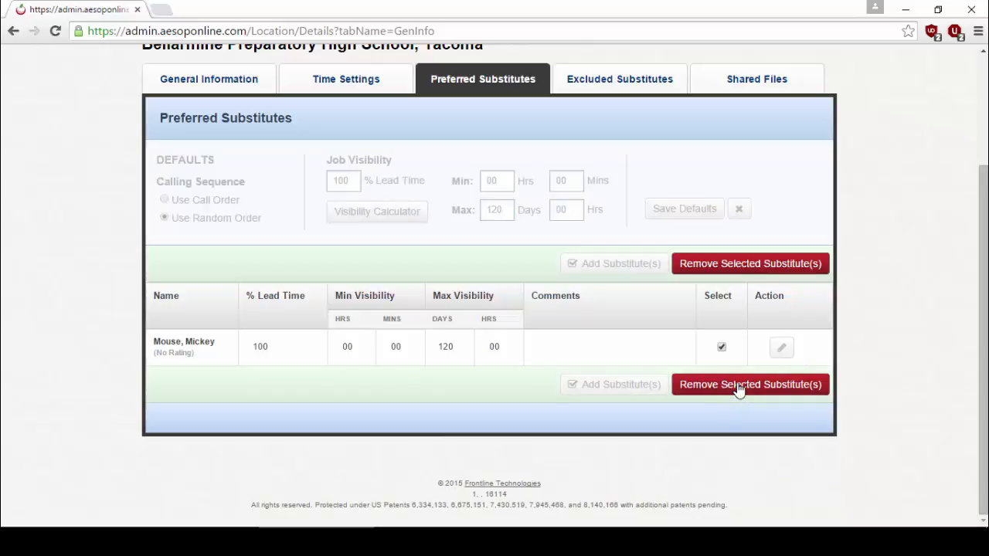
left_click(730, 385)
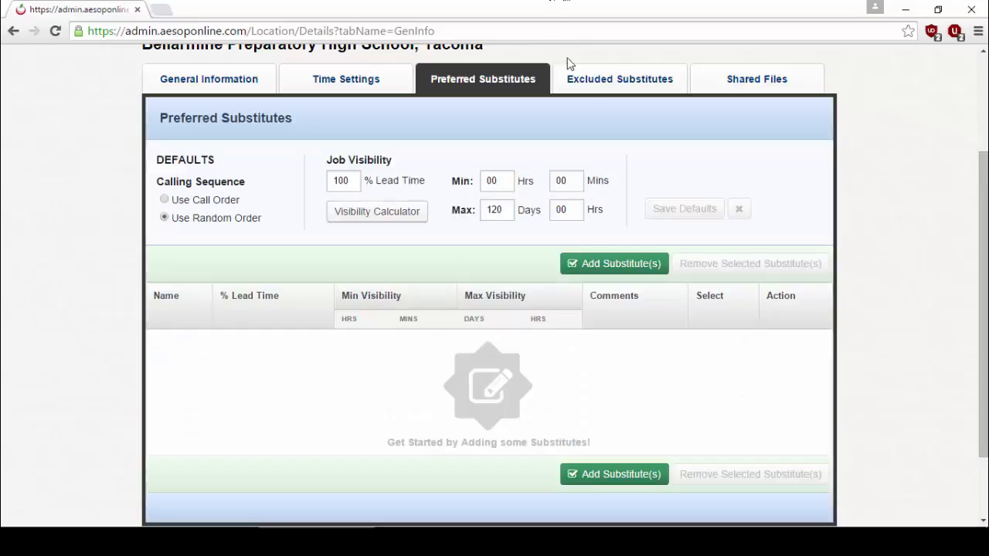
- Review the school's Excluded Substitutes list, and look over the upload area and file list in Shared Files
left_click(614, 81)
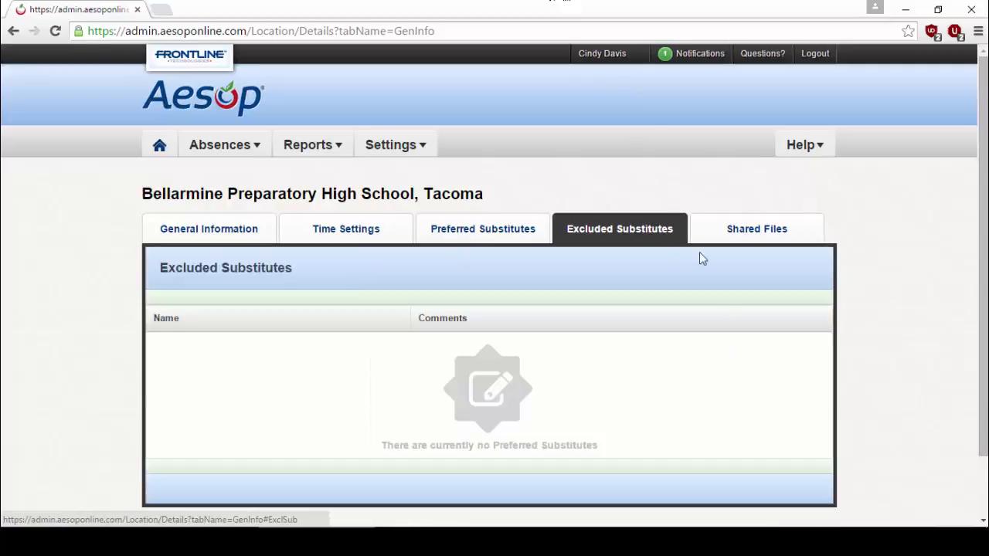
left_click(769, 235)
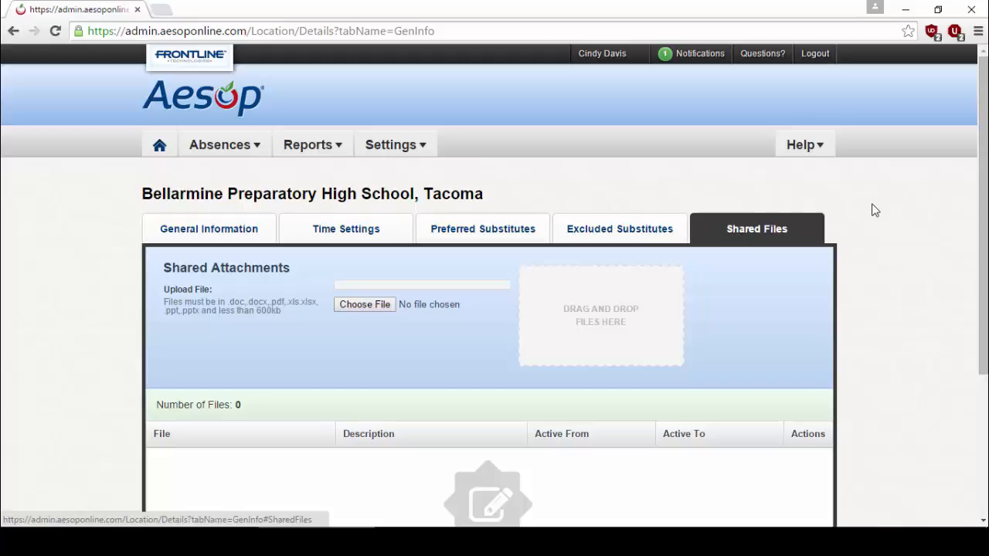
scroll(874, 210, "down", 3)
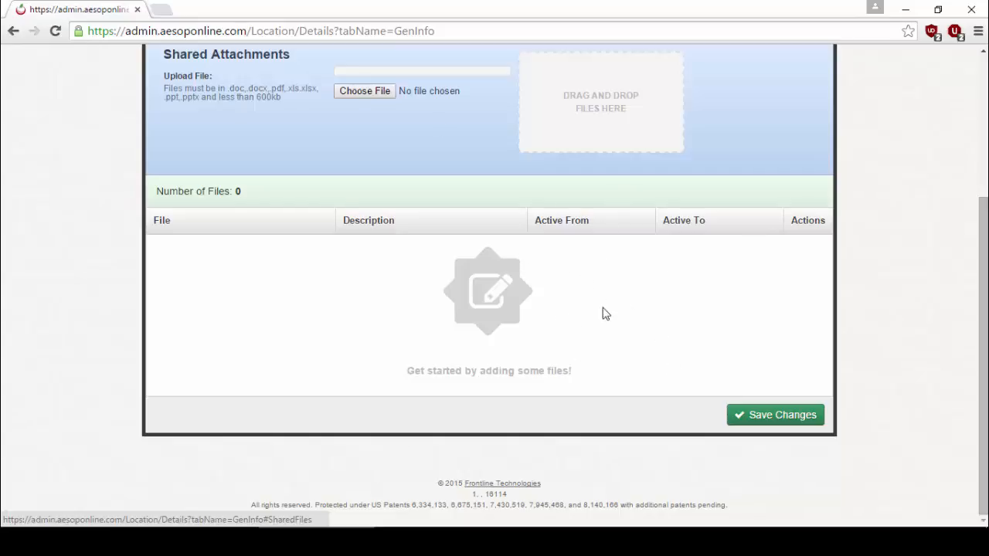
scroll(865, 224, "up", 3)
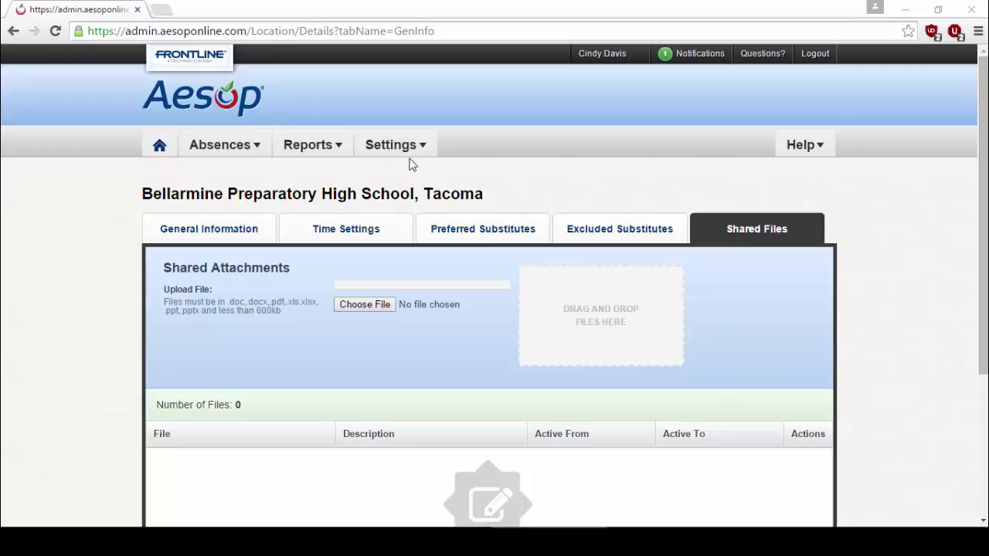
mouse_move(420, 146)
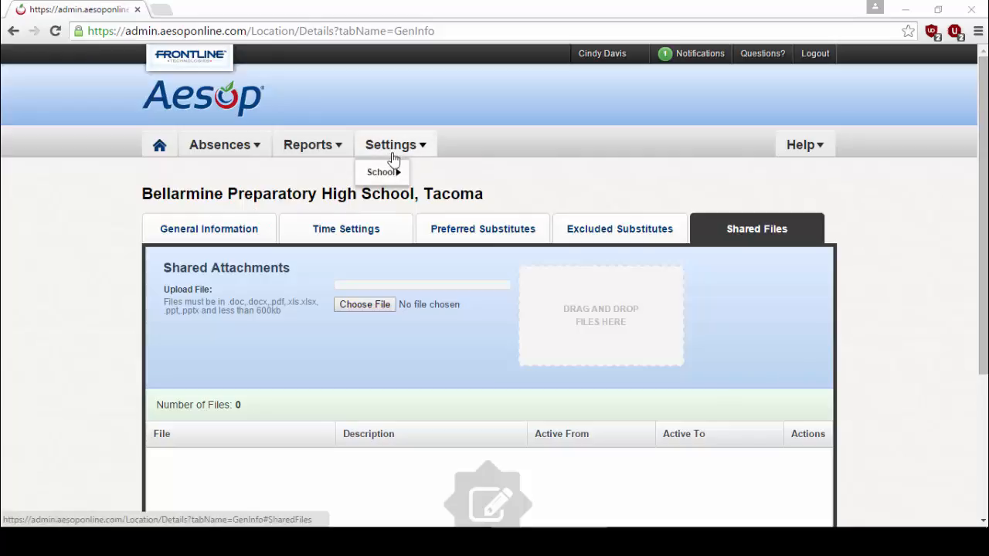
mouse_move(384, 174)
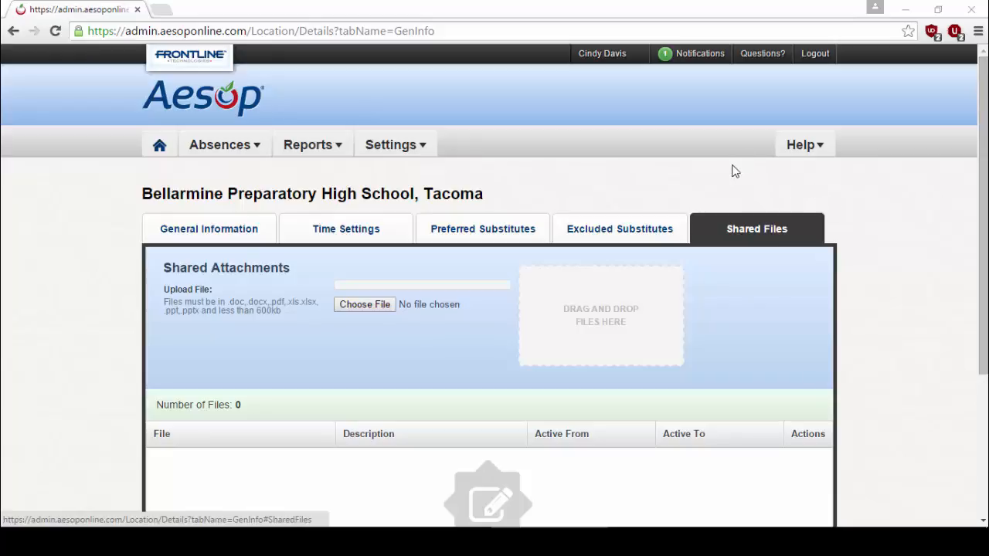
- View the district contact information, close it, and open the Learning Center
left_click(760, 60)
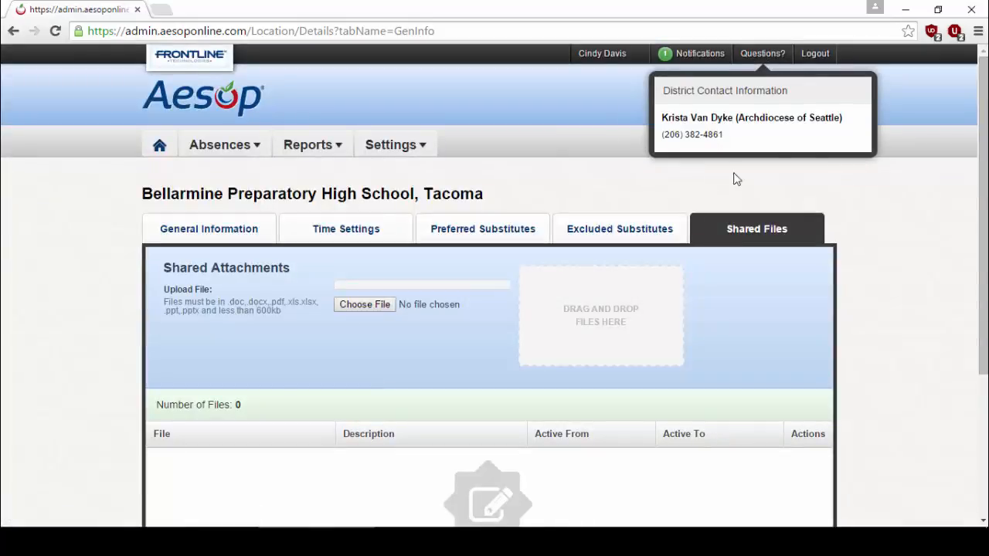
left_click(902, 243)
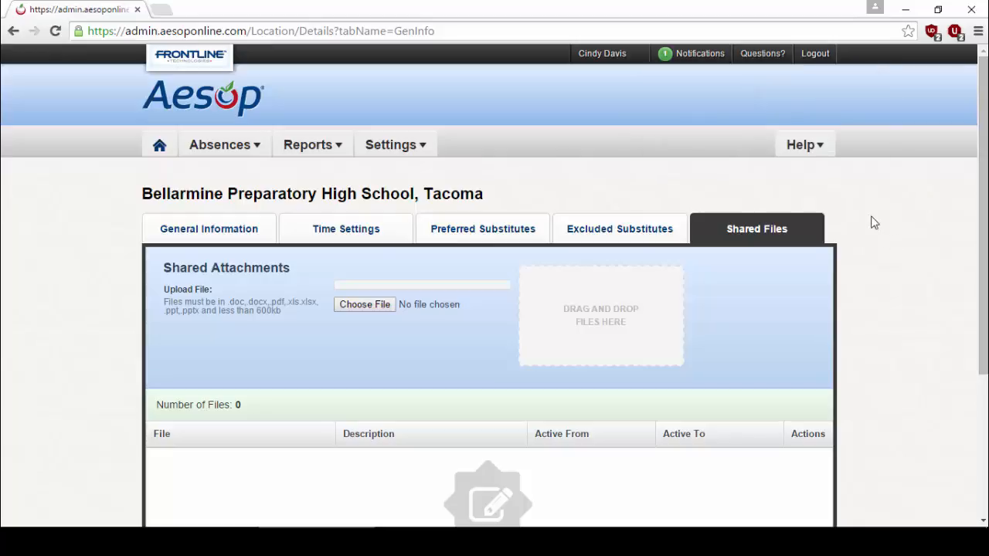
left_click(809, 147)
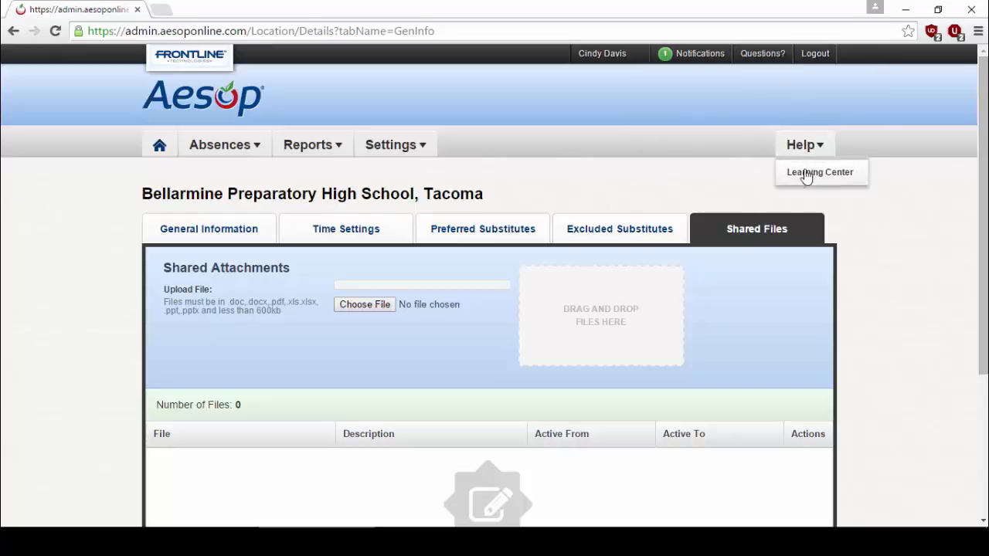
left_click(798, 180)
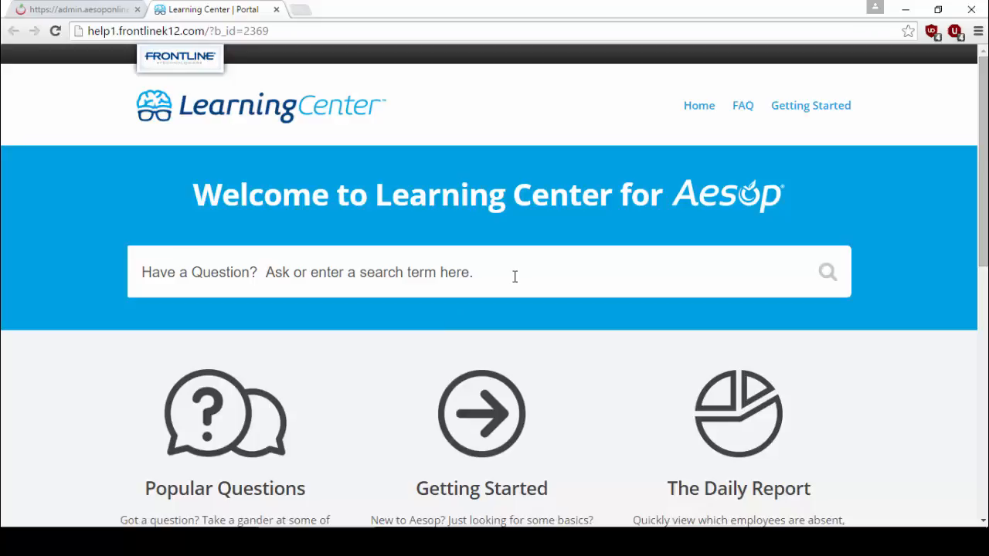
- Search the Learning Center for "train" and open the Training Employees & Substitutes article
left_click(492, 273)
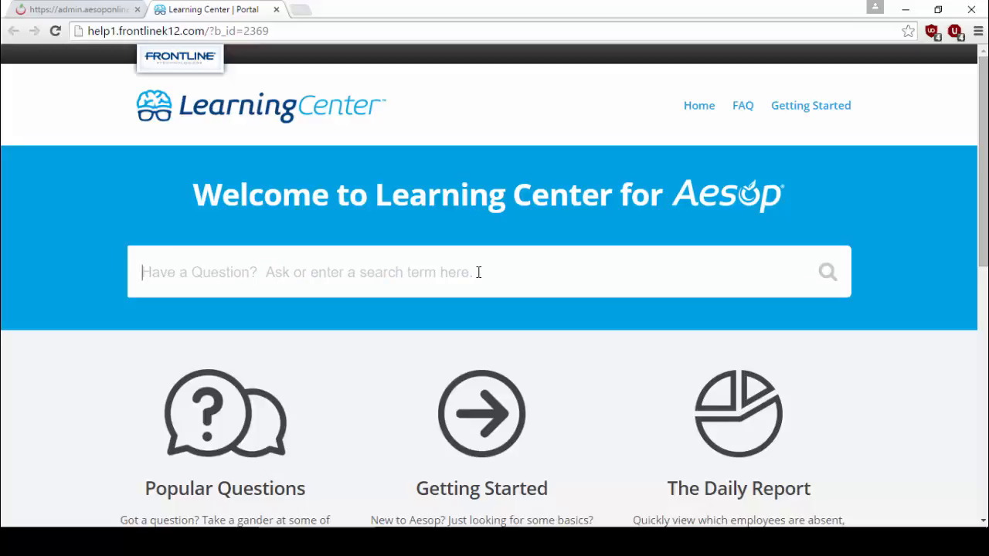
type("train")
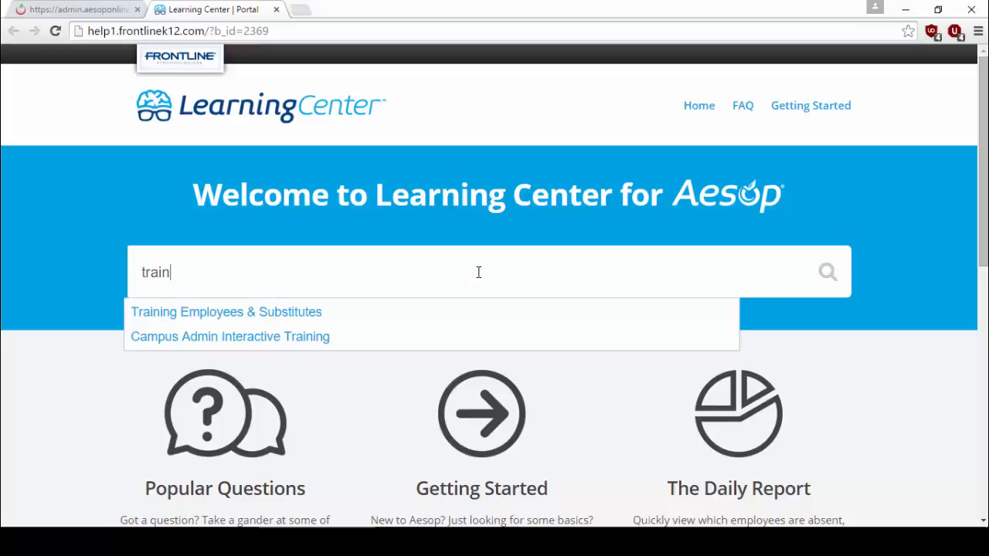
left_click(285, 312)
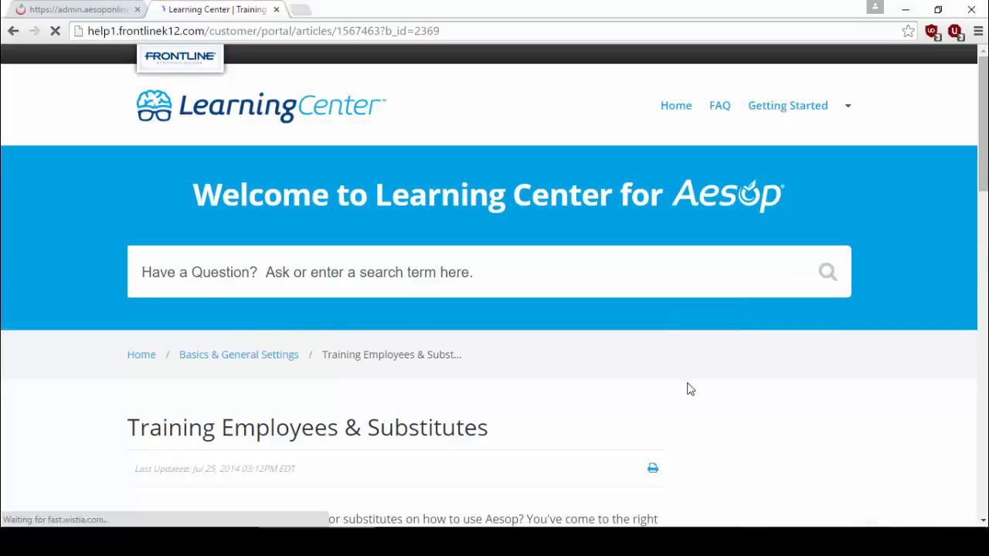
- Look through the article's basic and advanced training sections and videos for employees and substitutes
scroll(690, 389, "down", 4)
scroll(59, 242, "down", 1)
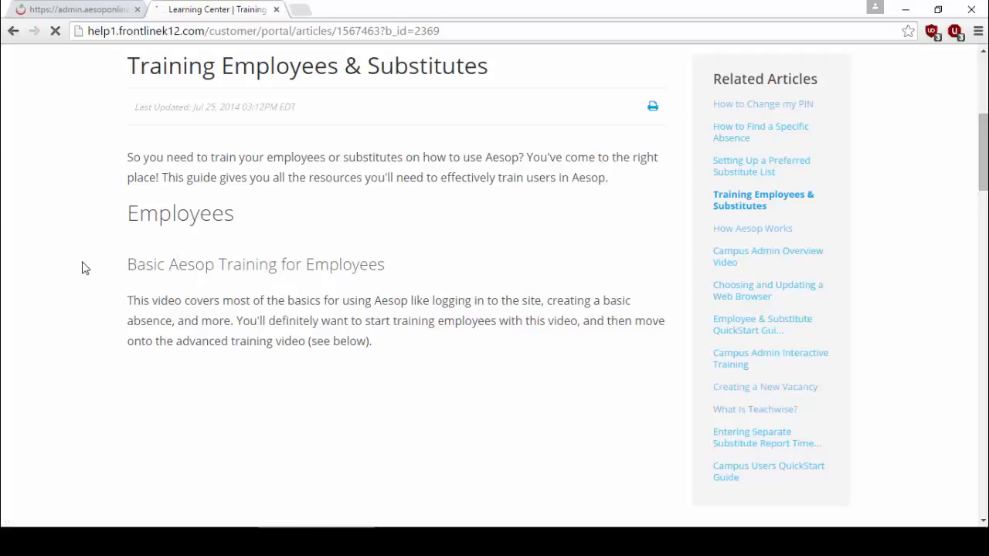
scroll(85, 268, "down", 5)
scroll(85, 268, "down", 3)
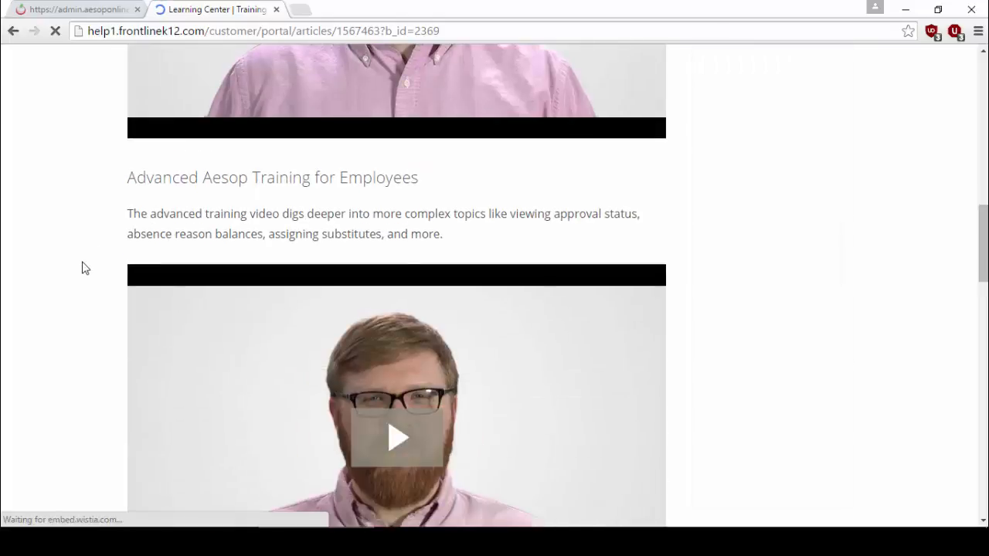
scroll(85, 268, "up", 9)
scroll(85, 268, "down", 7)
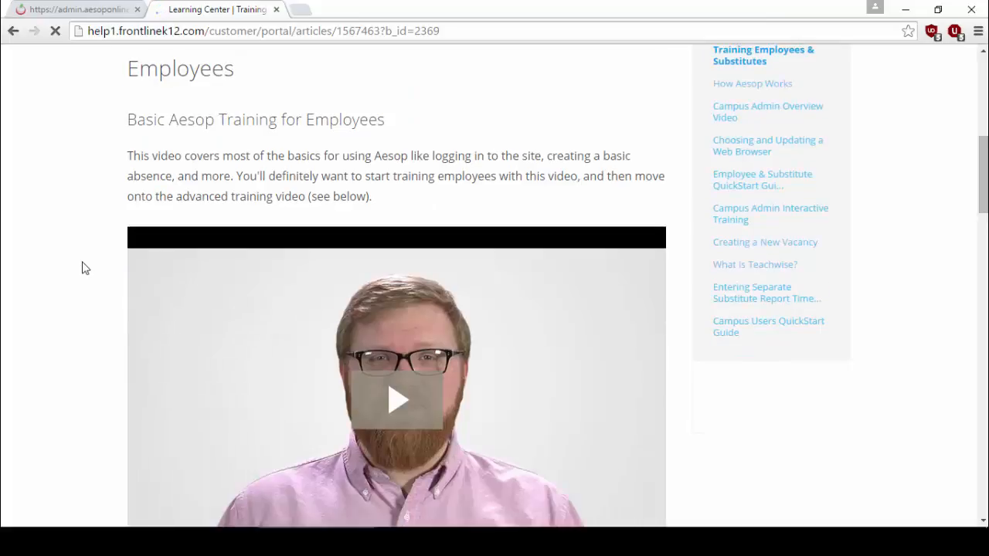
scroll(85, 268, "down", 7)
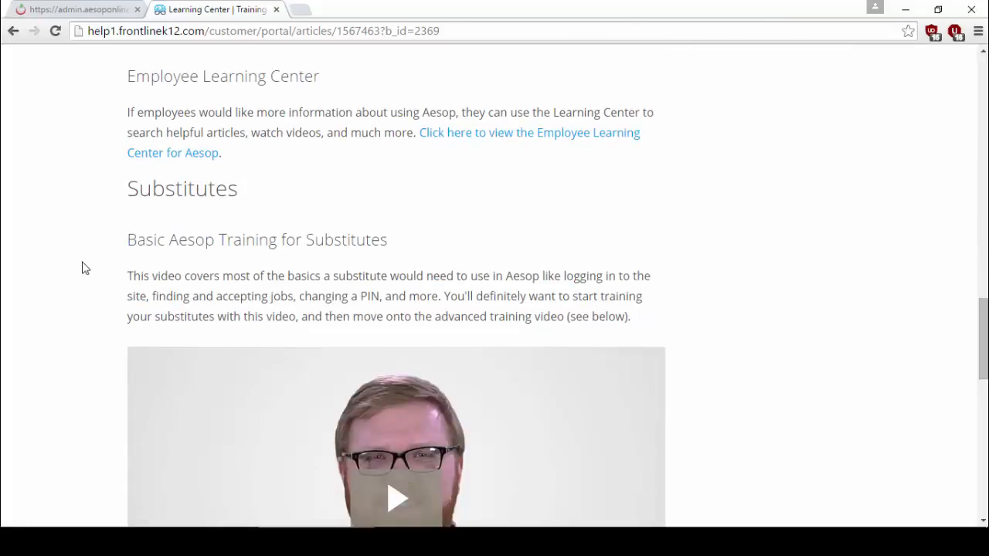
scroll(85, 268, "down", 7)
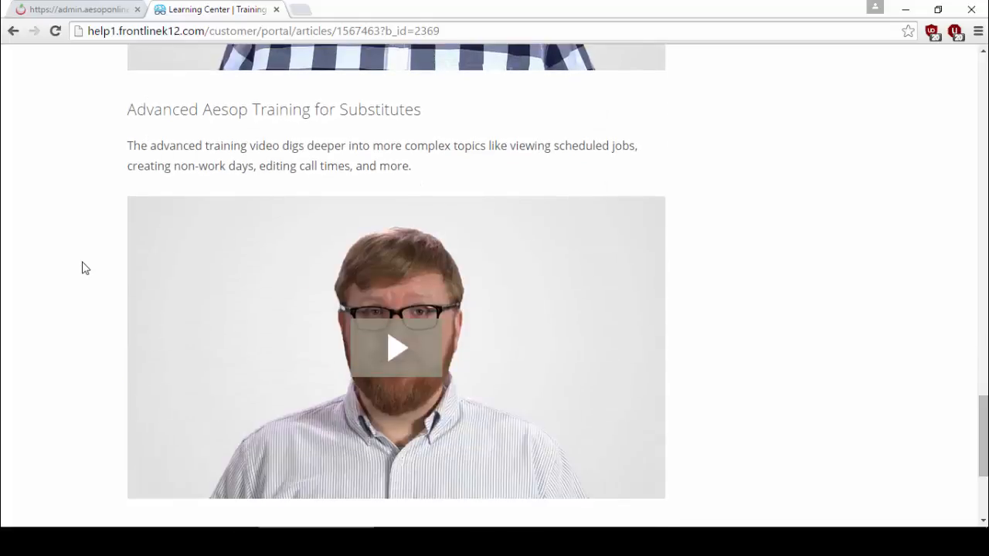
scroll(85, 268, "down", 1)
scroll(85, 268, "up", 20)
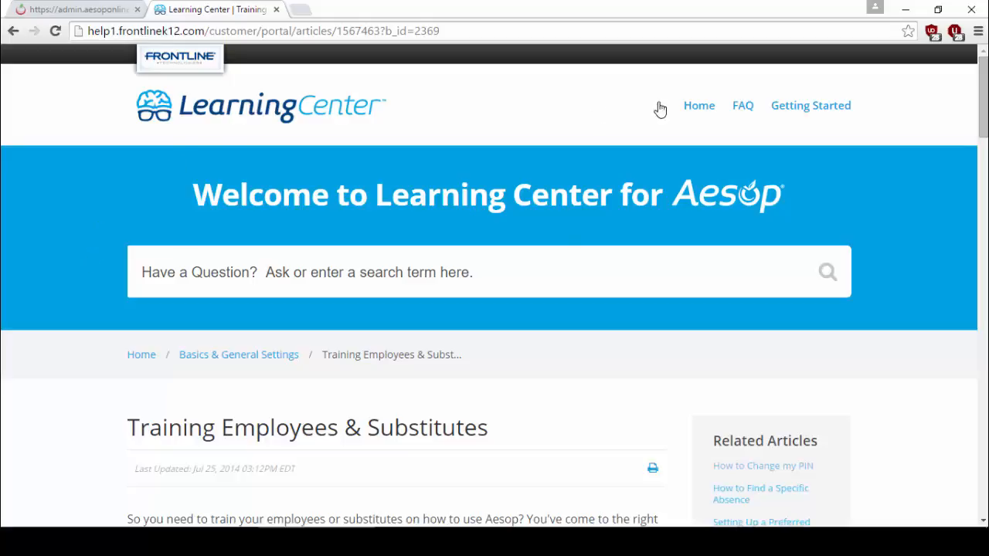
- Open the related article Setting Up a Preferred Substitute List and read its introduction and percent visibility section
scroll(556, 342, "down", 3)
scroll(554, 349, "down", 2)
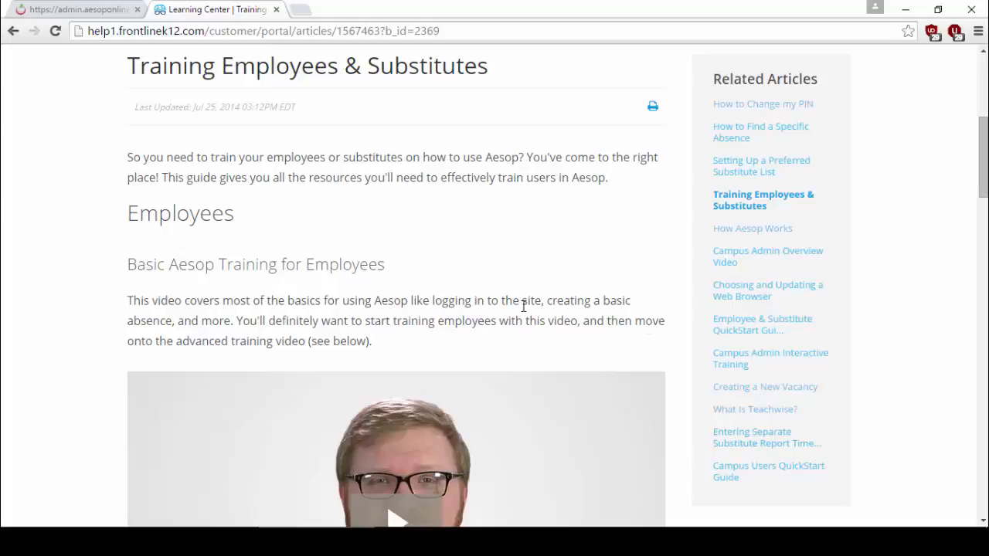
left_click(801, 168)
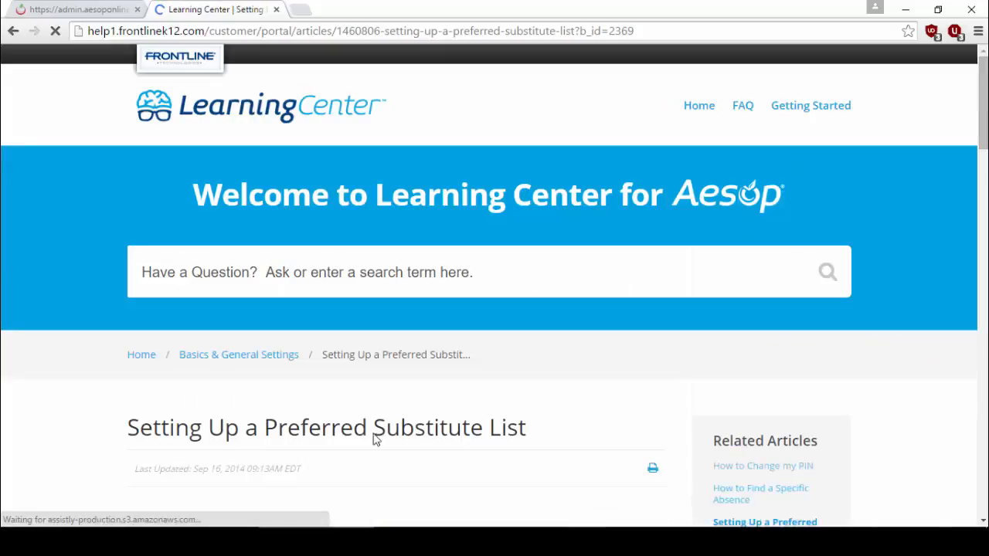
scroll(86, 381, "down", 3)
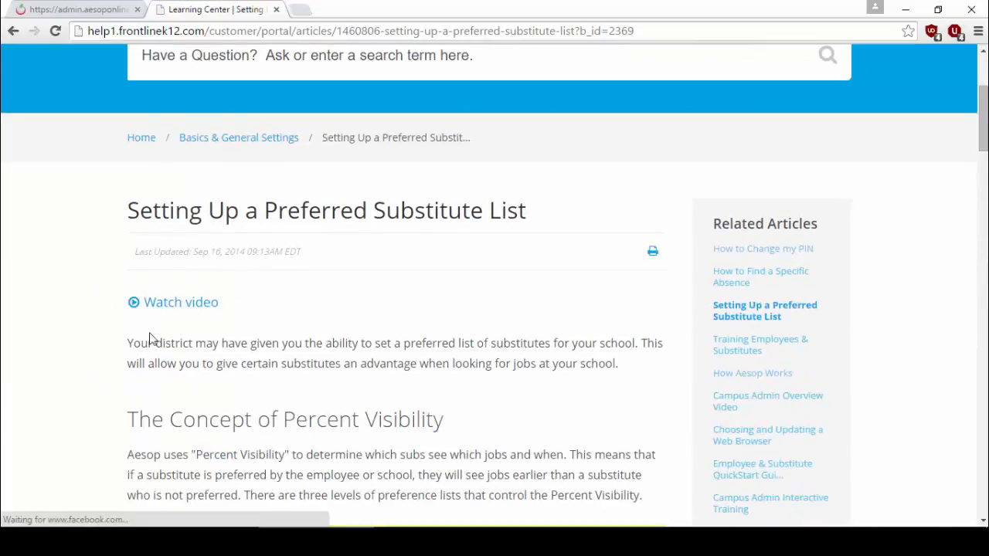
scroll(86, 386, "down", 3)
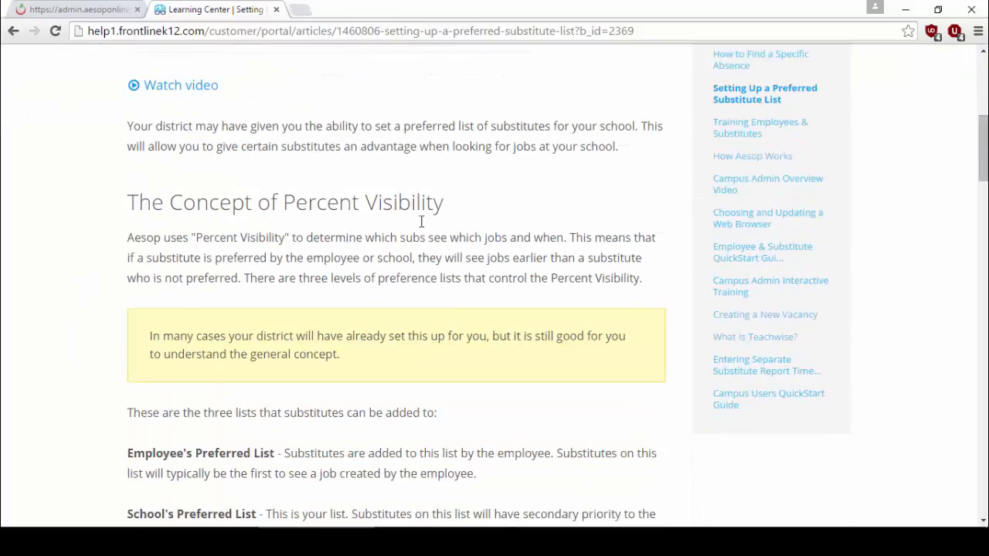
scroll(55, 387, "up", 6)
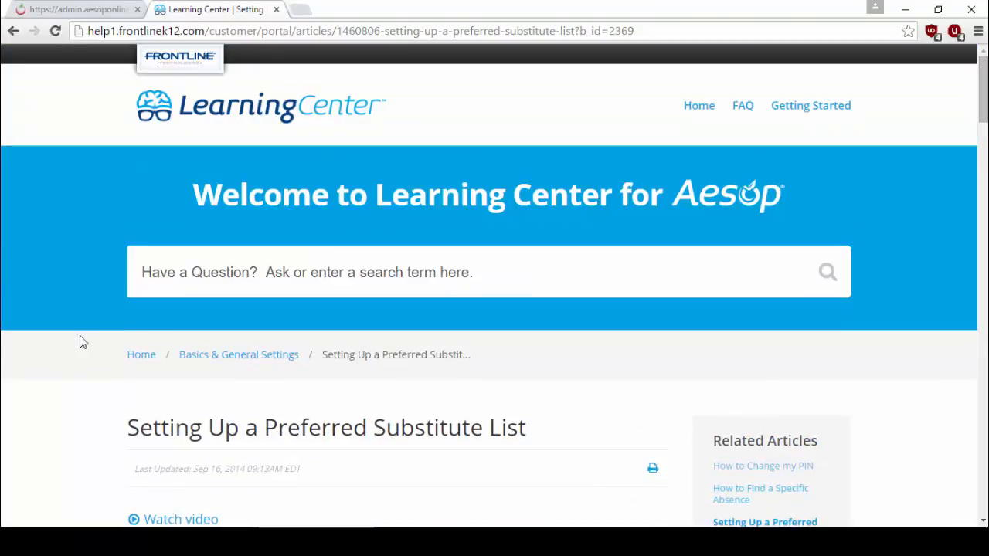